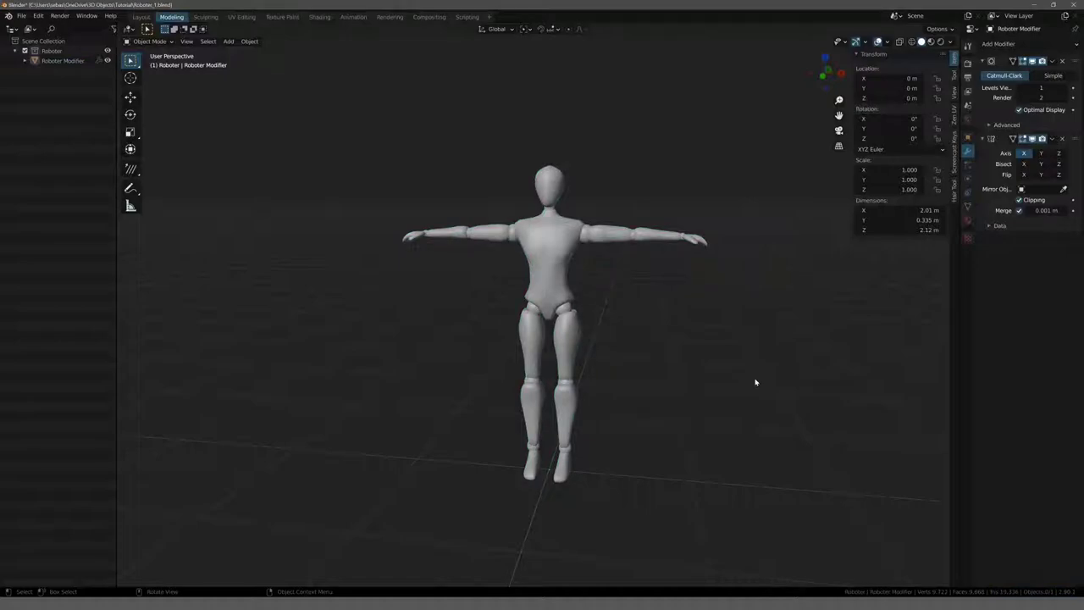
# Step: Select the robot model and orbit and zoom around it to inspect it
pyautogui.click(527, 291)
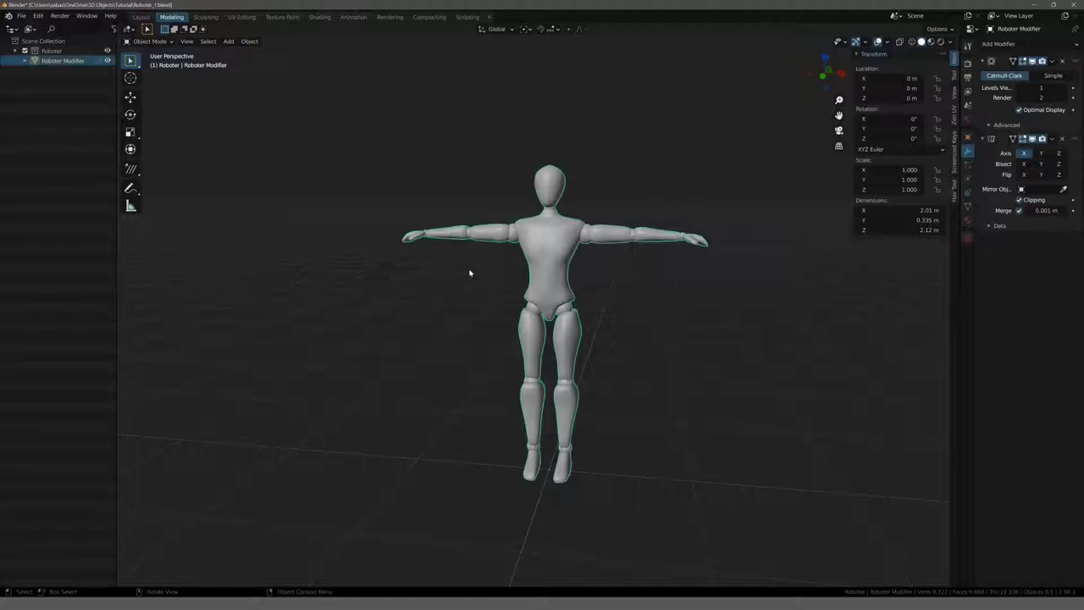
pyautogui.moveTo(472, 273)
pyautogui.mouseDown(button='middle')
pyautogui.moveTo(568, 295)
pyautogui.moveTo(672, 277)
pyautogui.moveTo(462, 283)
pyautogui.moveTo(475, 276)
pyautogui.moveTo(486, 285)
pyautogui.moveTo(431, 303)
pyautogui.moveTo(346, 271)
pyautogui.moveTo(314, 284)
pyautogui.moveTo(361, 303)
pyautogui.moveTo(711, 310)
pyautogui.mouseUp(button='middle')
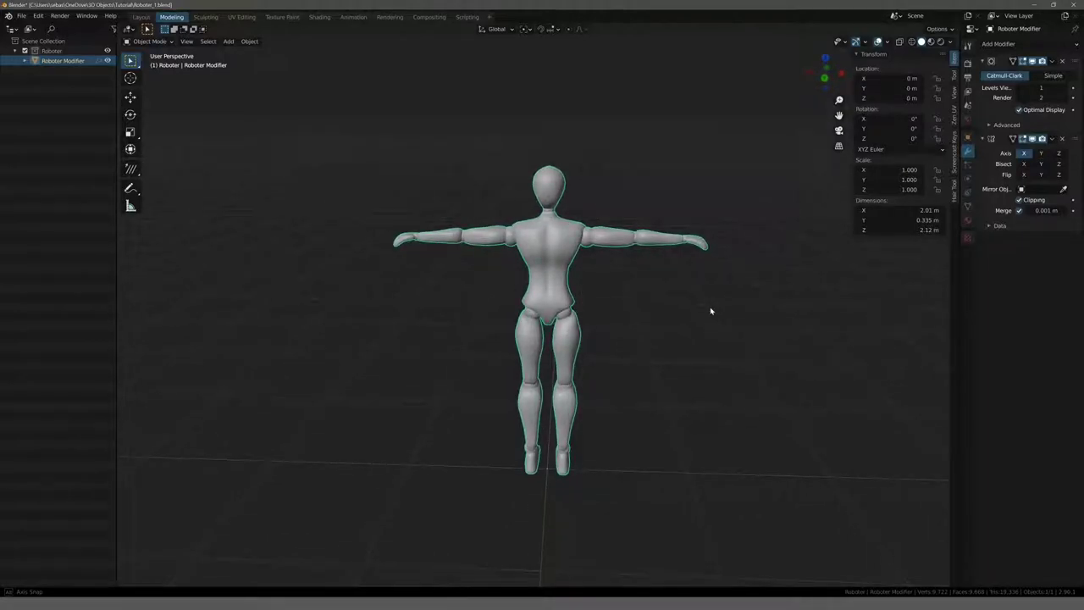
pyautogui.moveTo(711, 311)
pyautogui.mouseDown(button='middle')
pyautogui.moveTo(762, 308)
pyautogui.moveTo(675, 304)
pyautogui.mouseUp(button='middle')
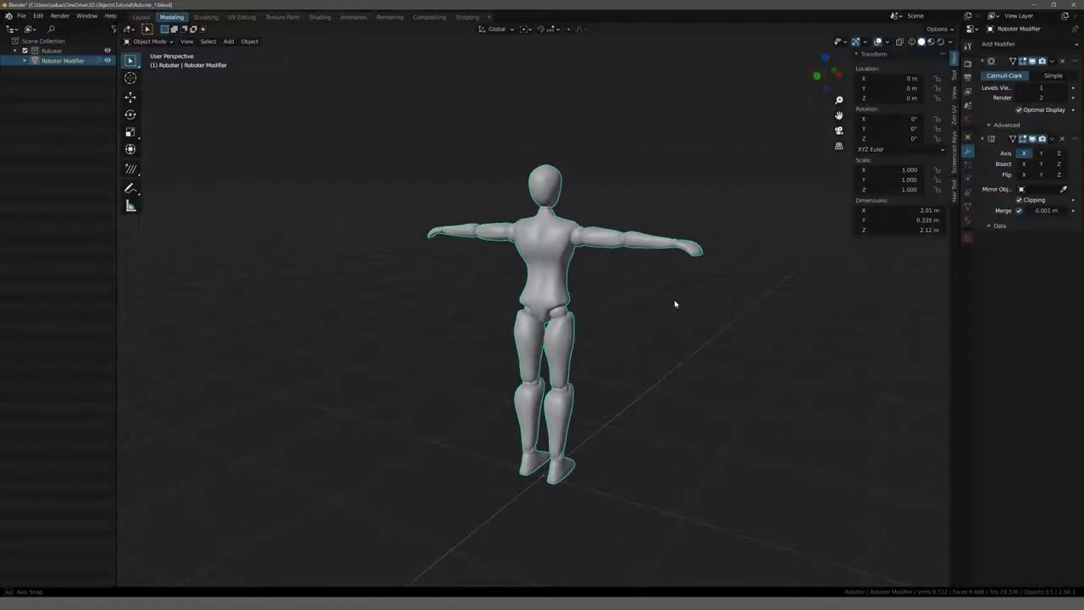
pyautogui.moveTo(685, 308)
pyautogui.mouseDown(button='middle')
pyautogui.moveTo(789, 326)
pyautogui.moveTo(890, 321)
pyautogui.mouseUp(button='middle')
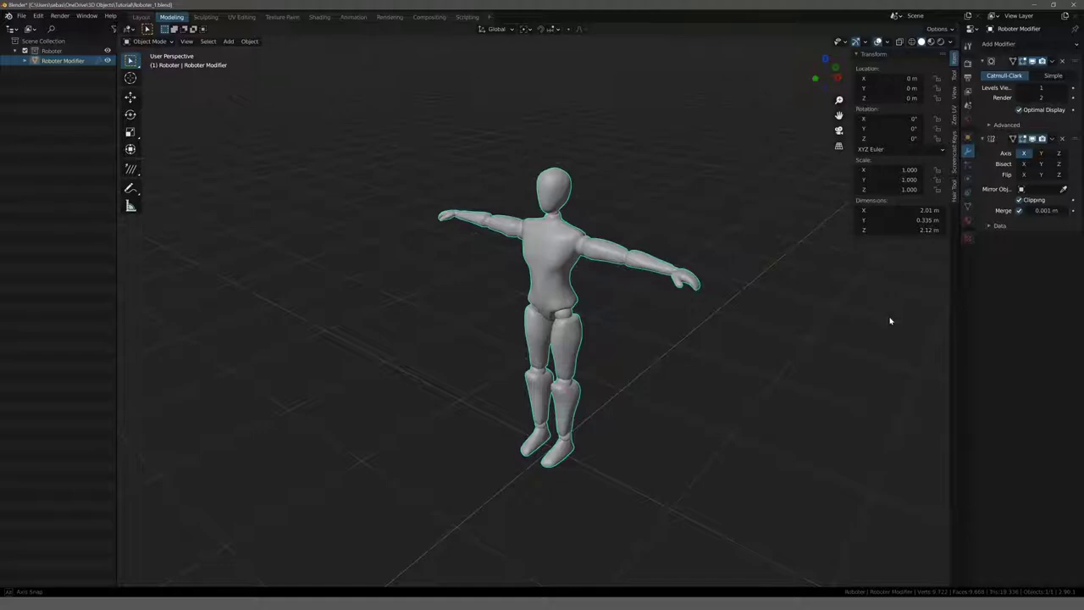
pyautogui.moveTo(822, 314)
pyautogui.mouseDown(button='middle')
pyautogui.moveTo(768, 339)
pyautogui.moveTo(777, 297)
pyautogui.mouseUp(button='middle')
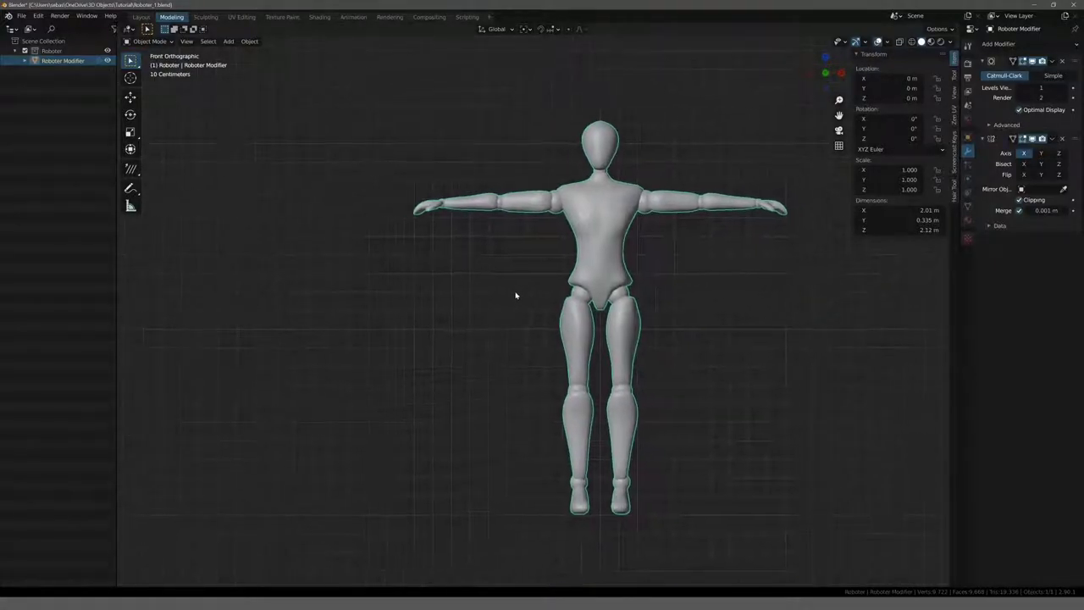
pyautogui.scroll(-2, 519, 298)
pyautogui.scroll(-1, 509, 297)
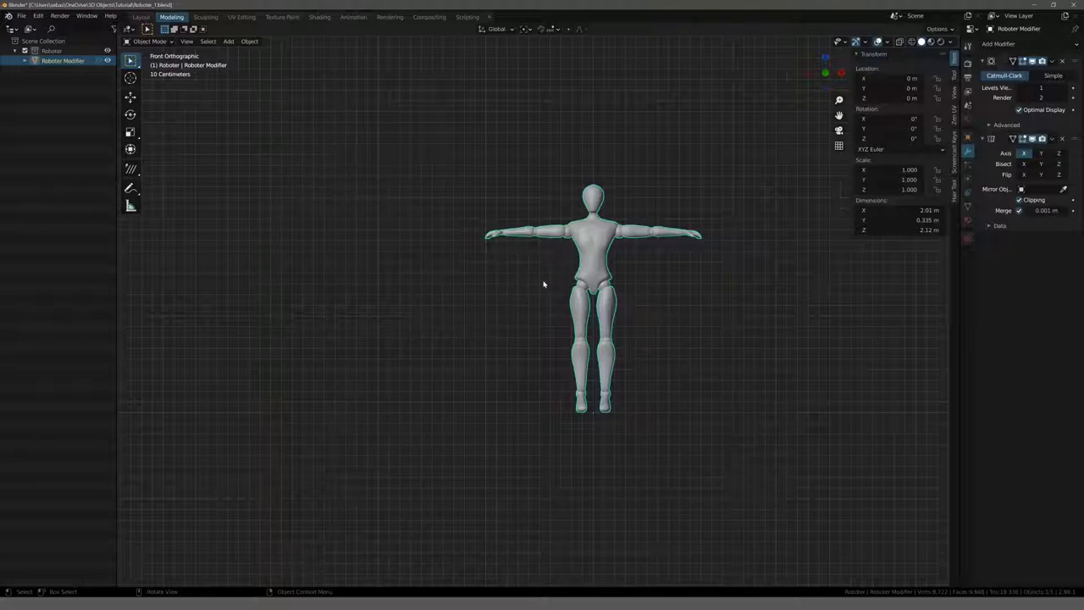
pyautogui.scroll(2, 547, 286)
pyautogui.keyDown('shift'); pyautogui.moveTo(559, 296); pyautogui.dragTo(557, 297, button='middle'); pyautogui.keyUp('shift')
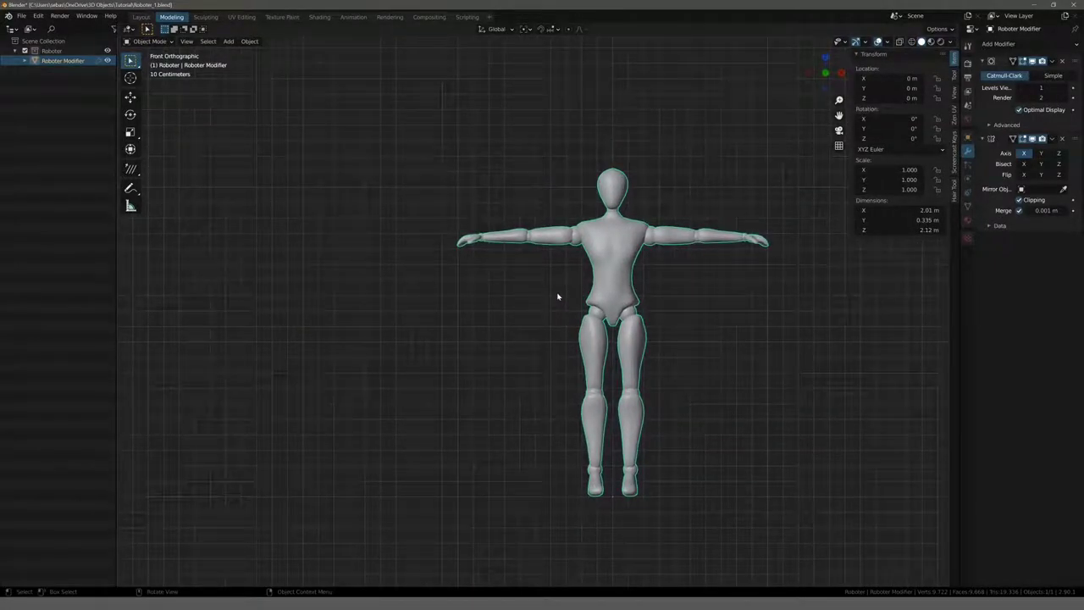
# Step: Enter Edit Mode on the robot mesh and switch to a straight front orthographic view
pyautogui.press('Tab')
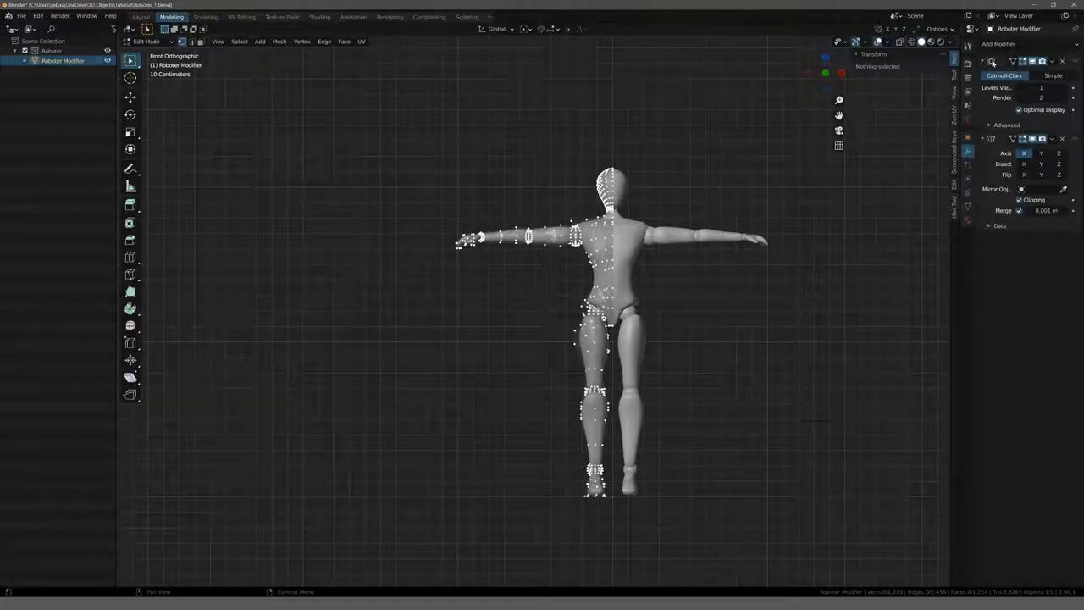
pyautogui.moveTo(613, 140)
pyautogui.mouseDown(button='middle')
pyautogui.moveTo(491, 190)
pyautogui.moveTo(535, 229)
pyautogui.mouseUp(button='middle')
pyautogui.scroll(3, 490, 190)
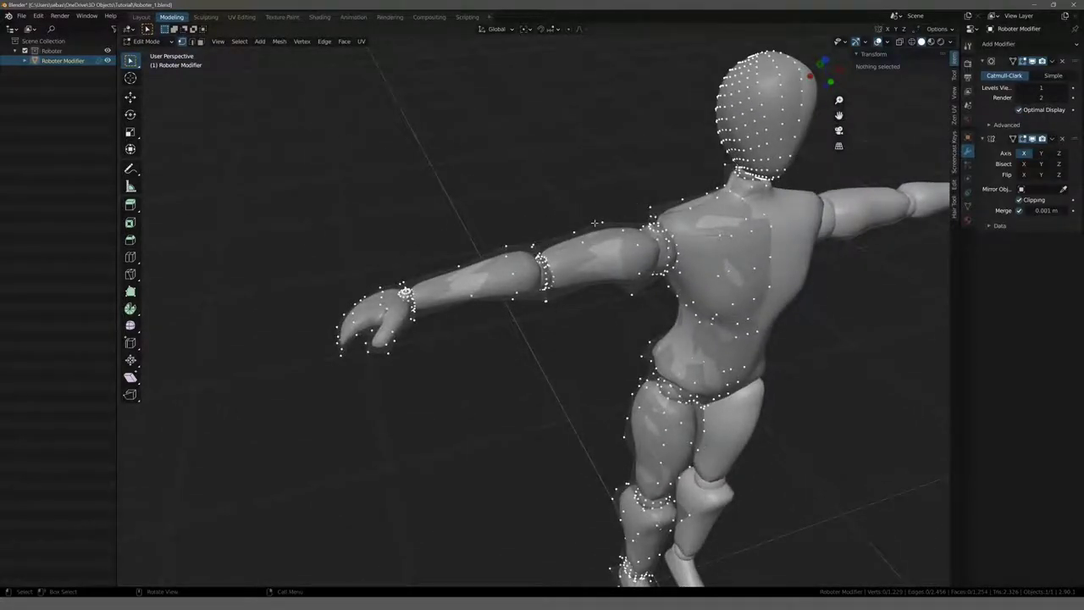
pyautogui.press('l')
pyautogui.press('KP_1')
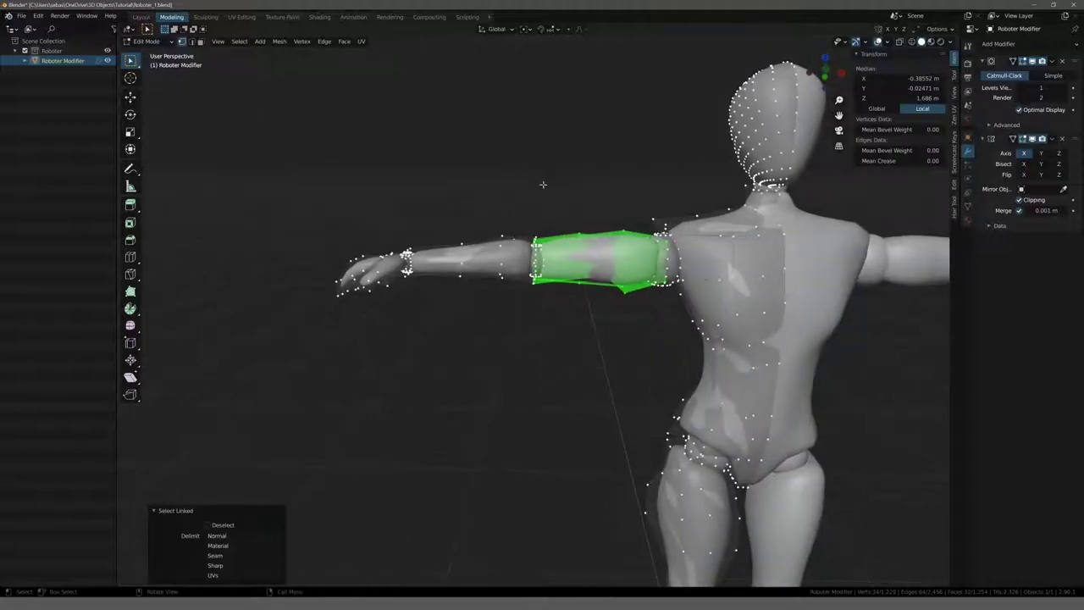
pyautogui.press('KP_5')
pyautogui.hotkey('alt', 'a')
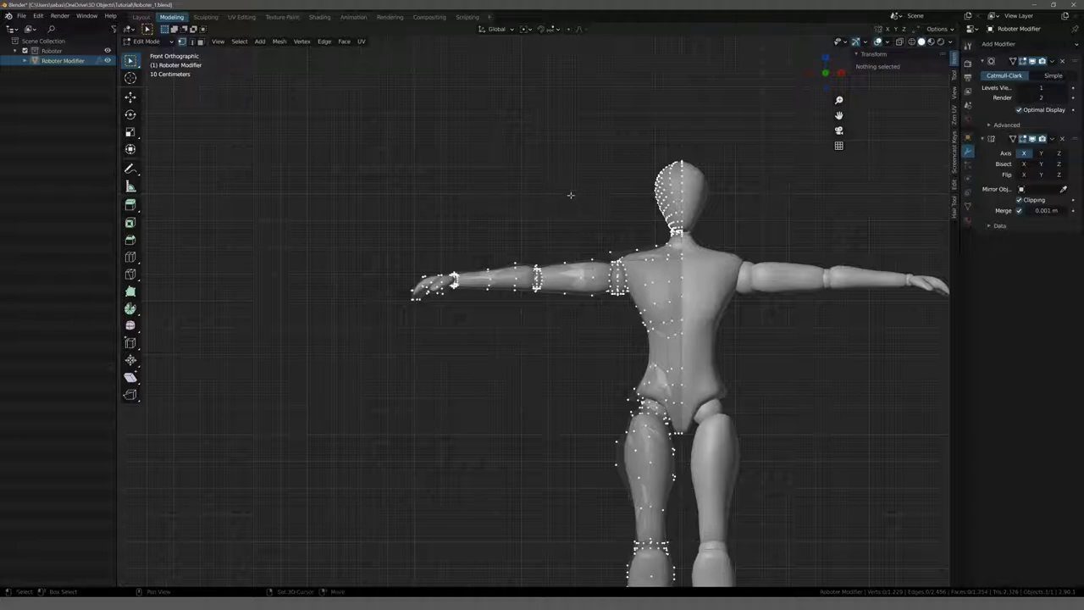
# Step: Select the upper-arm piece and add the forearm piece to the selection with L
pyautogui.keyDown('shift'); pyautogui.moveTo(571, 194); pyautogui.dragTo(539, 132, button='middle'); pyautogui.keyUp('shift')
pyautogui.scroll(-3, 561, 182)
pyautogui.scroll(2, 561, 181)
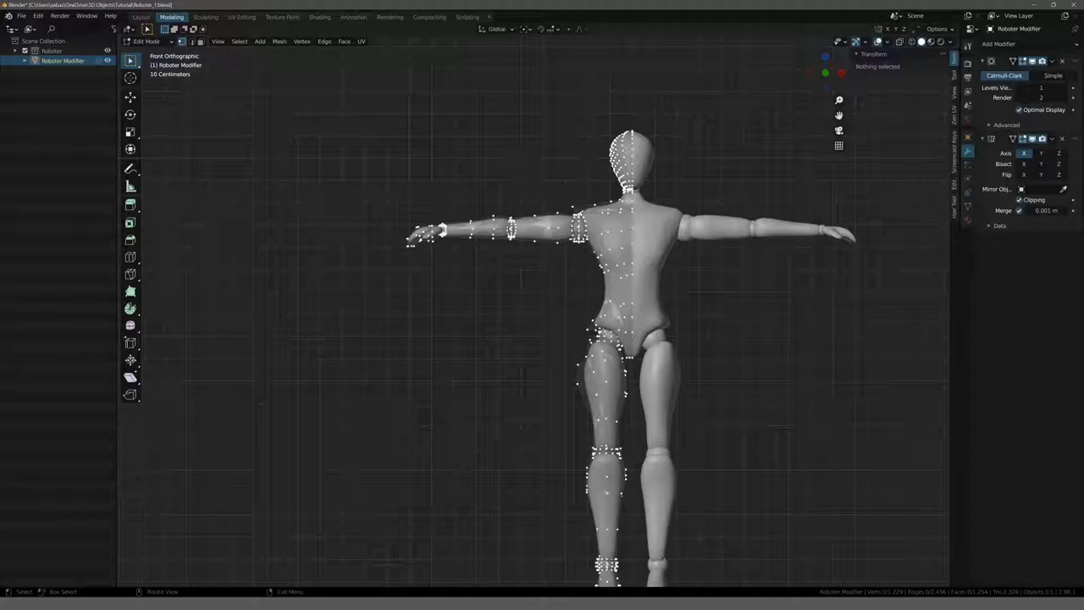
pyautogui.press('l')
pyautogui.press('l')
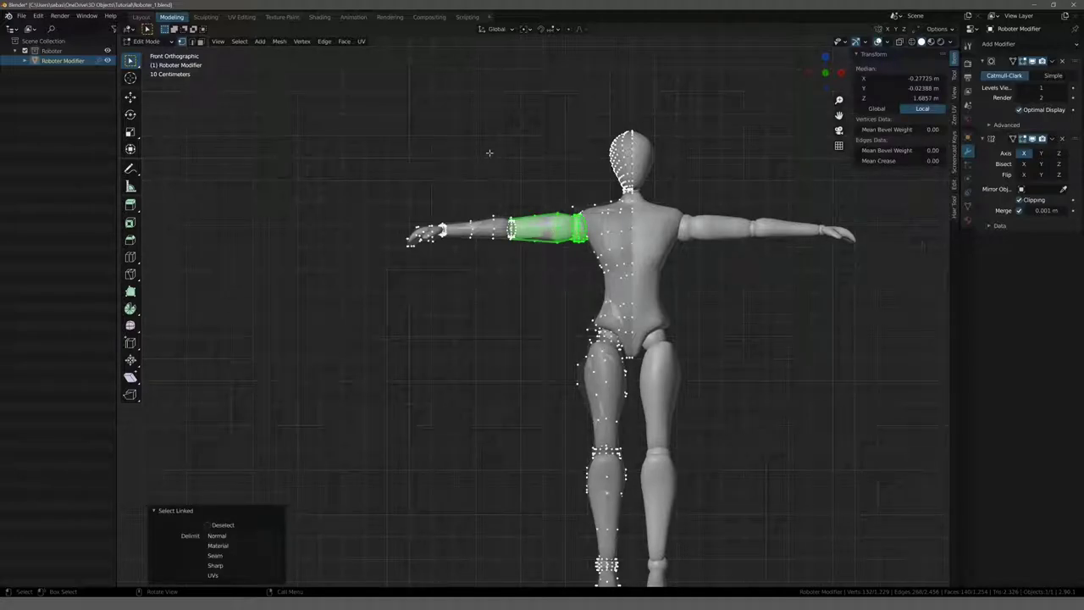
pyautogui.moveTo(488, 152); pyautogui.dragTo(514, 259, button='middle')
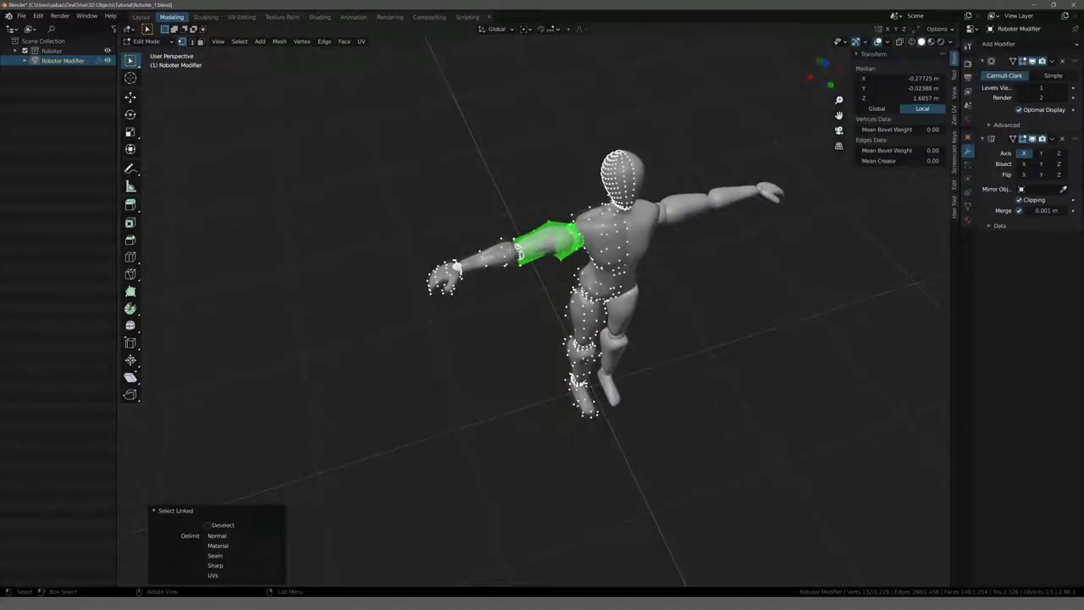
pyautogui.scroll(2, 475, 222)
pyautogui.press('l')
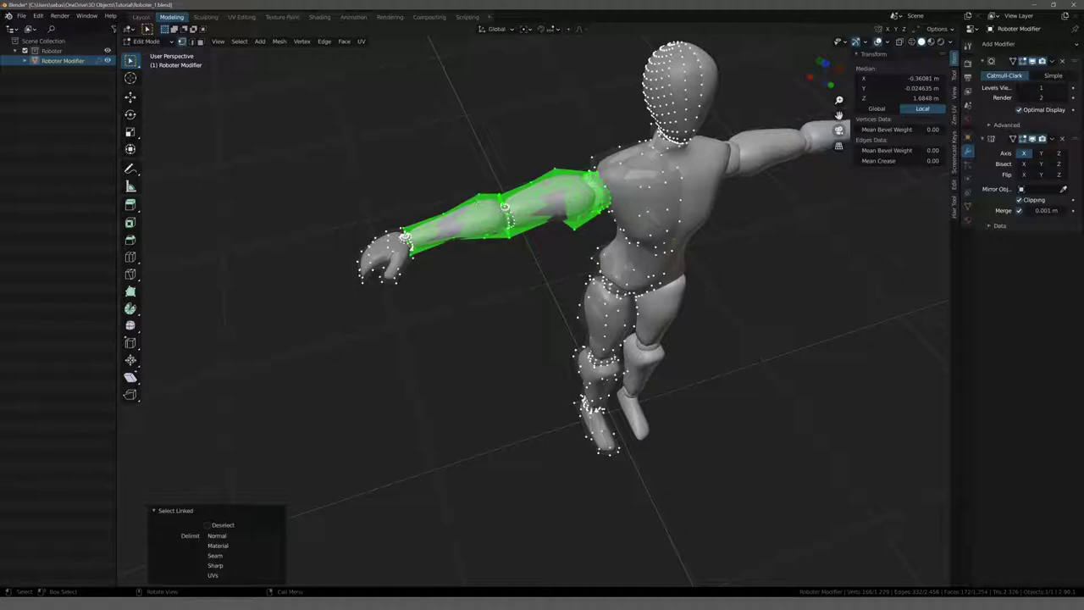
pyautogui.click(445, 127)
pyautogui.moveTo(444, 127)
pyautogui.mouseDown(button='middle')
pyautogui.moveTo(361, 138)
pyautogui.moveTo(421, 146)
pyautogui.mouseUp(button='middle')
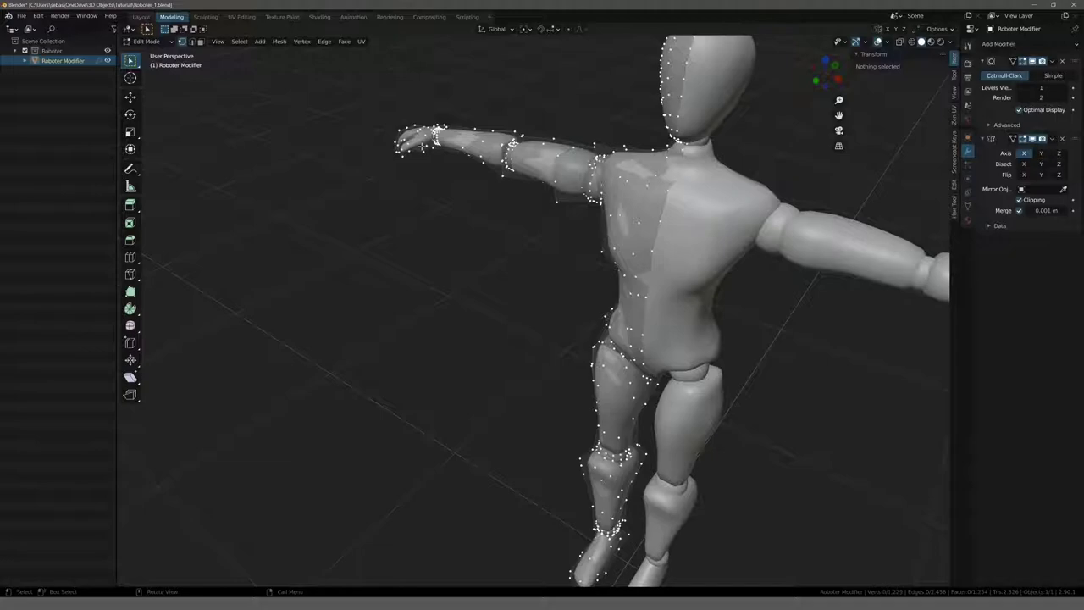
pyautogui.moveTo(401, 224)
pyautogui.mouseDown(button='middle')
pyautogui.moveTo(542, 168)
pyautogui.moveTo(462, 114)
pyautogui.moveTo(474, 144)
pyautogui.mouseUp(button='middle')
pyautogui.click(545, 163)
pyautogui.press('l')
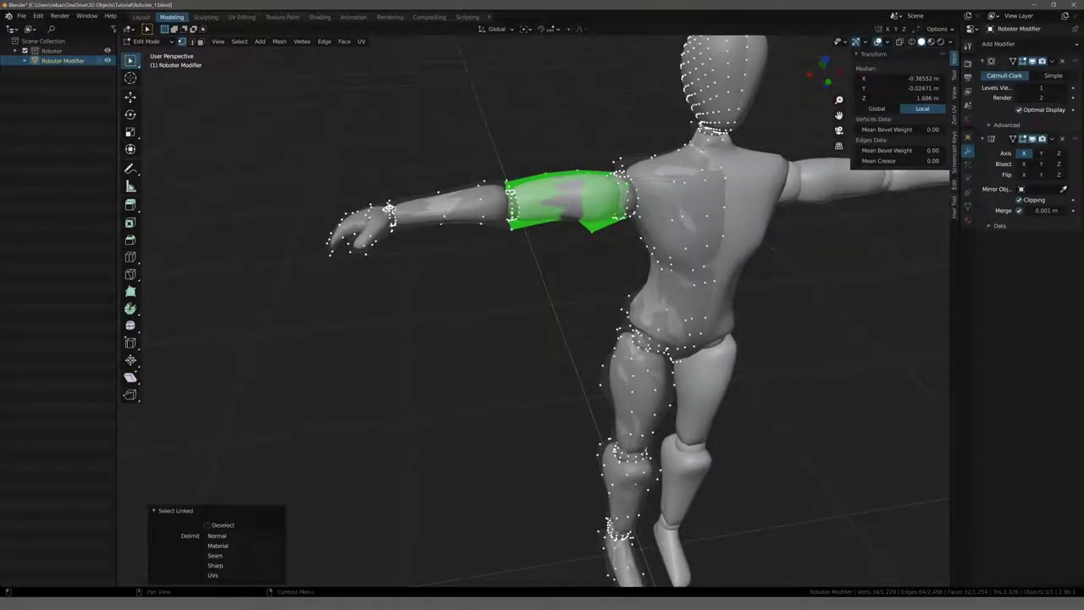
pyautogui.scroll(-2, 542, 305)
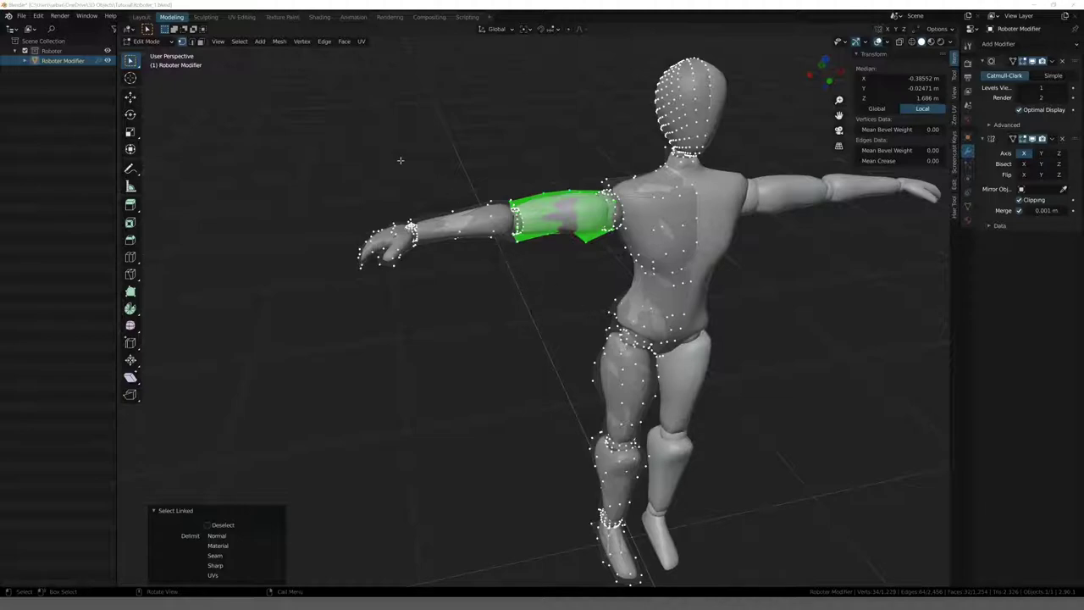
pyautogui.click(538, 213)
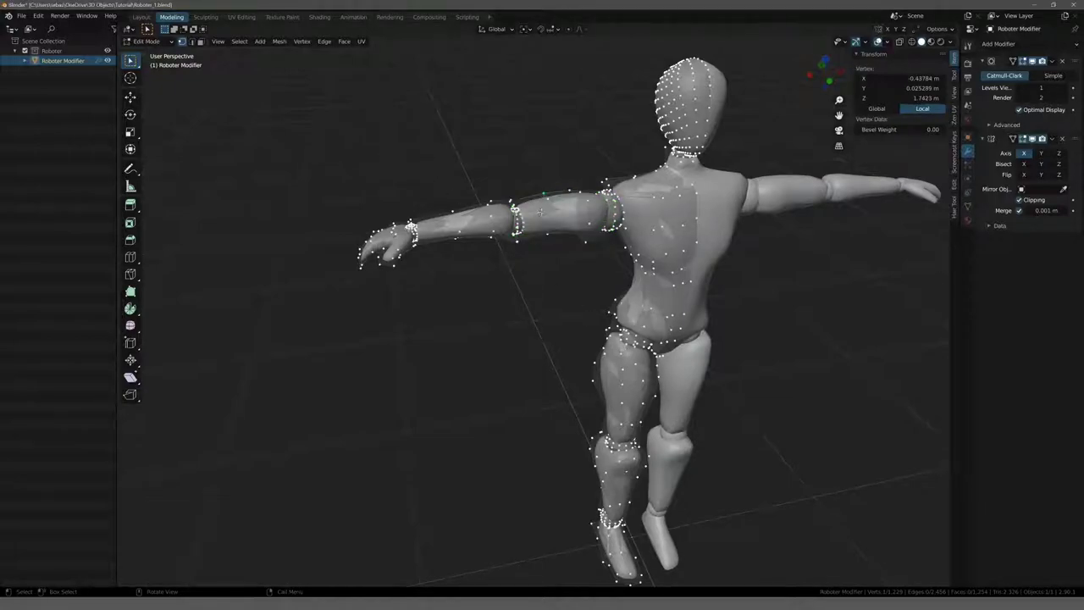
# Step: Duplicate the upper-arm piece and place the copy above the arm
pyautogui.press('l')
pyautogui.hotkey('shift', 'd')
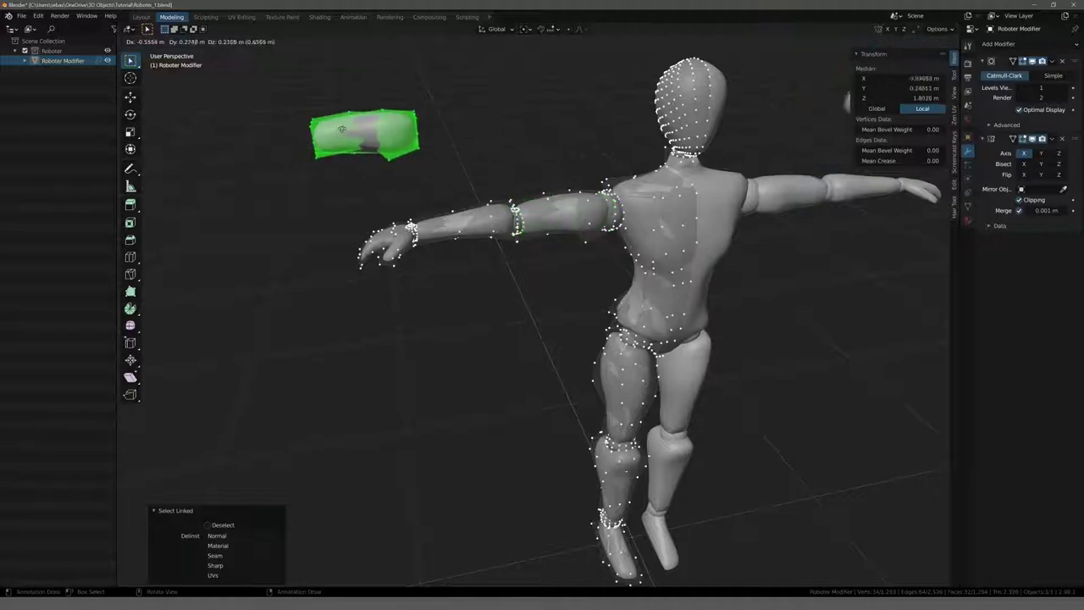
pyautogui.click(311, 189)
pyautogui.moveTo(310, 189)
pyautogui.mouseDown(button='middle')
pyautogui.moveTo(478, 255)
pyautogui.moveTo(465, 297)
pyautogui.moveTo(429, 300)
pyautogui.moveTo(360, 186)
pyautogui.moveTo(278, 184)
pyautogui.moveTo(368, 225)
pyautogui.moveTo(448, 226)
pyautogui.mouseUp(button='middle')
pyautogui.scroll(3, 465, 297)
pyautogui.scroll(2, 429, 300)
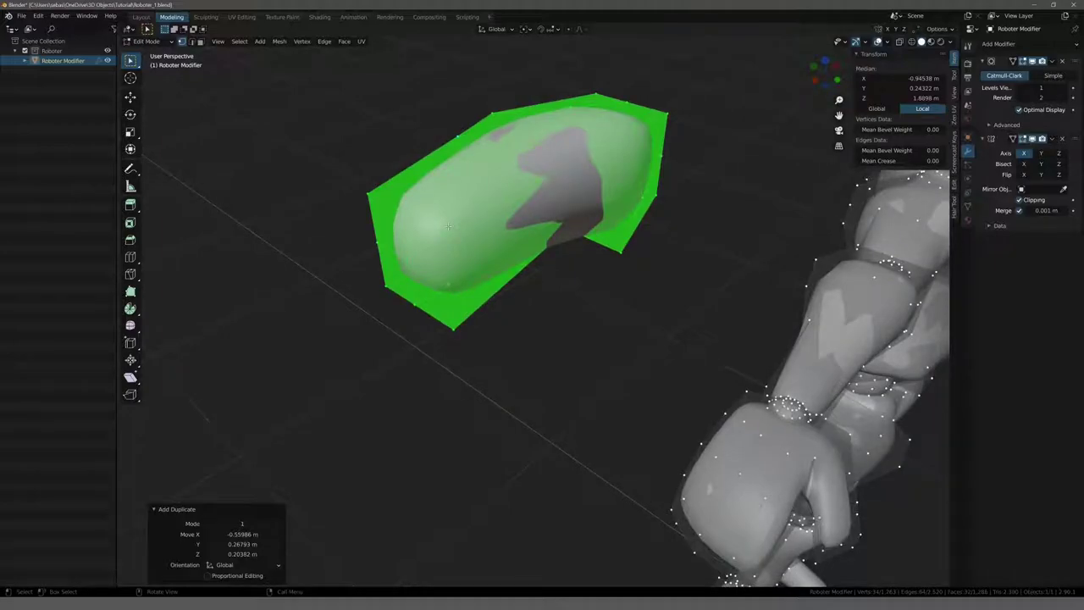
# Step: Deselect the copy, return to front view, and switch back to Object Mode
pyautogui.click(416, 246)
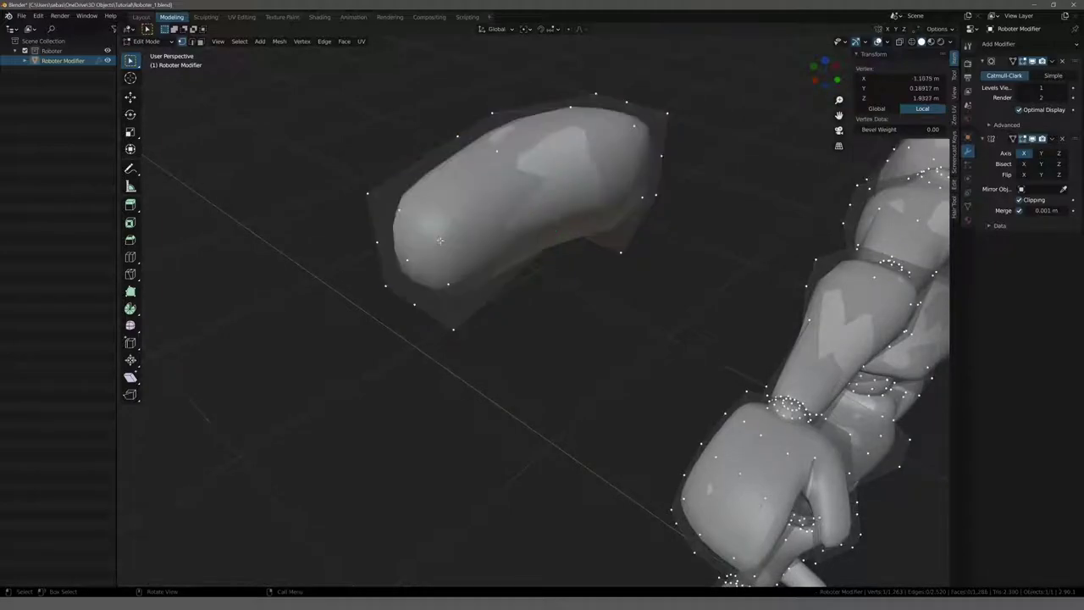
pyautogui.moveTo(416, 245); pyautogui.dragTo(423, 254, button='middle')
pyautogui.scroll(-1, 423, 254)
pyautogui.scroll(-3, 429, 258)
pyautogui.press('KP_1')
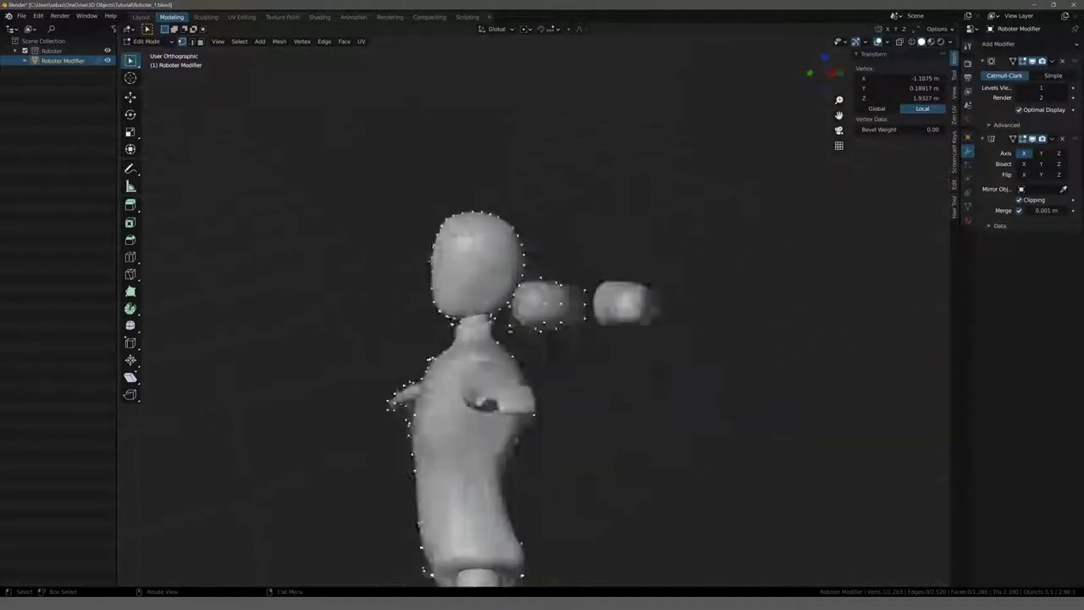
pyautogui.press('Tab')
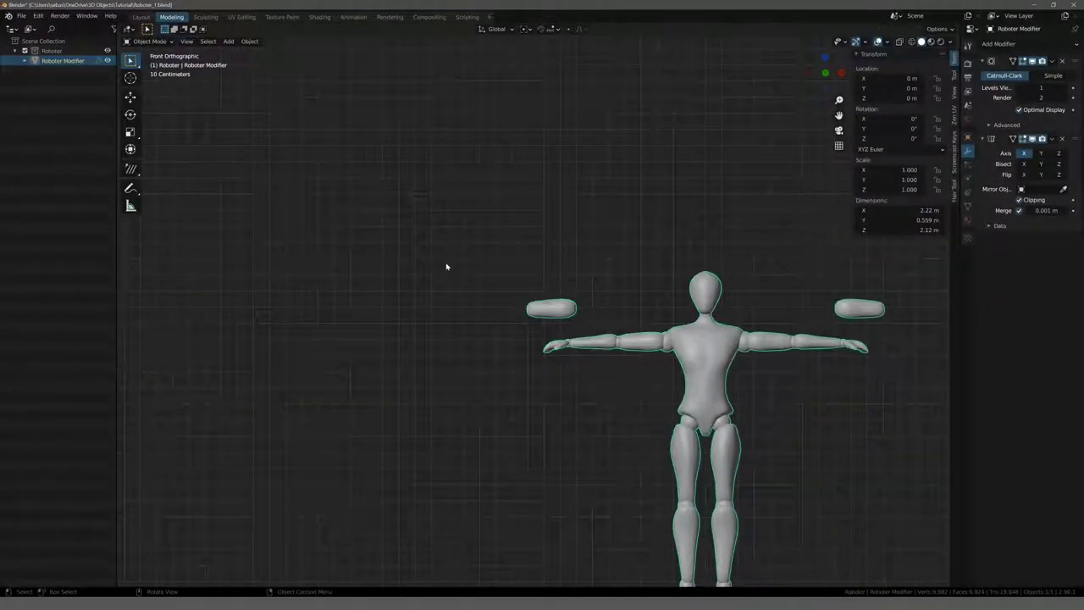
# Step: Duplicate the robot object and place the copy off to the side
pyautogui.hotkey('shift', 'd')
pyautogui.click(467, 273)
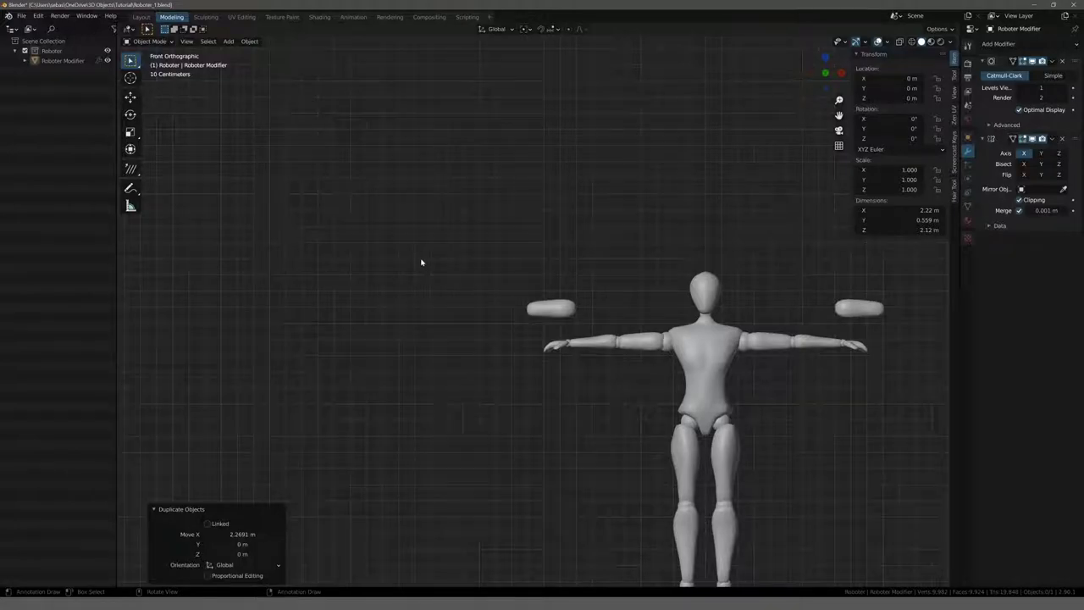
pyautogui.scroll(-5, 457, 257)
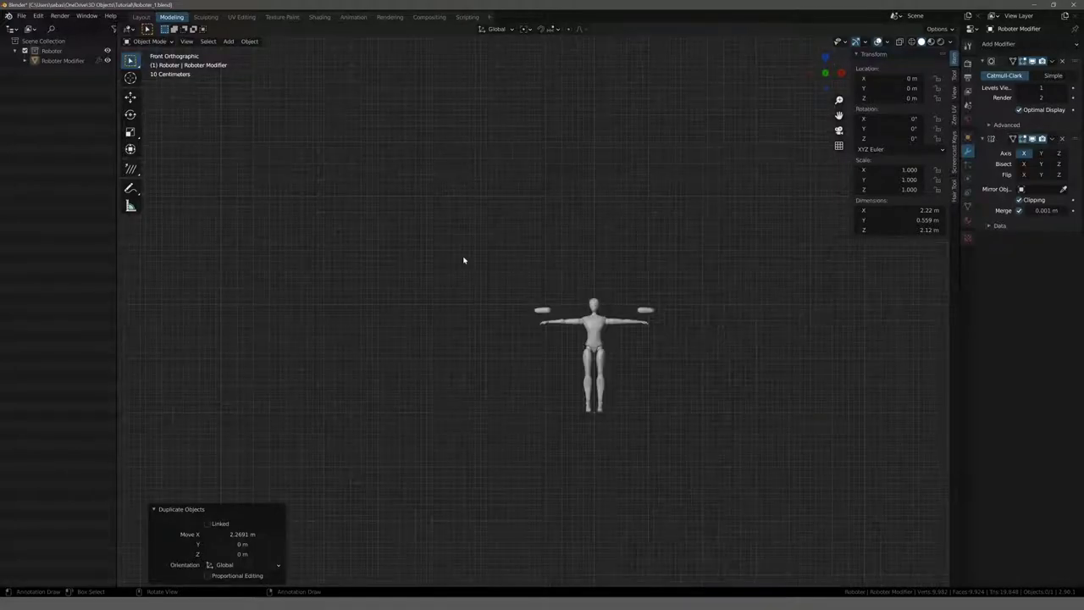
pyautogui.scroll(3, 463, 259)
pyautogui.press('d')
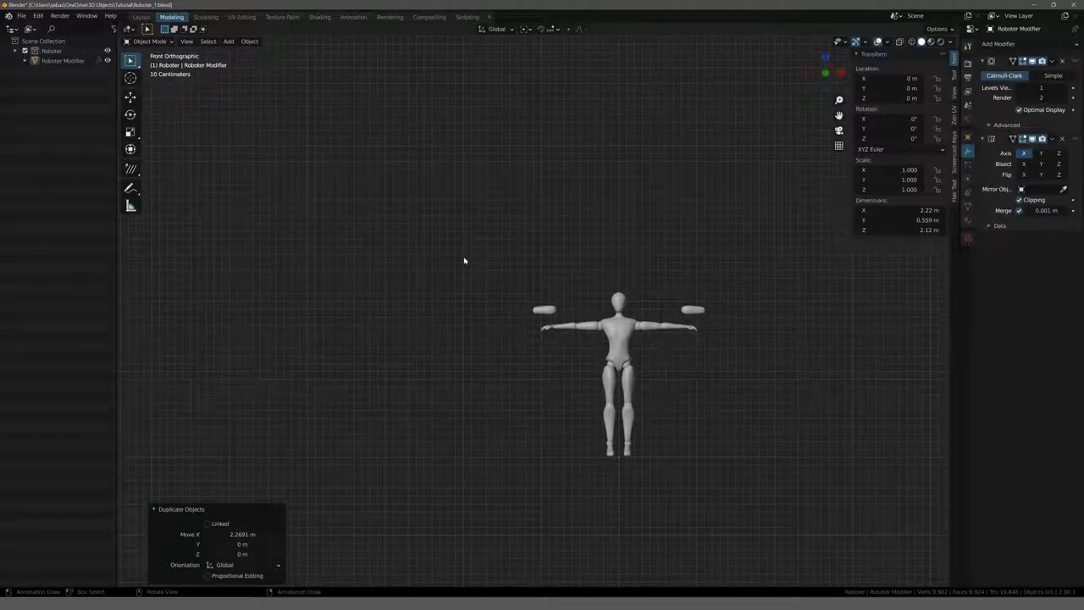
# Step: Add a new cube mesh and move it down-left near the robot
pyautogui.hotkey('shift', 'a')
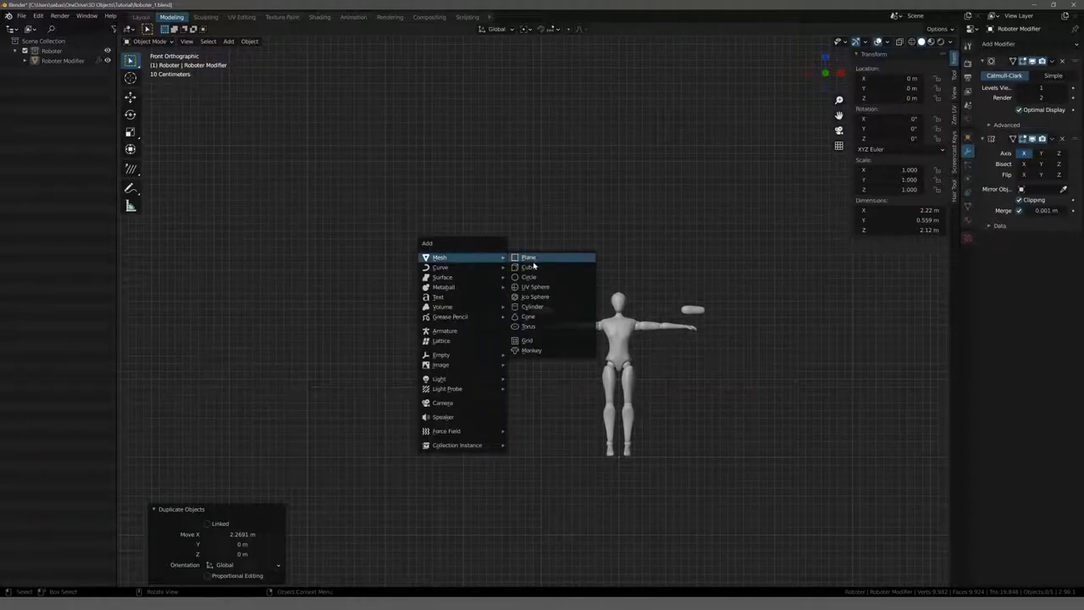
pyautogui.click(530, 267)
pyautogui.press('g')
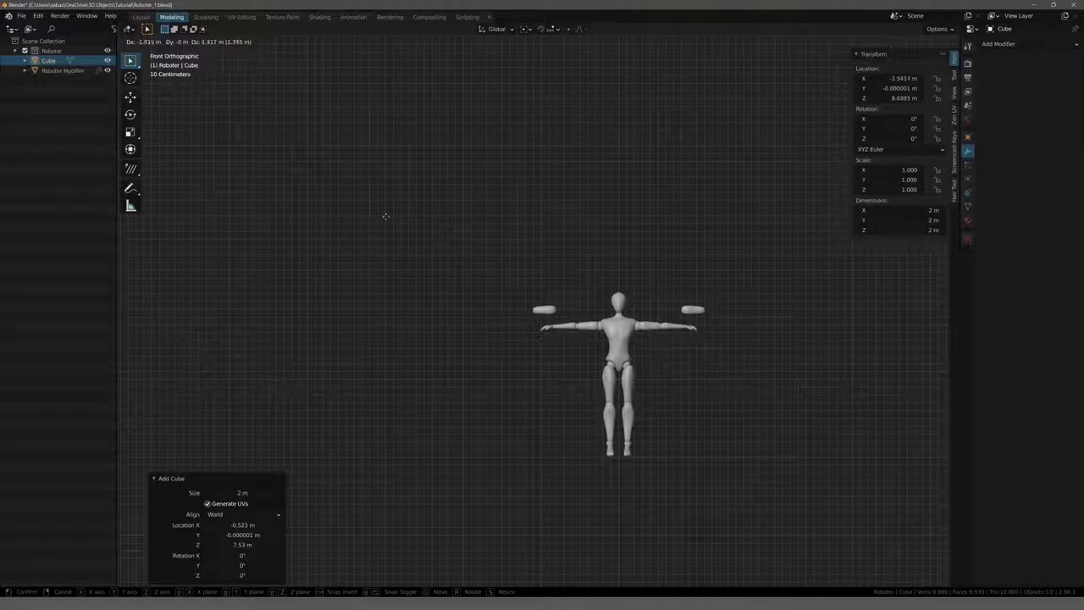
pyautogui.press('Escape')
pyautogui.scroll(-4, 445, 288)
pyautogui.press('g')
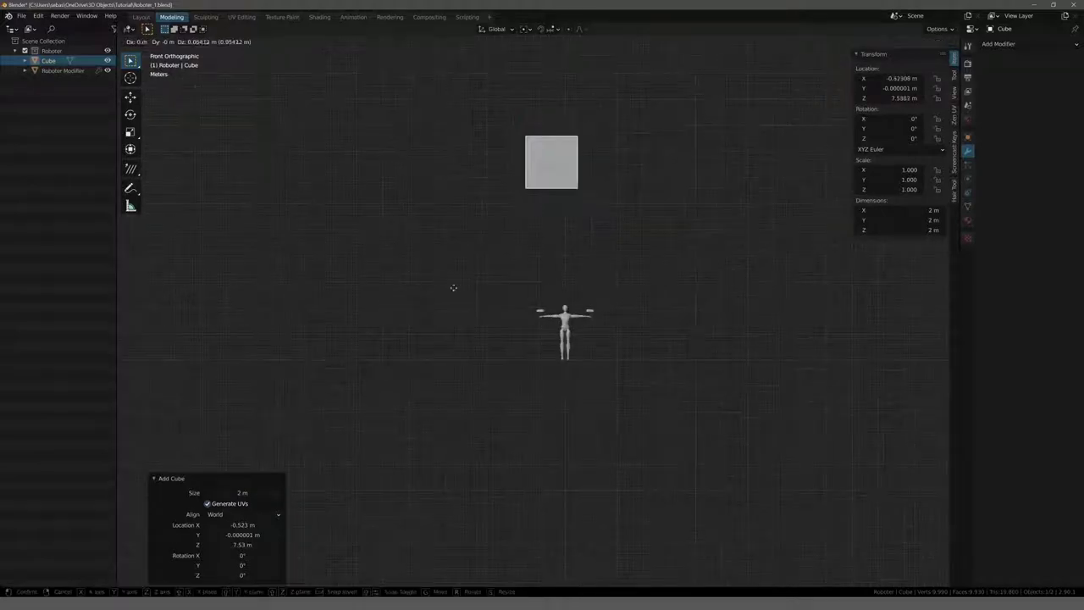
pyautogui.click(406, 385)
pyautogui.scroll(3, 434, 370)
pyautogui.scroll(4, 434, 370)
# Step: Shrink the cube to about 0.39 m across and position it above the robot's arm
pyautogui.press('s')
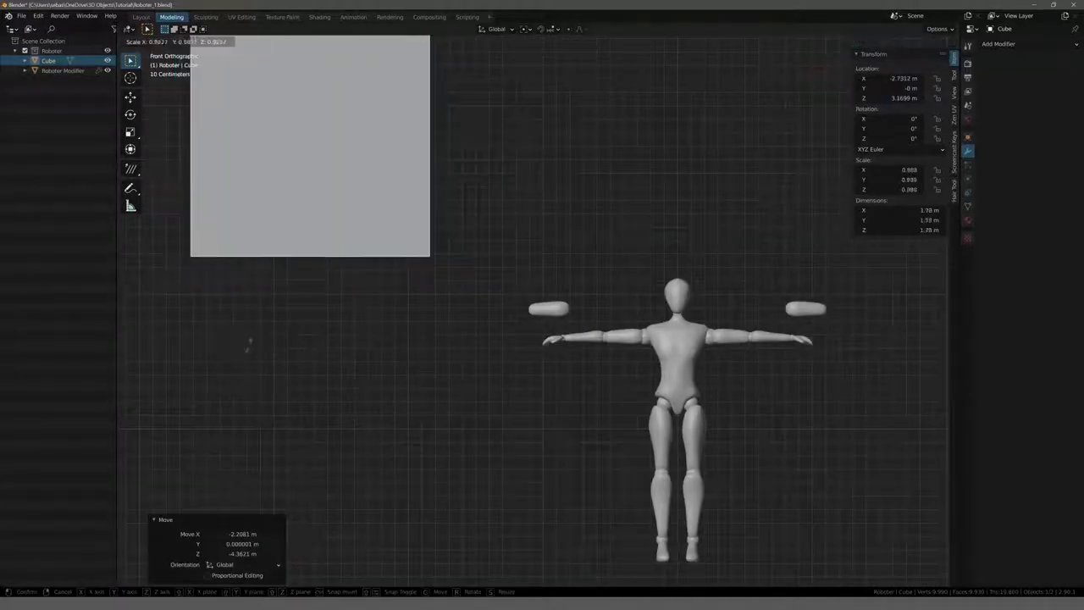
pyautogui.click(438, 155)
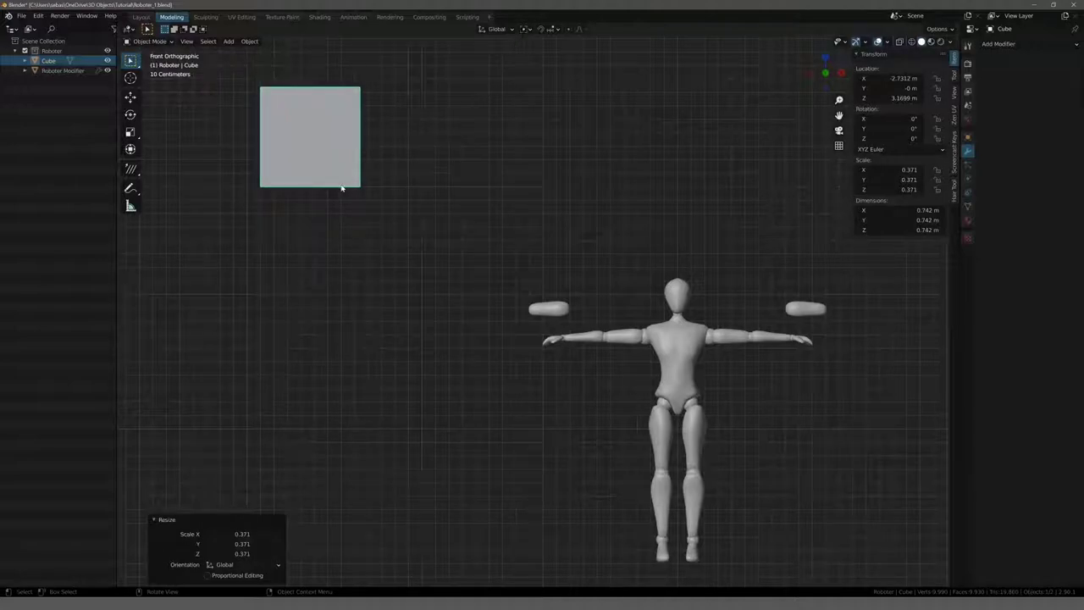
pyautogui.press('g')
pyautogui.click(500, 271)
pyautogui.moveTo(500, 271); pyautogui.dragTo(440, 275, button='middle')
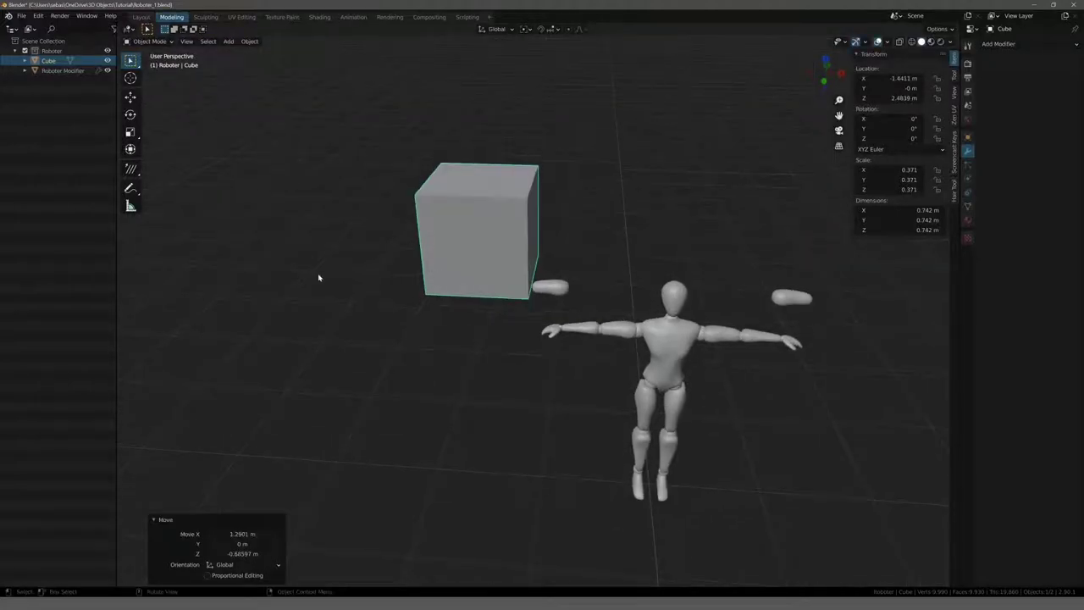
pyautogui.press('s')
pyautogui.click(399, 271)
pyautogui.scroll(2, 404, 248)
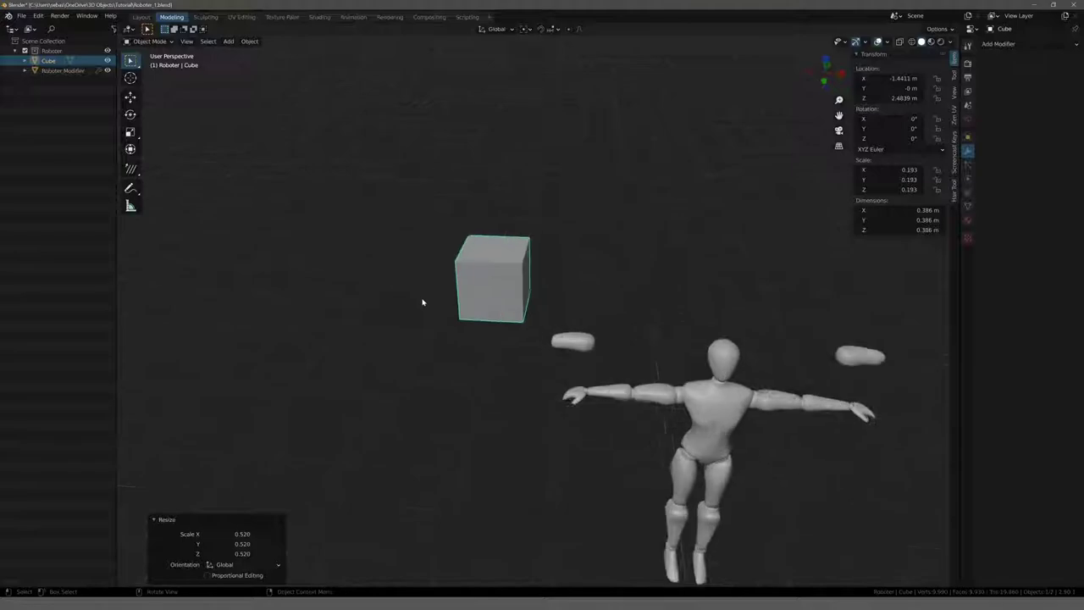
pyautogui.scroll(2, 424, 302)
pyautogui.click(1004, 48)
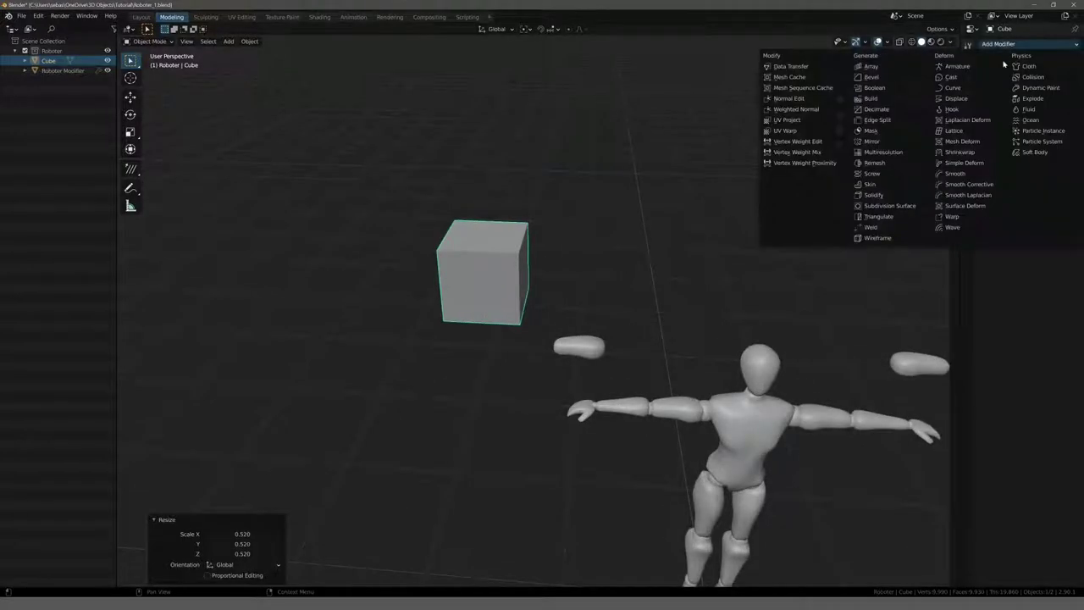
# Step: Add a Subdivision Surface modifier to the cube, frame it in front view, and enter Edit Mode
pyautogui.click(890, 208)
pyautogui.moveTo(585, 252); pyautogui.dragTo(595, 234, button='middle')
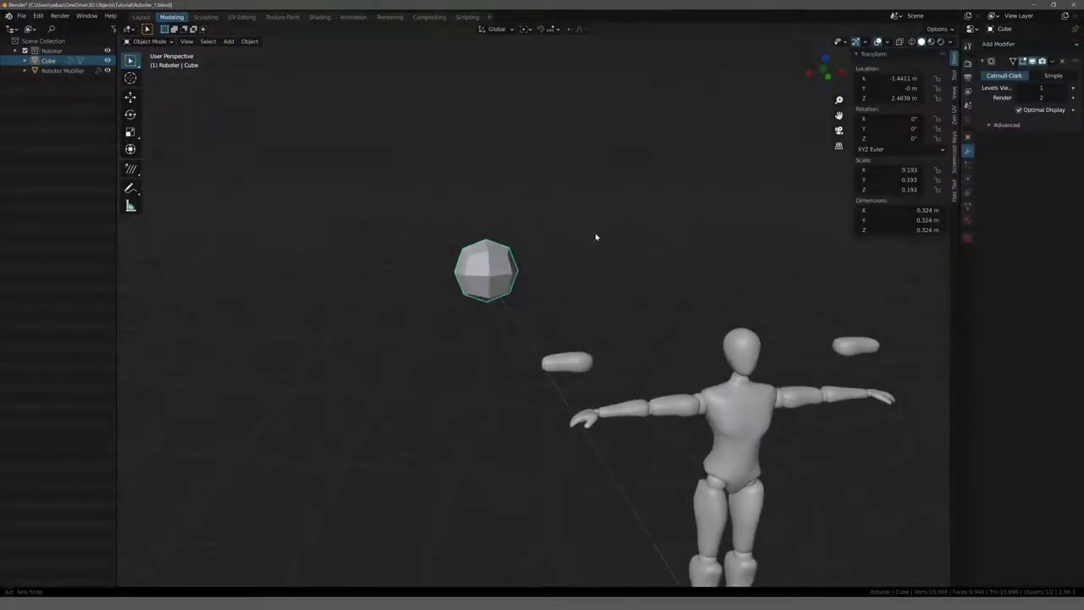
pyautogui.press('KP_1')
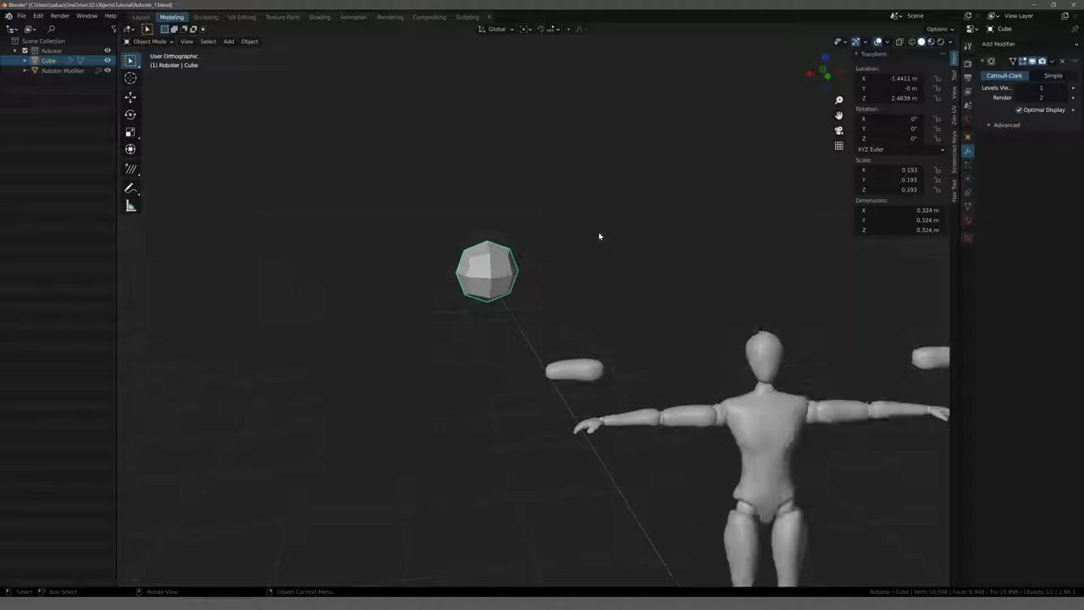
pyautogui.scroll(3, 527, 249)
pyautogui.press('KP_Decimal')
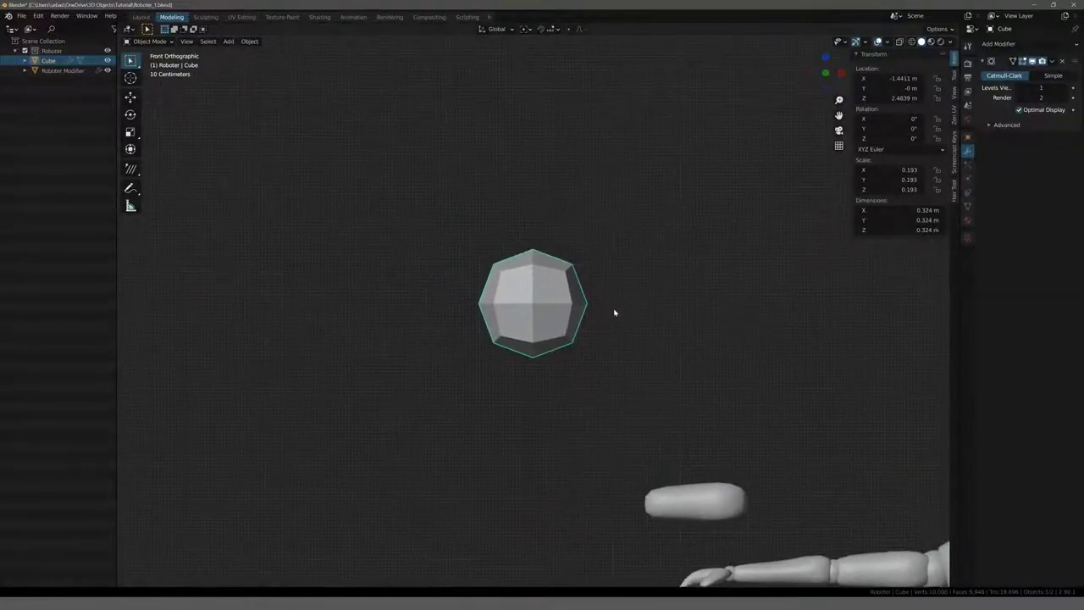
pyautogui.moveTo(551, 280)
pyautogui.mouseDown(button='middle')
pyautogui.moveTo(612, 305)
pyautogui.moveTo(615, 296)
pyautogui.mouseUp(button='middle')
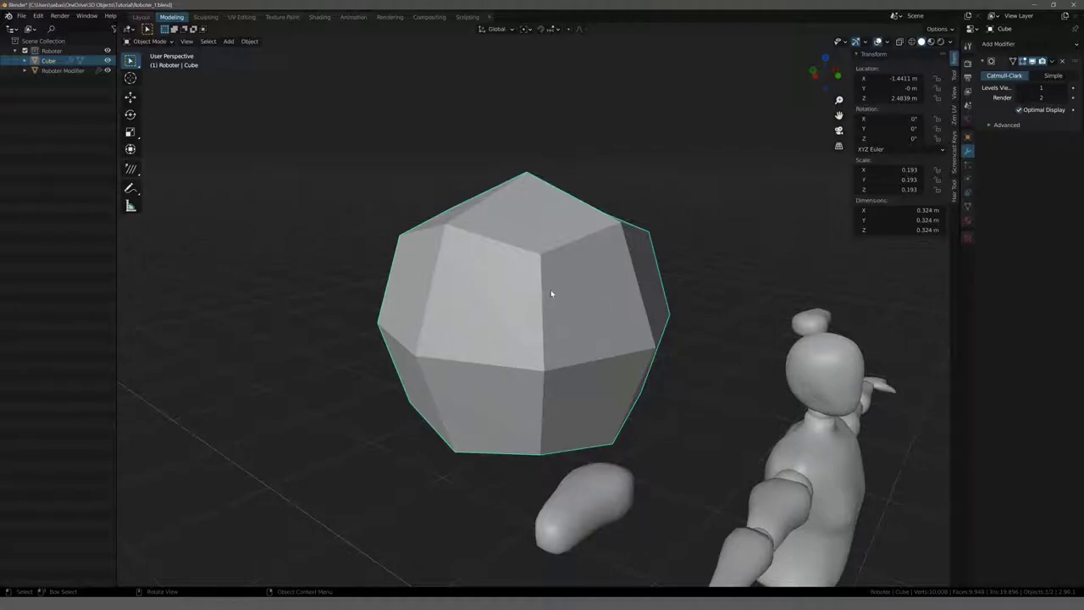
pyautogui.press('Tab')
pyautogui.moveTo(551, 289); pyautogui.dragTo(502, 297, button='middle')
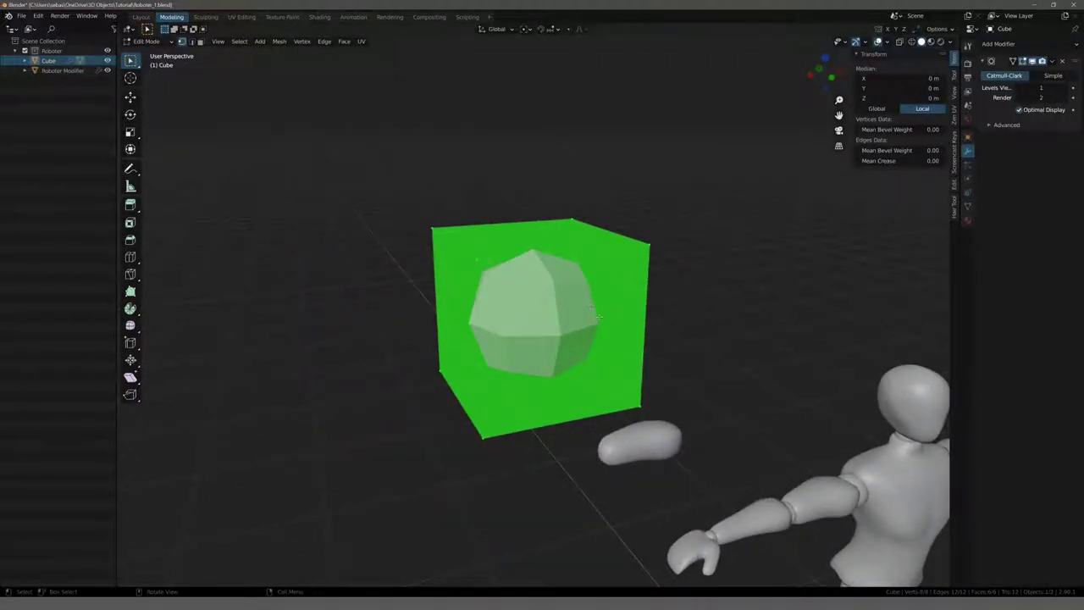
# Step: Add two centred loop cuts to the cube, one vertical and one horizontal
pyautogui.hotkey('ctrl', 'r')
pyautogui.click(523, 222)
pyautogui.rightClick(522, 222)
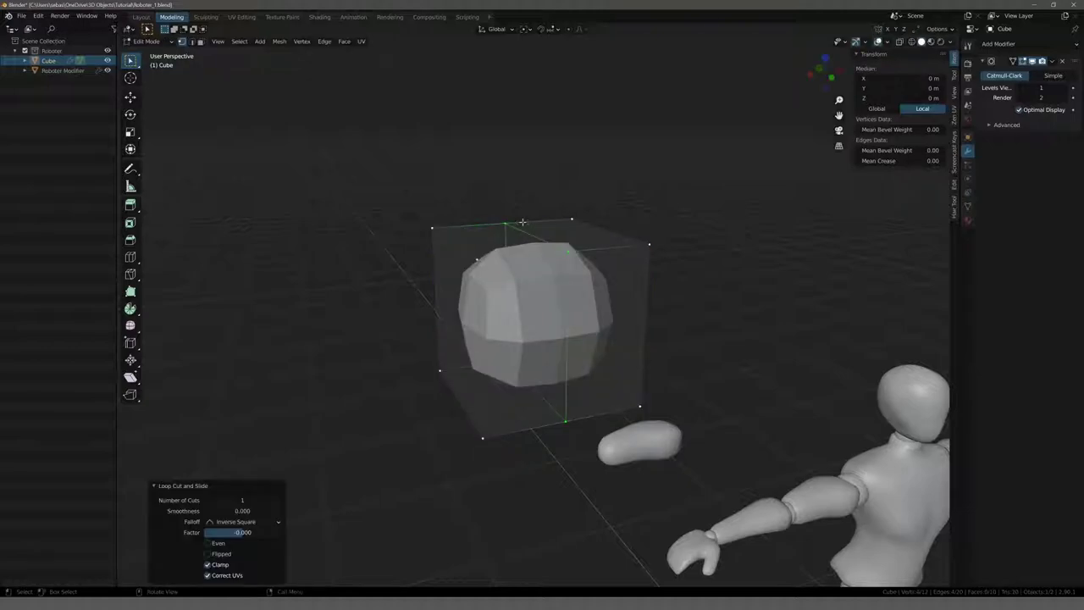
pyautogui.hotkey('ctrl', 'r')
pyautogui.click(478, 332)
pyautogui.rightClick(478, 333)
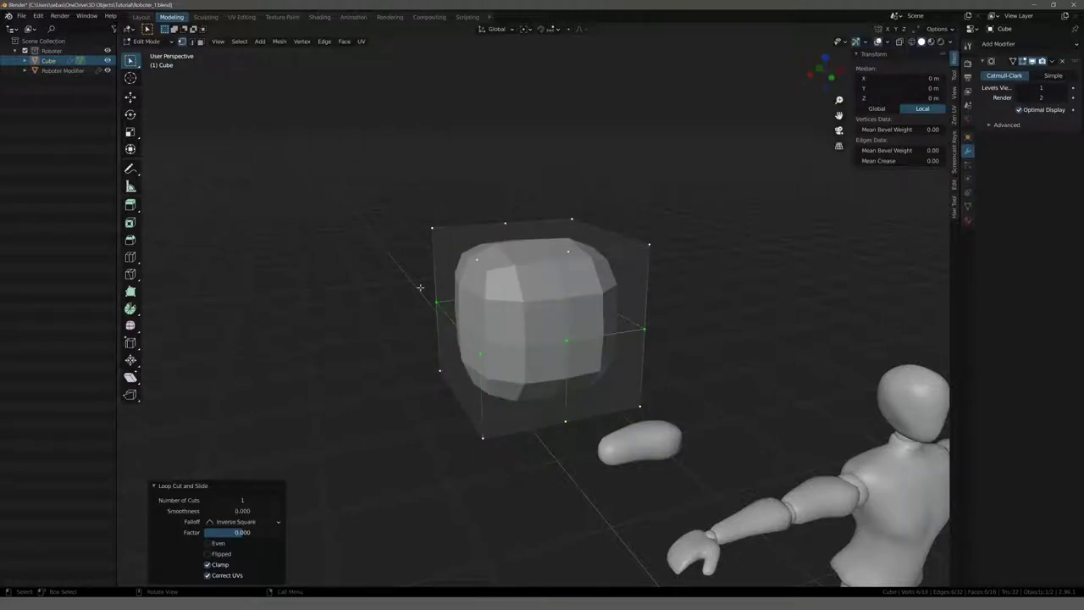
pyautogui.moveTo(420, 288)
pyautogui.mouseDown(button='middle')
pyautogui.moveTo(508, 322)
pyautogui.moveTo(590, 401)
pyautogui.moveTo(635, 410)
pyautogui.mouseUp(button='middle')
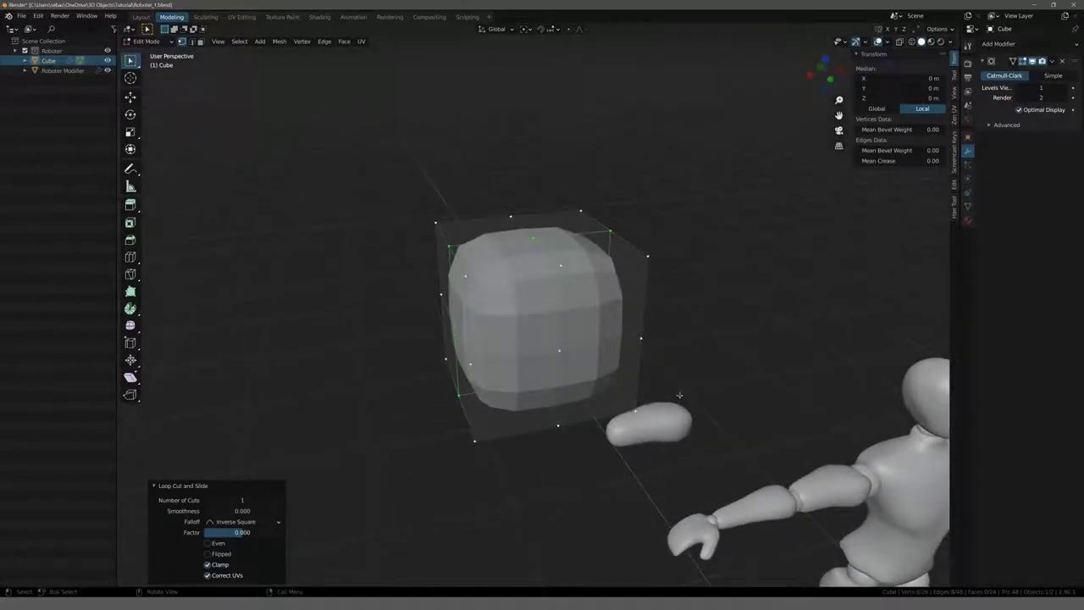
pyautogui.moveTo(512, 298); pyautogui.dragTo(540, 300, button='middle')
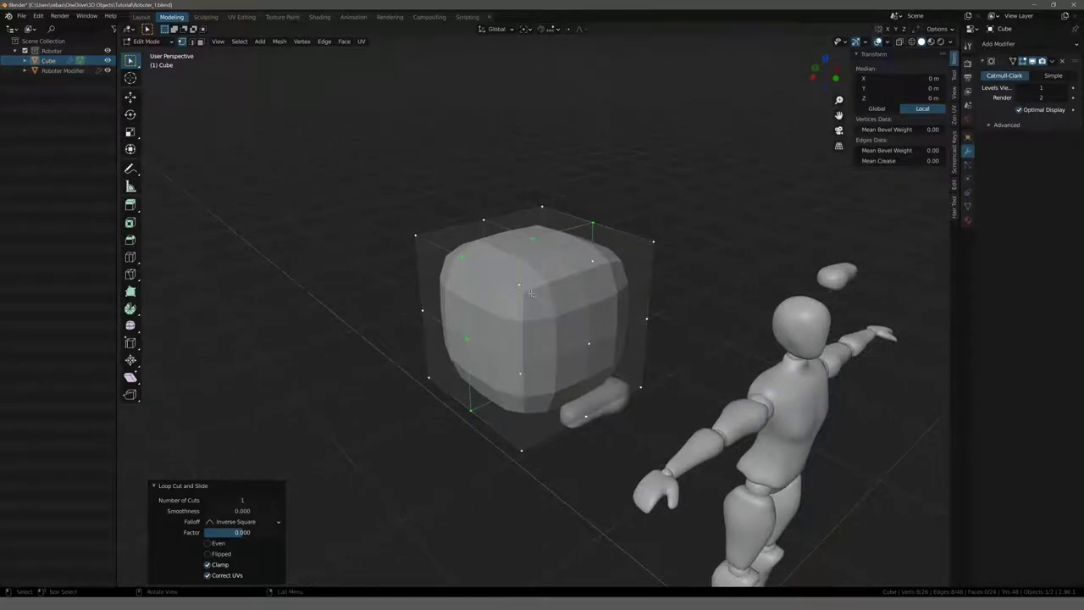
# Step: Select the whole mesh and flatten it to about 0.58 along Y
pyautogui.press('a')
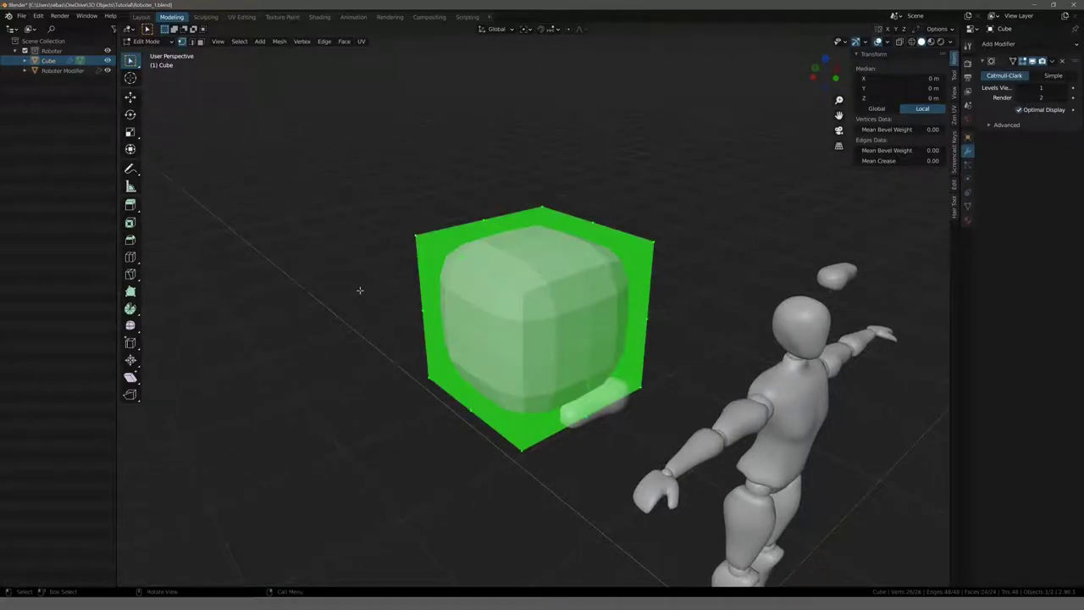
pyautogui.moveTo(359, 291)
pyautogui.mouseDown(button='middle')
pyautogui.moveTo(387, 310)
pyautogui.moveTo(326, 299)
pyautogui.mouseUp(button='middle')
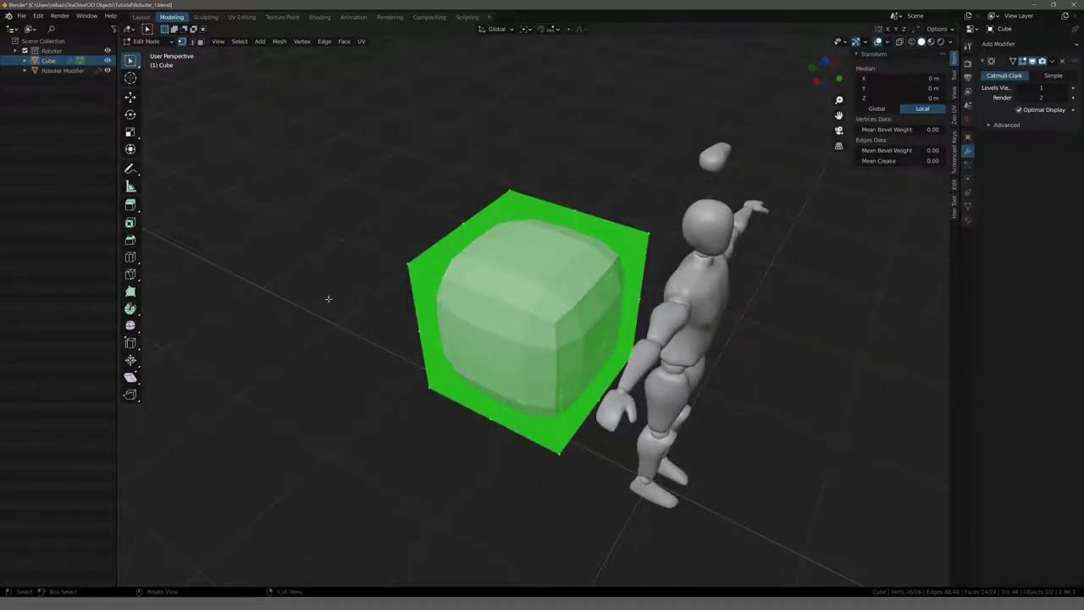
pyautogui.press('s')
pyautogui.press('y')
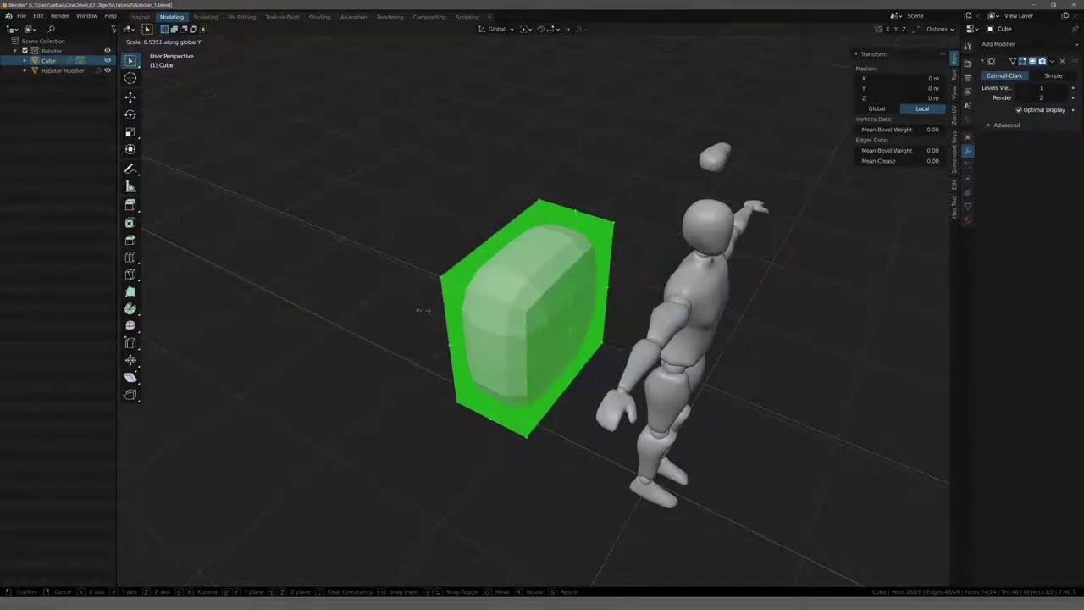
pyautogui.click(414, 307)
pyautogui.moveTo(415, 308)
pyautogui.mouseDown(button='middle')
pyautogui.moveTo(443, 314)
pyautogui.moveTo(442, 337)
pyautogui.moveTo(390, 326)
pyautogui.moveTo(391, 314)
pyautogui.mouseUp(button='middle')
# Step: Shift the mesh up and right, flatten it further along Y, then deselect
pyautogui.press('g')
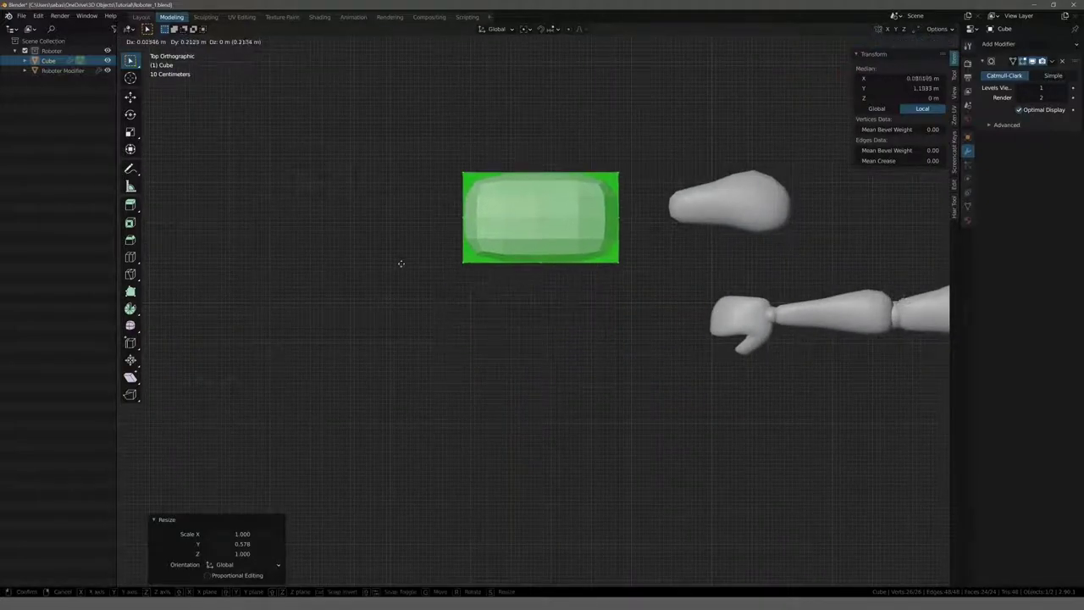
pyautogui.click(421, 252)
pyautogui.keyDown('shift'); pyautogui.moveTo(421, 251); pyautogui.dragTo(409, 332, button='middle'); pyautogui.keyUp('shift')
pyautogui.scroll(1, 410, 332)
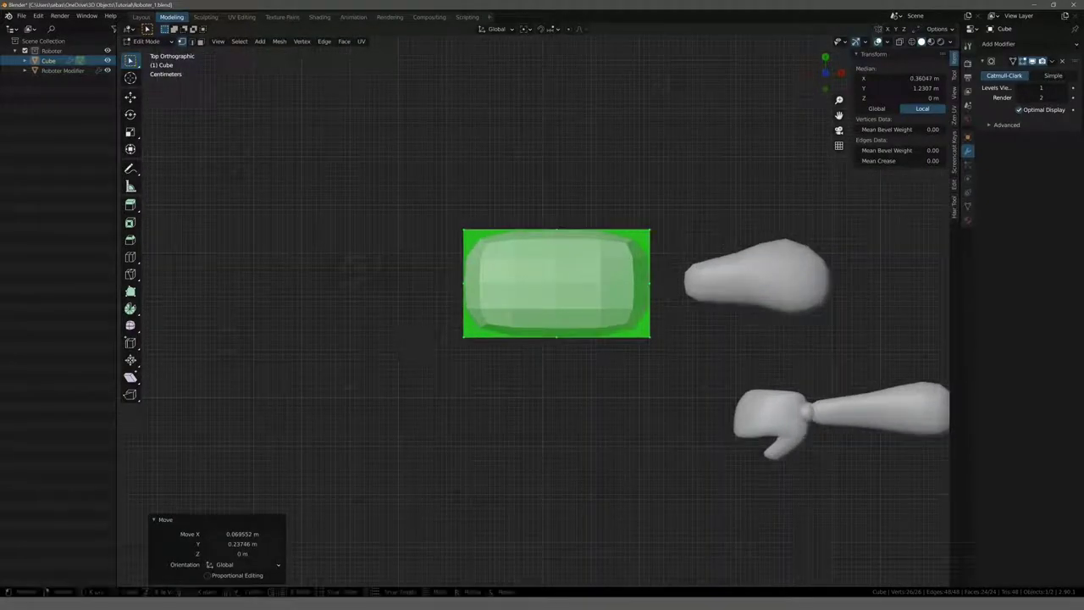
pyautogui.press('s')
pyautogui.press('y')
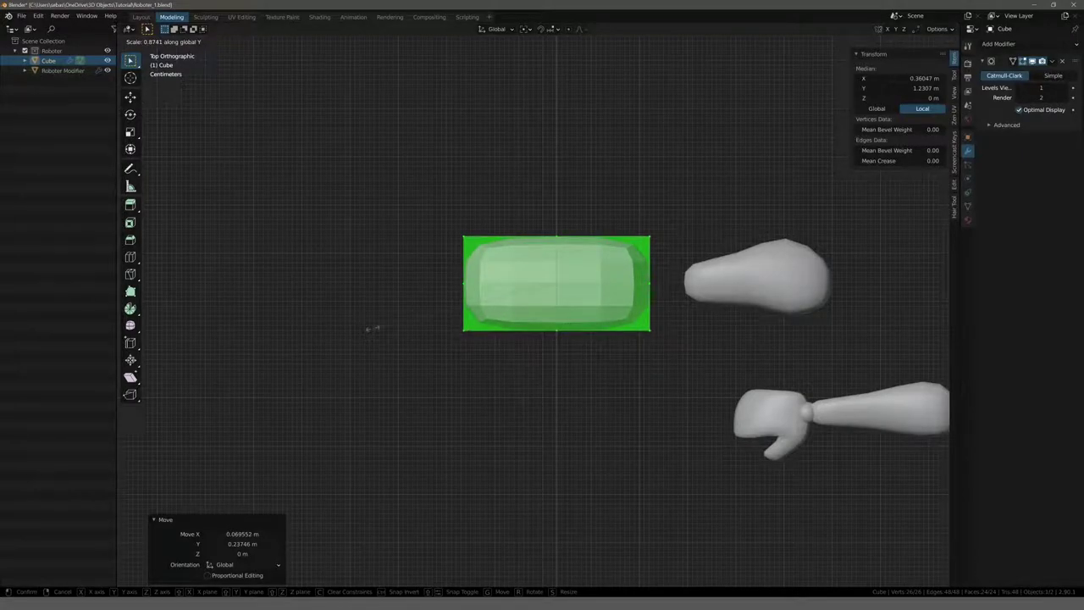
pyautogui.click(371, 329)
pyautogui.click(407, 233)
# Step: Move the top-left corner vertices inward, using X-ray to reach the hidden ones
pyautogui.moveTo(416, 210); pyautogui.dragTo(498, 248)
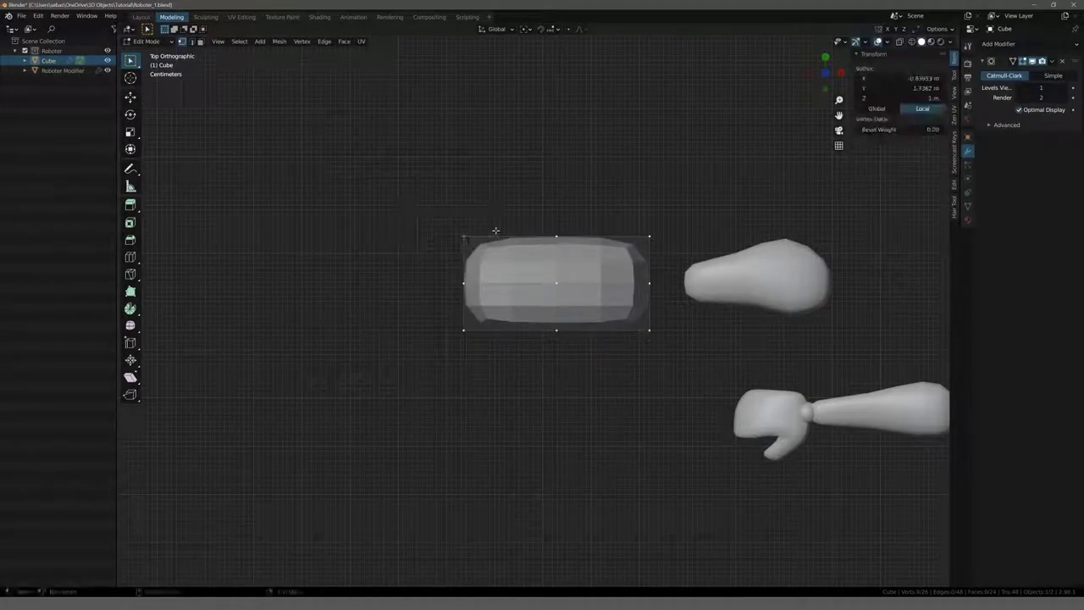
pyautogui.press('g')
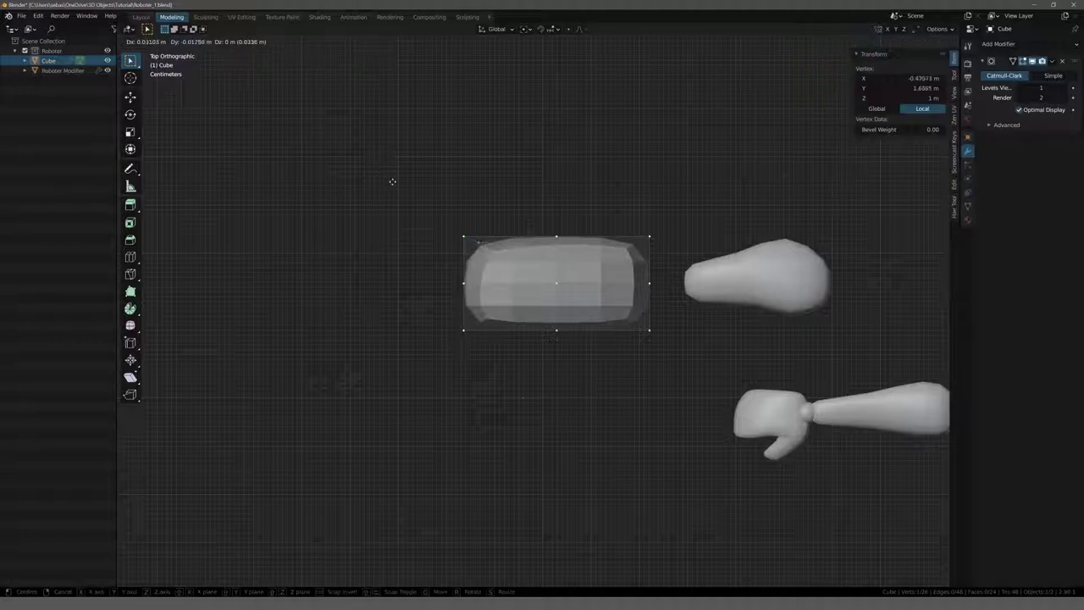
pyautogui.click(394, 184)
pyautogui.click(898, 45)
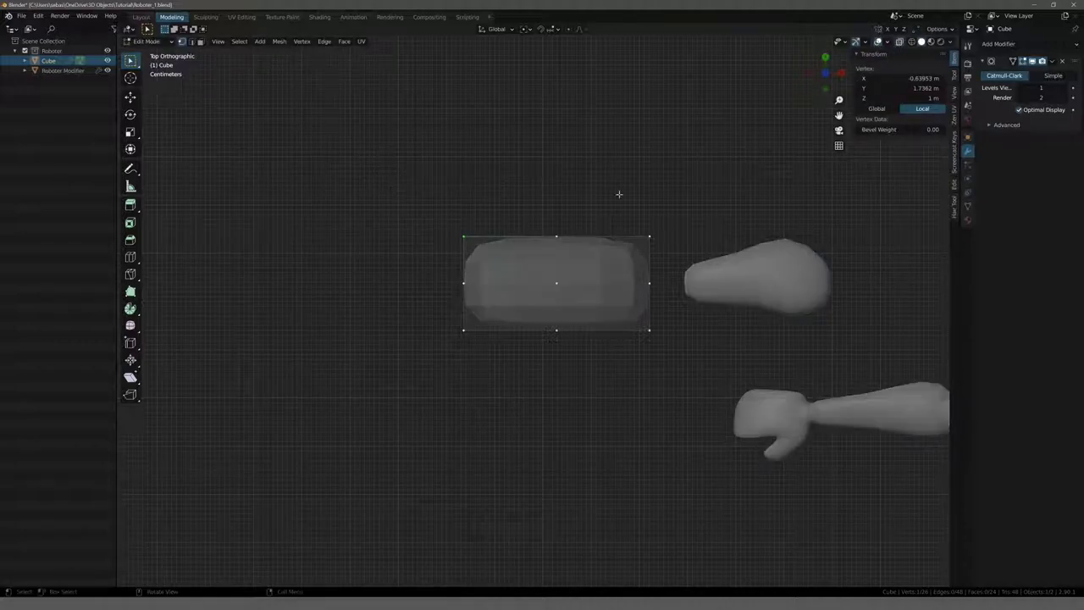
pyautogui.moveTo(435, 214); pyautogui.dragTo(491, 252)
pyautogui.press('g')
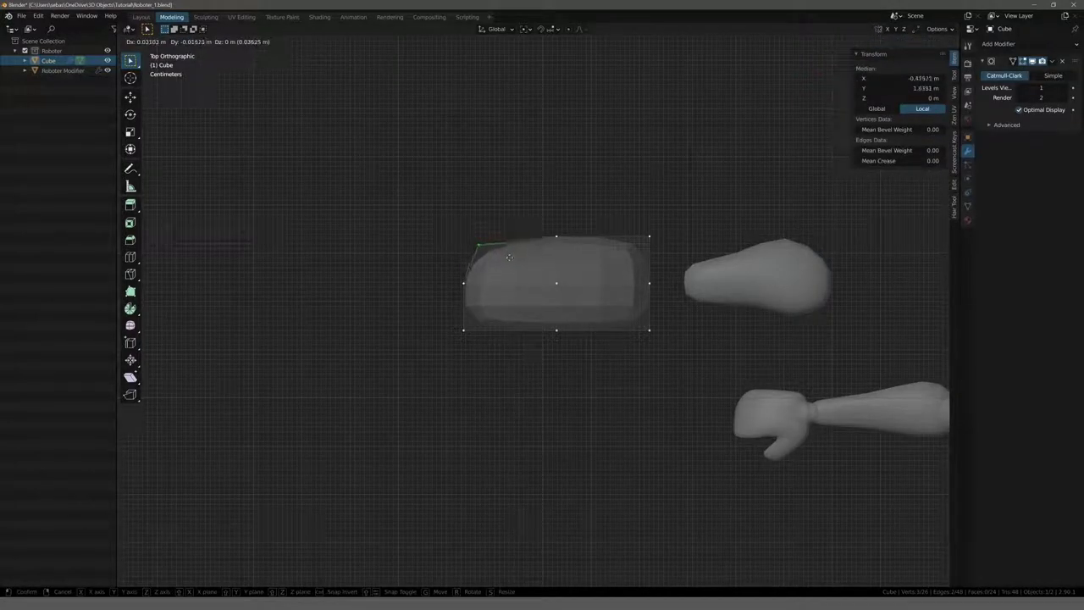
pyautogui.click(512, 265)
# Step: Reposition the top-middle, lower-left and bottom-middle vertices of the slab
pyautogui.click(556, 237)
pyautogui.press('g')
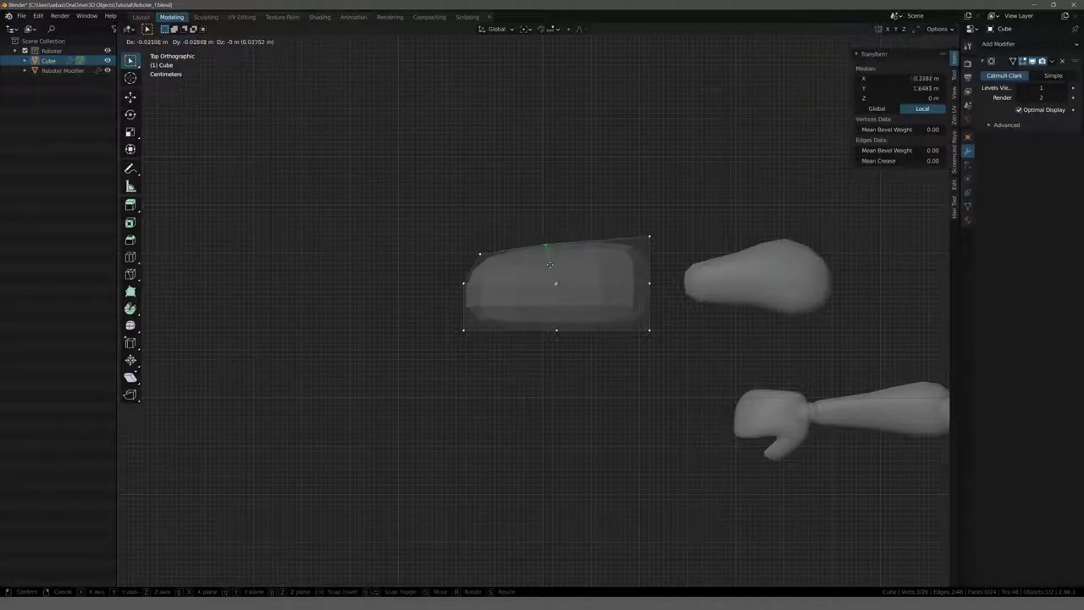
pyautogui.click(549, 272)
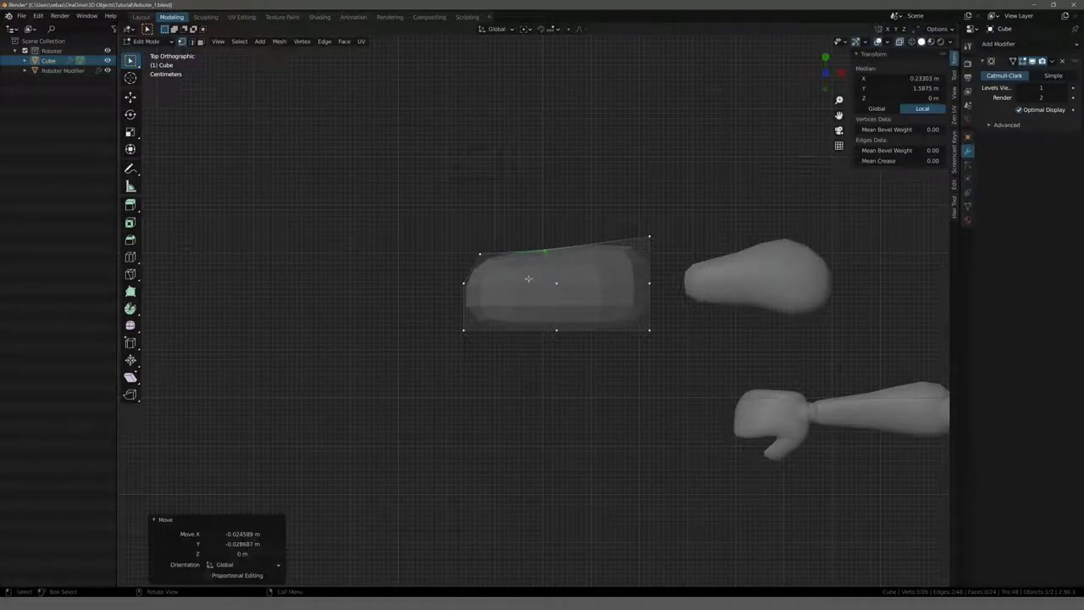
pyautogui.click(475, 331)
pyautogui.press('g')
pyautogui.click(550, 337)
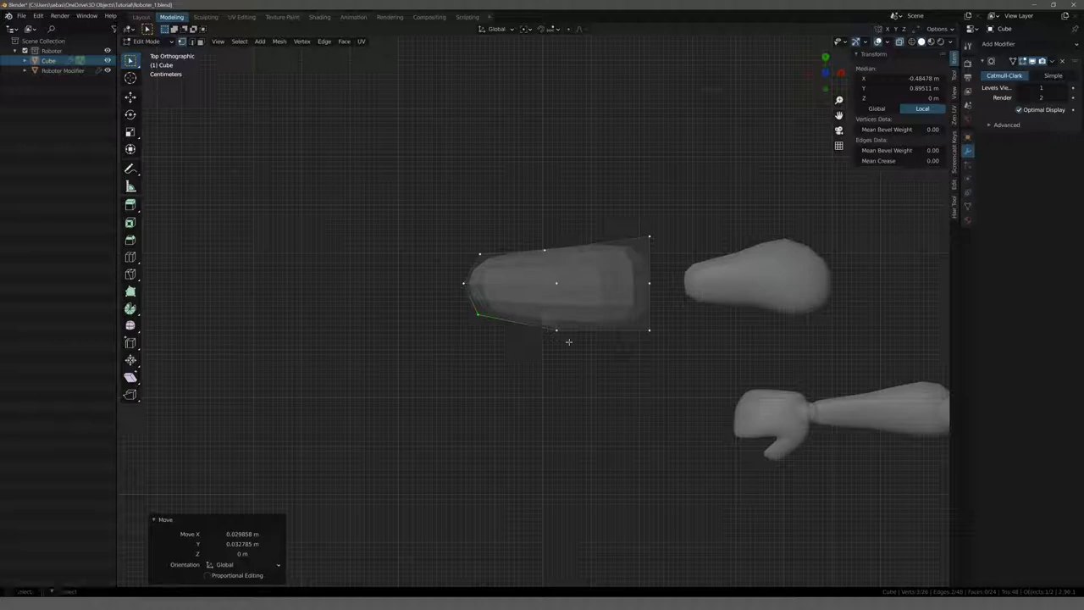
pyautogui.click(556, 330)
pyautogui.press('g')
pyautogui.click(617, 343)
# Step: Lower the bottom-right corner and curve the bottom edge downward
pyautogui.click(672, 357)
pyautogui.press('g')
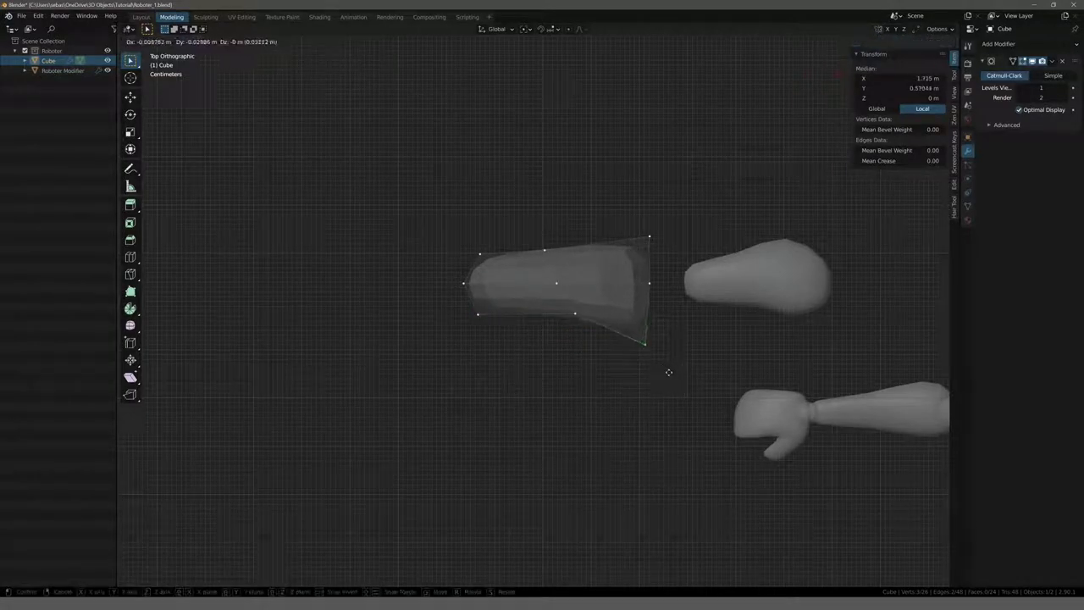
pyautogui.click(663, 364)
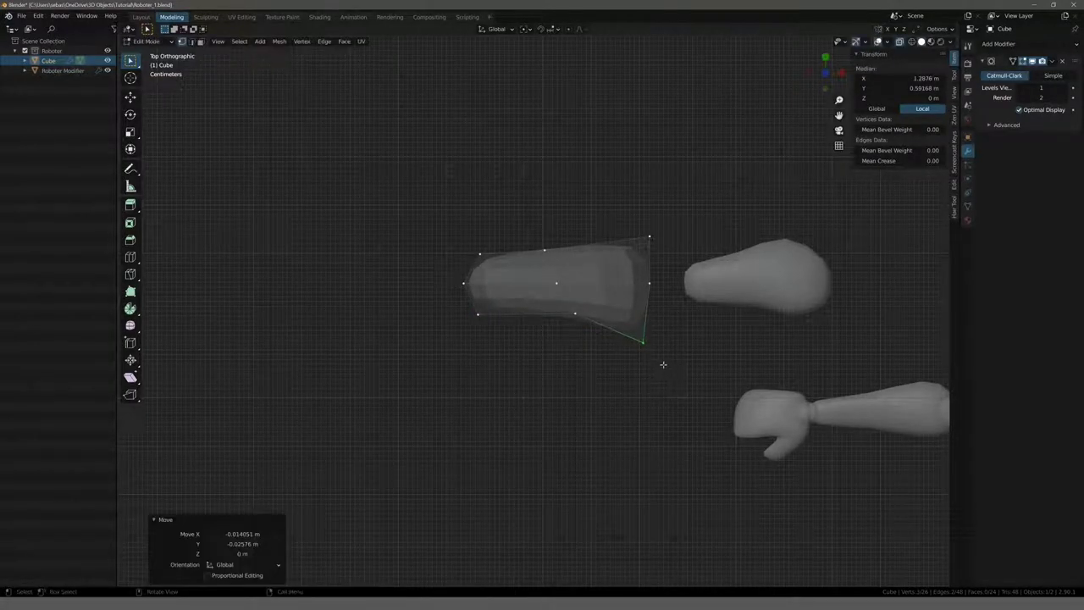
pyautogui.click(573, 313)
pyautogui.press('g')
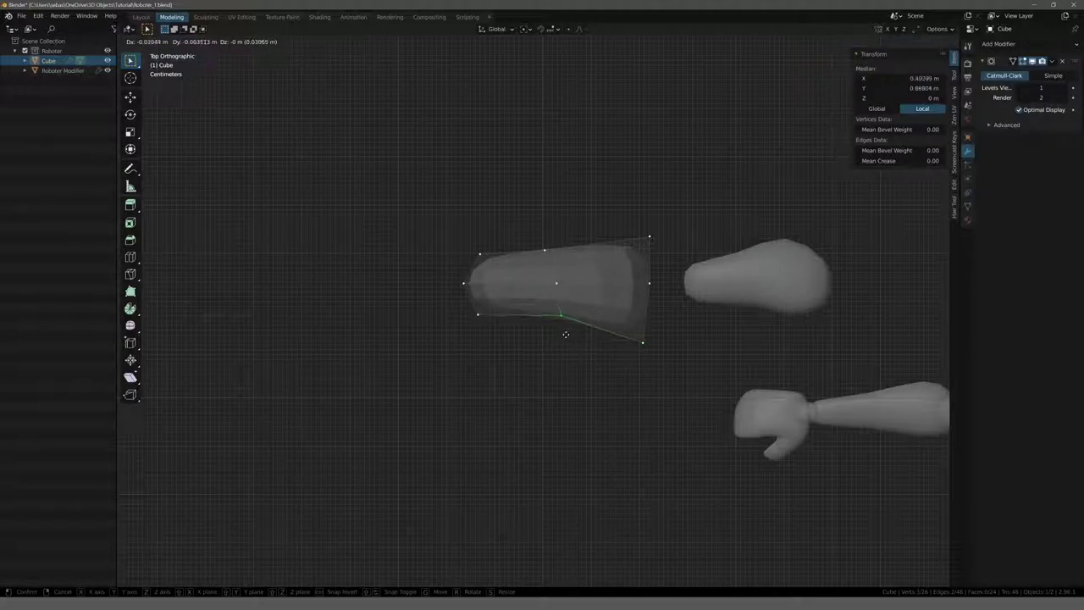
pyautogui.click(564, 336)
# Step: Add a vertical edge loop near the right end and adjust its lower vertex and the bottom-right corner
pyautogui.hotkey('ctrl', 'r')
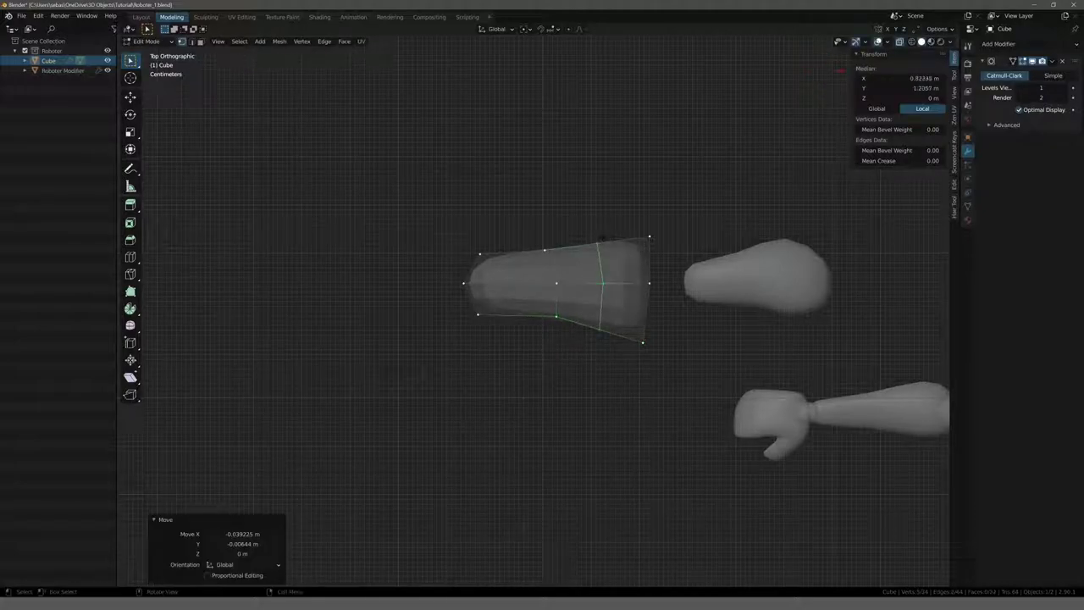
pyautogui.moveTo(604, 243); pyautogui.dragTo(606, 240)
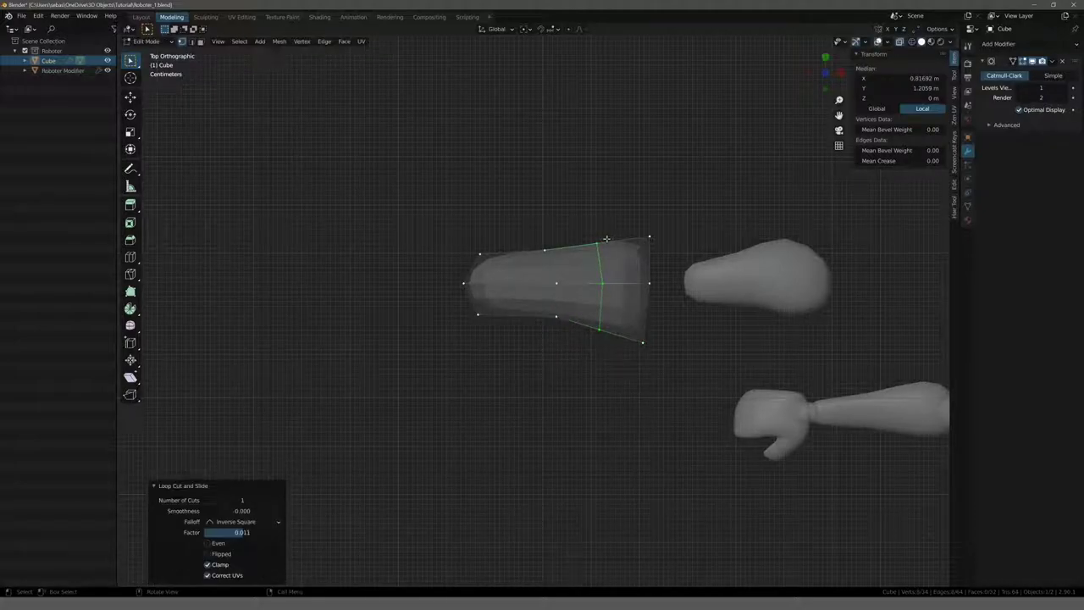
pyautogui.click(599, 327)
pyautogui.press('g')
pyautogui.press('g')
pyautogui.click(579, 356)
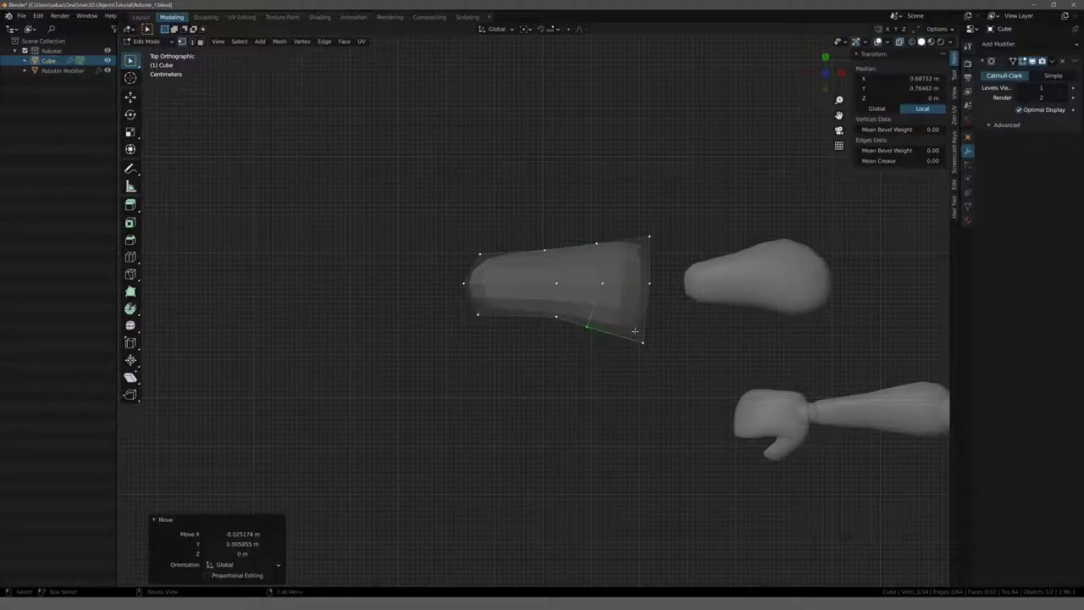
pyautogui.click(643, 342)
# Step: Push the right end out into a point and raise the top edge into a peak
pyautogui.press('g')
pyautogui.click(670, 372)
pyautogui.click(648, 283)
pyautogui.press('g')
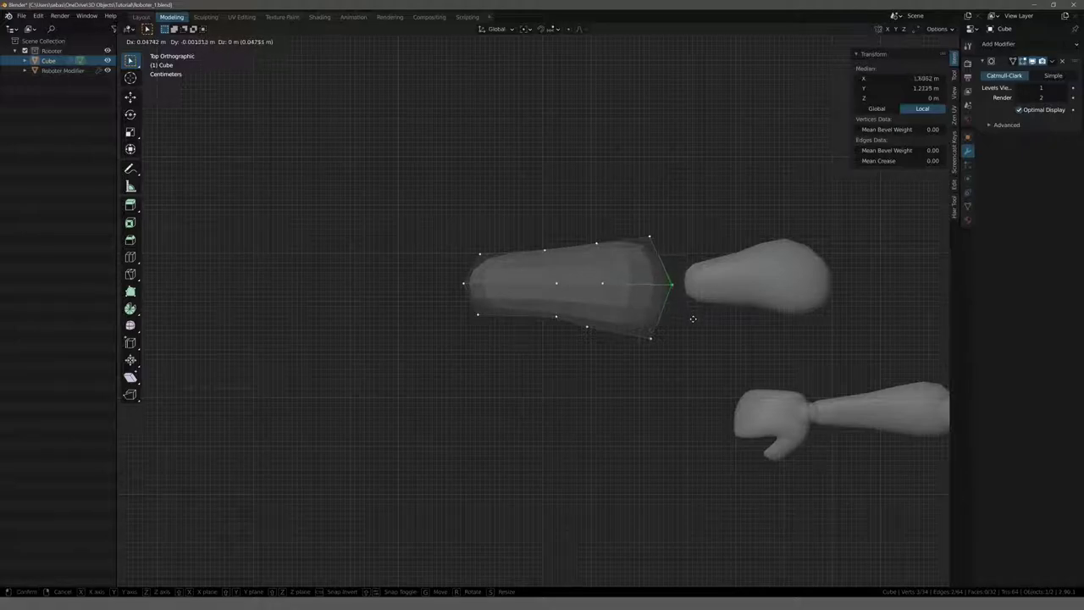
pyautogui.click(694, 323)
pyautogui.click(648, 235)
pyautogui.press('g')
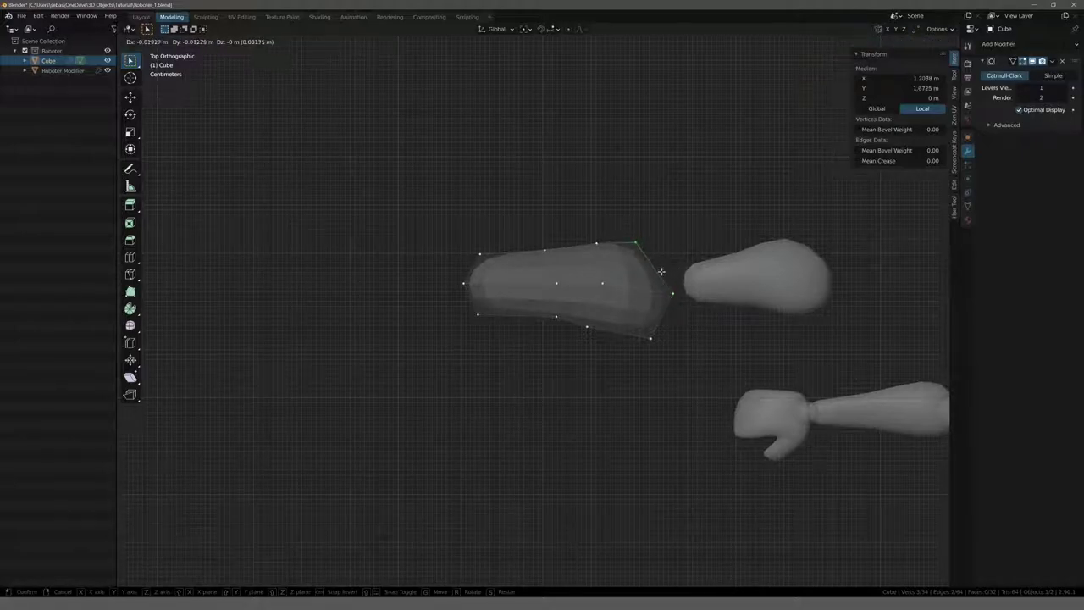
pyautogui.click(662, 271)
pyautogui.click(596, 244)
pyautogui.press('g')
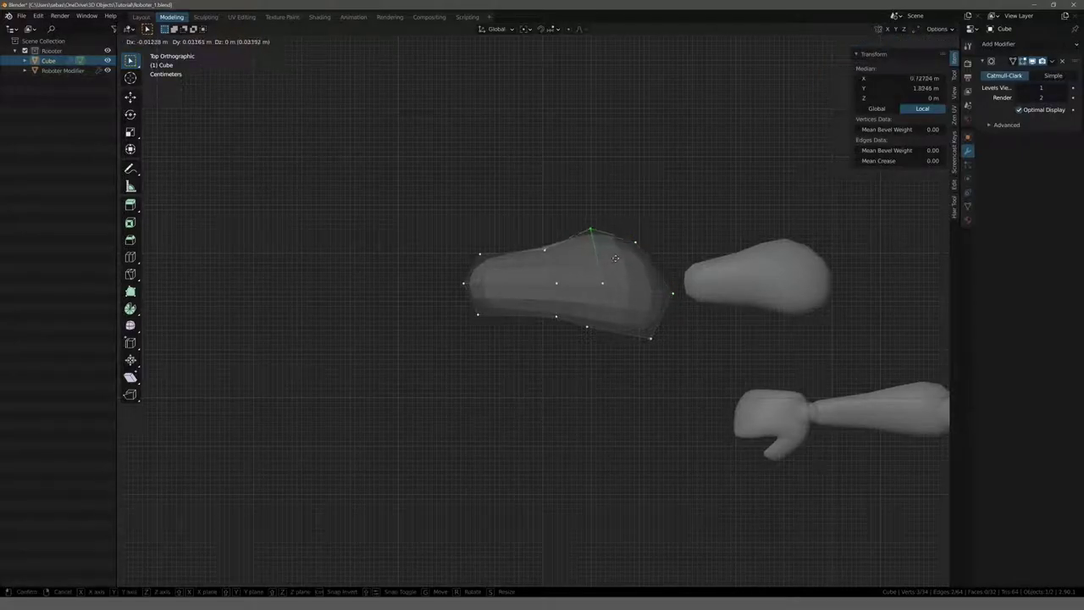
pyautogui.click(619, 258)
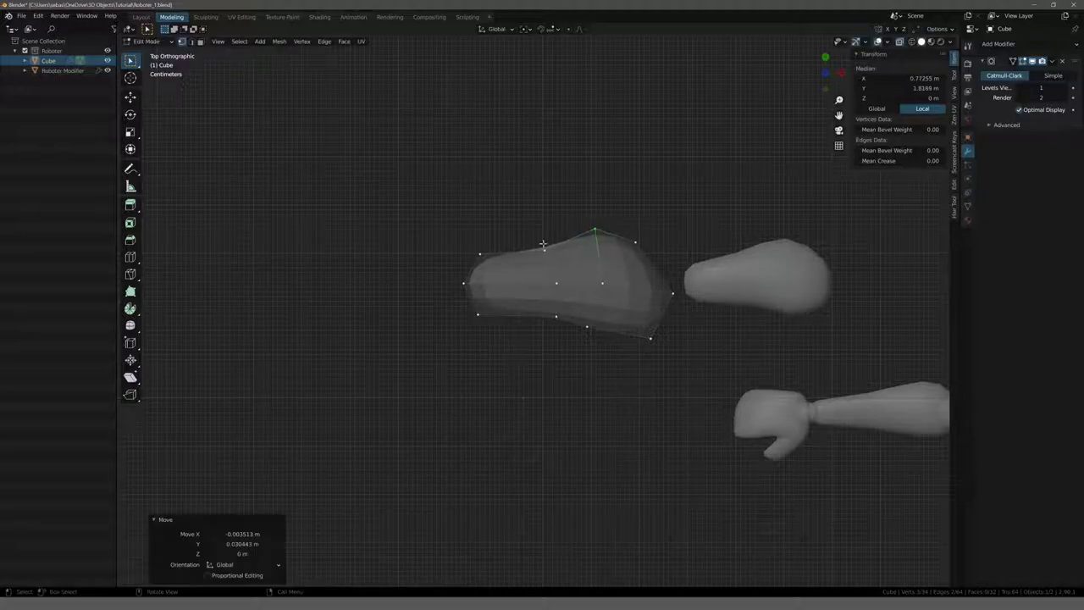
pyautogui.click(542, 249)
pyautogui.press('g')
pyautogui.click(555, 264)
# Step: In front view, lower the Cube's top vertex row and raise its bottom row to flatten it
pyautogui.press('KP_1')
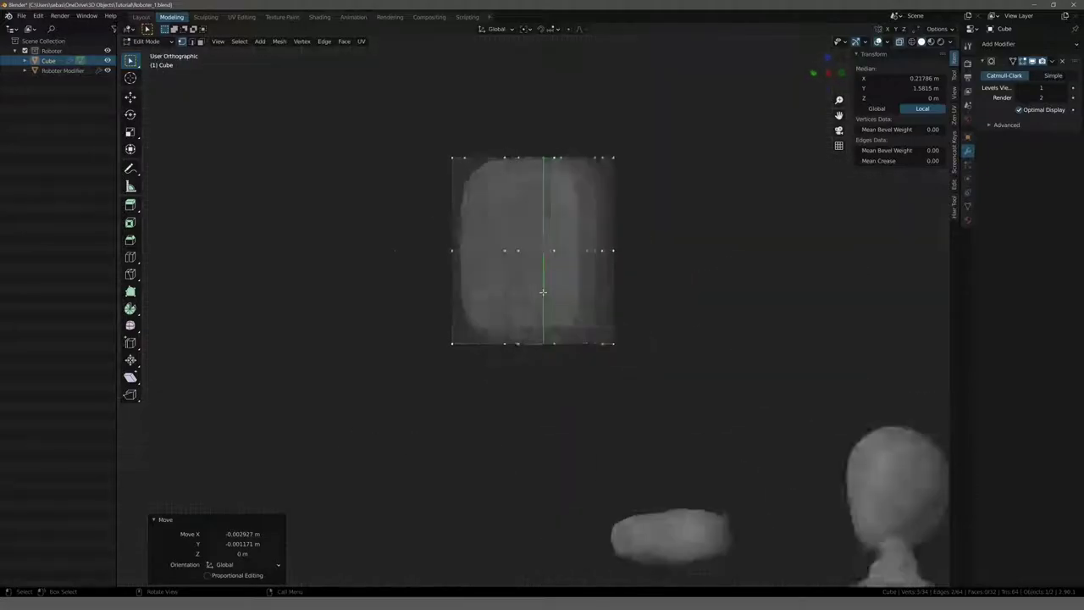
pyautogui.scroll(-2, 543, 294)
pyautogui.keyDown('shift'); pyautogui.moveTo(492, 321); pyautogui.dragTo(505, 310, button='middle'); pyautogui.keyUp('shift')
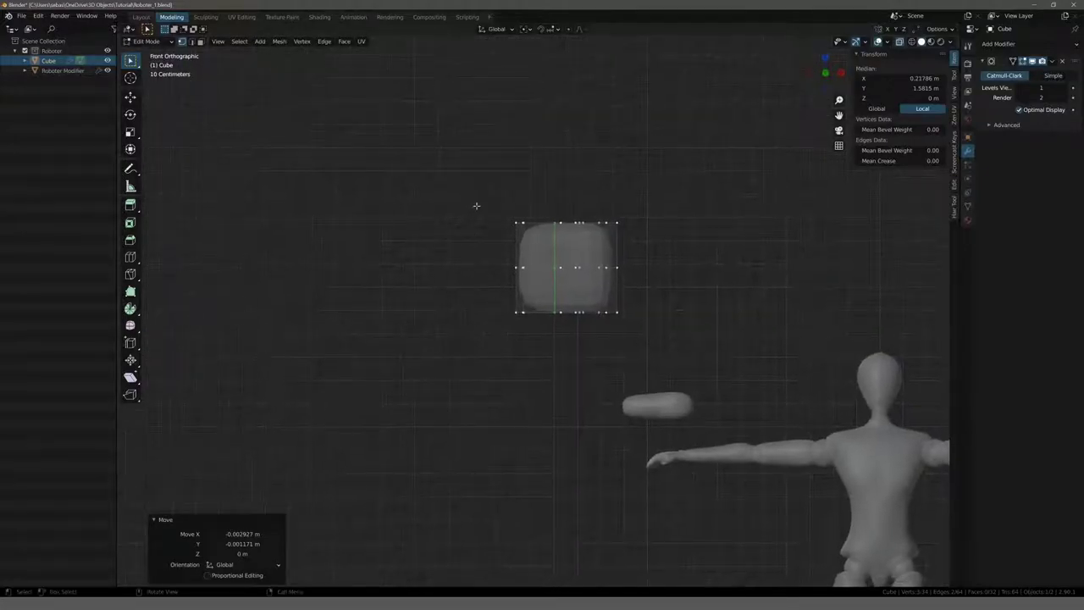
pyautogui.moveTo(474, 206); pyautogui.dragTo(625, 246)
pyautogui.press('g')
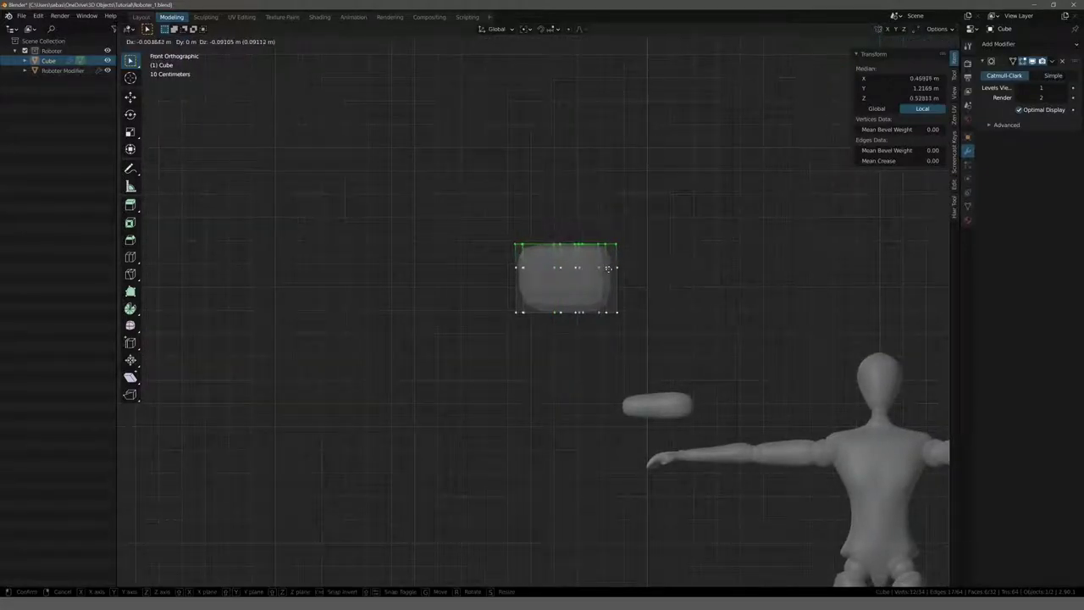
pyautogui.click(609, 269)
pyautogui.moveTo(508, 302); pyautogui.dragTo(683, 334)
pyautogui.press('g')
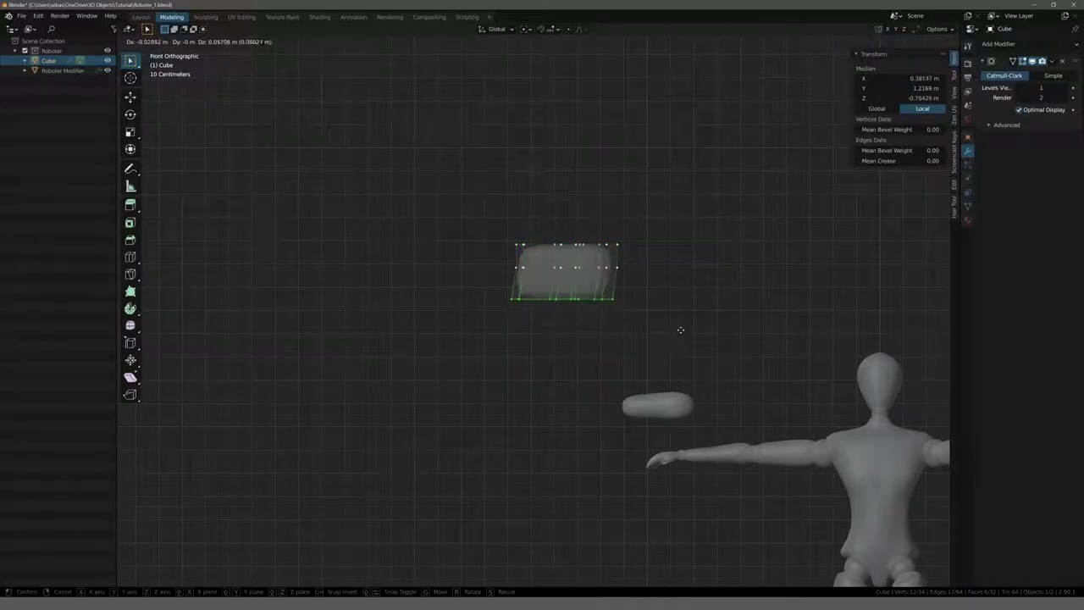
pyautogui.click(685, 326)
# Step: Scale the left column to 0.622 and the middle column to 0.854 along Z to taper the part
pyautogui.moveTo(476, 217); pyautogui.dragTo(542, 326)
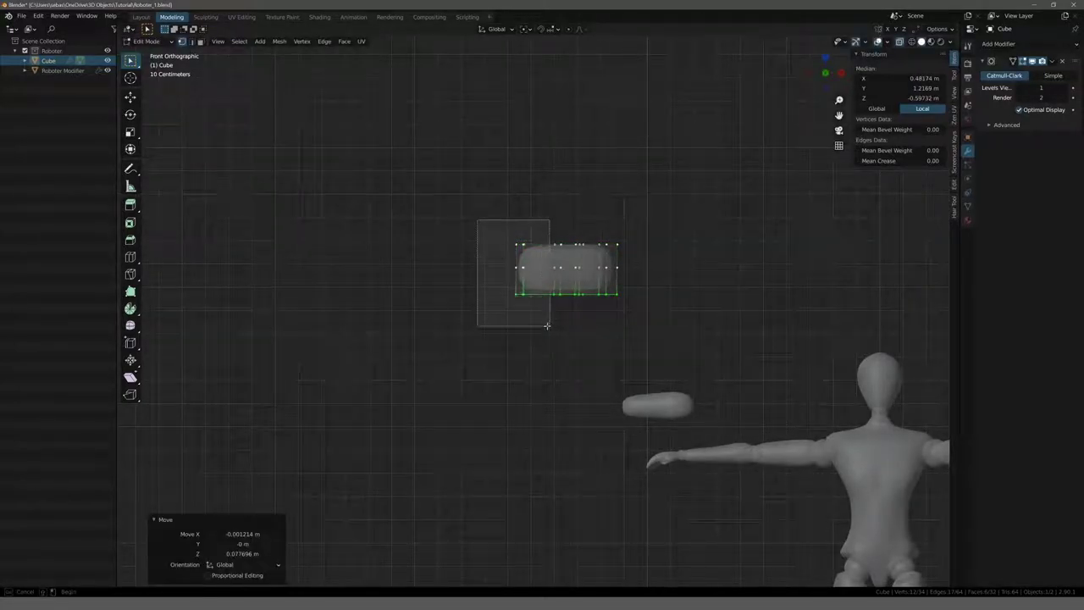
pyautogui.press('s')
pyautogui.press('z')
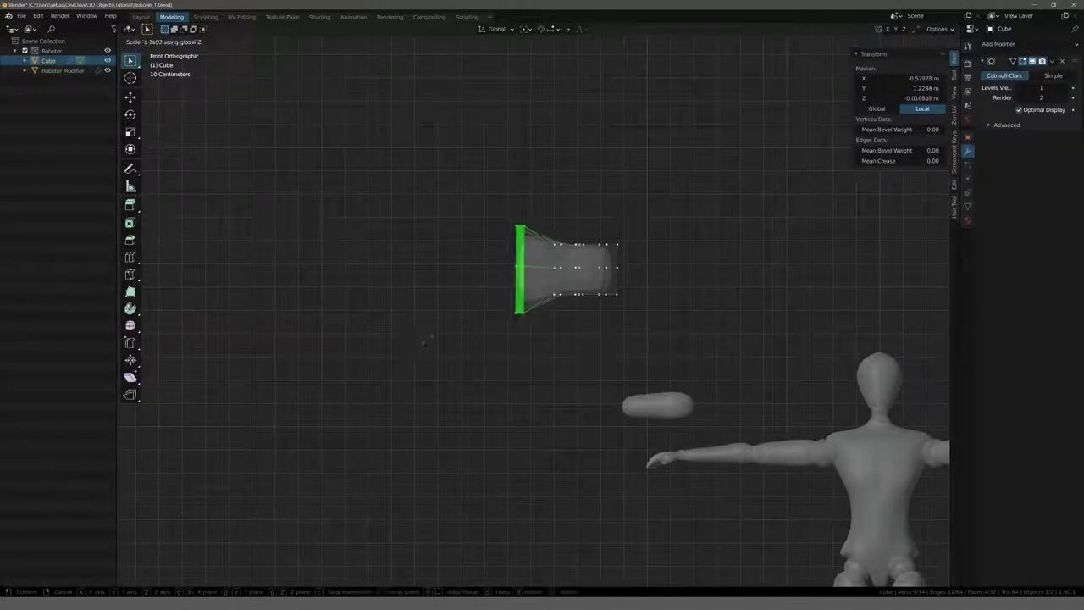
pyautogui.click(481, 285)
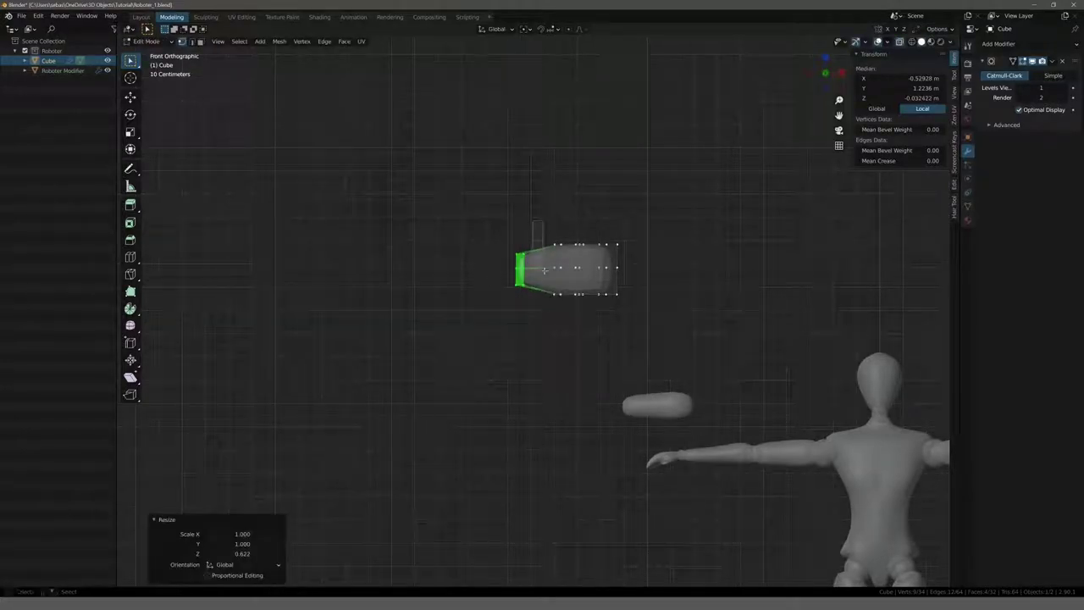
pyautogui.moveTo(567, 229); pyautogui.dragTo(544, 339)
pyautogui.press('s')
pyautogui.press('z')
pyautogui.click(519, 352)
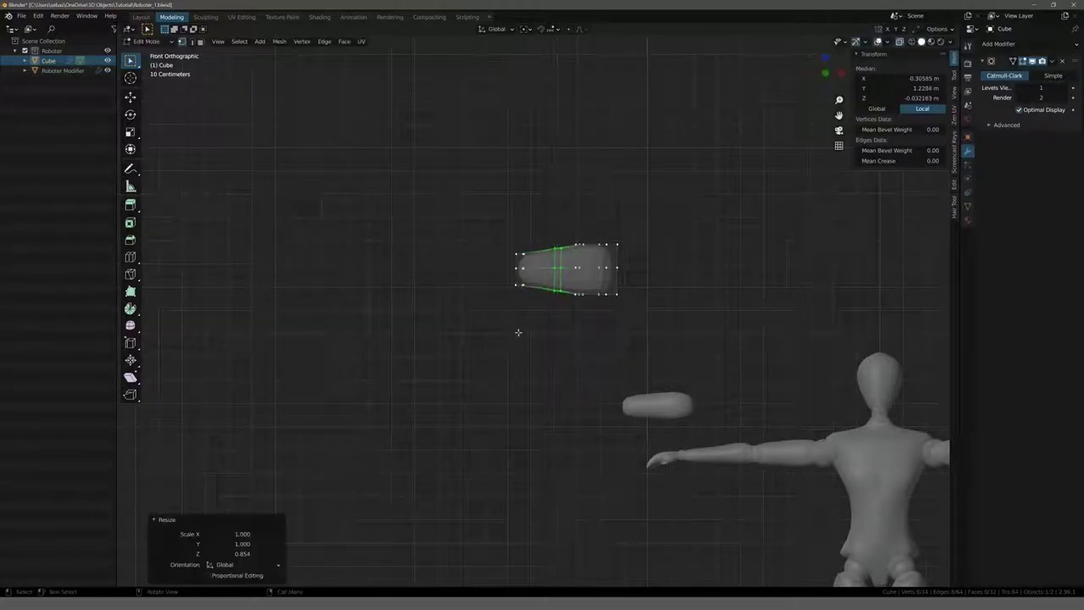
# Step: Scale the whole Cube mesh down along Z to flatten it vertically
pyautogui.moveTo(518, 331)
pyautogui.mouseDown(button='middle')
pyautogui.moveTo(455, 286)
pyautogui.moveTo(484, 300)
pyautogui.mouseUp(button='middle')
pyautogui.press('KP_1')
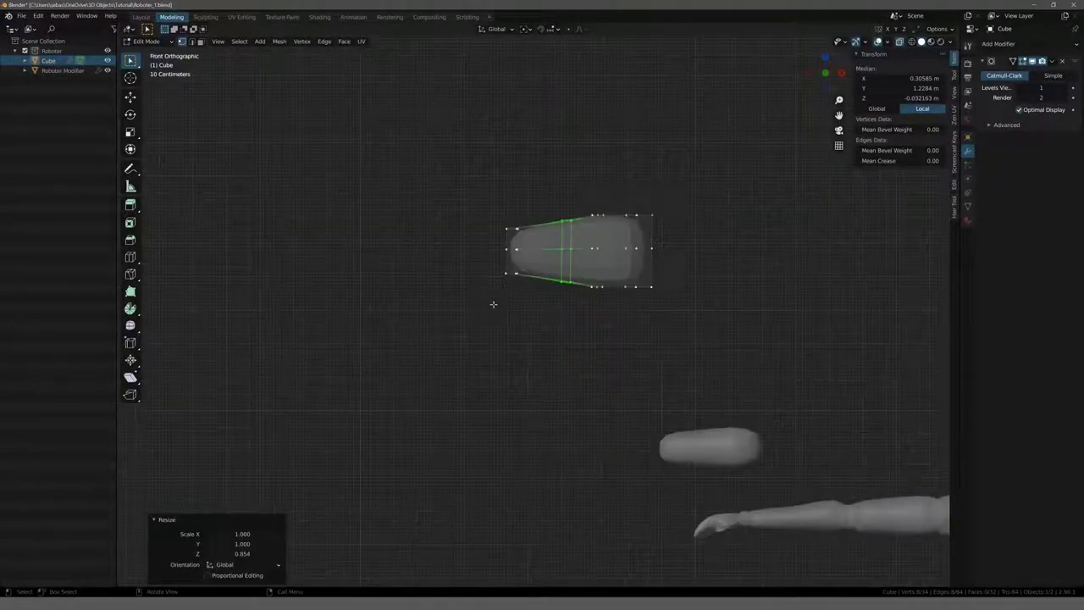
pyautogui.moveTo(460, 169); pyautogui.dragTo(687, 321)
pyautogui.press('s')
pyautogui.press('z')
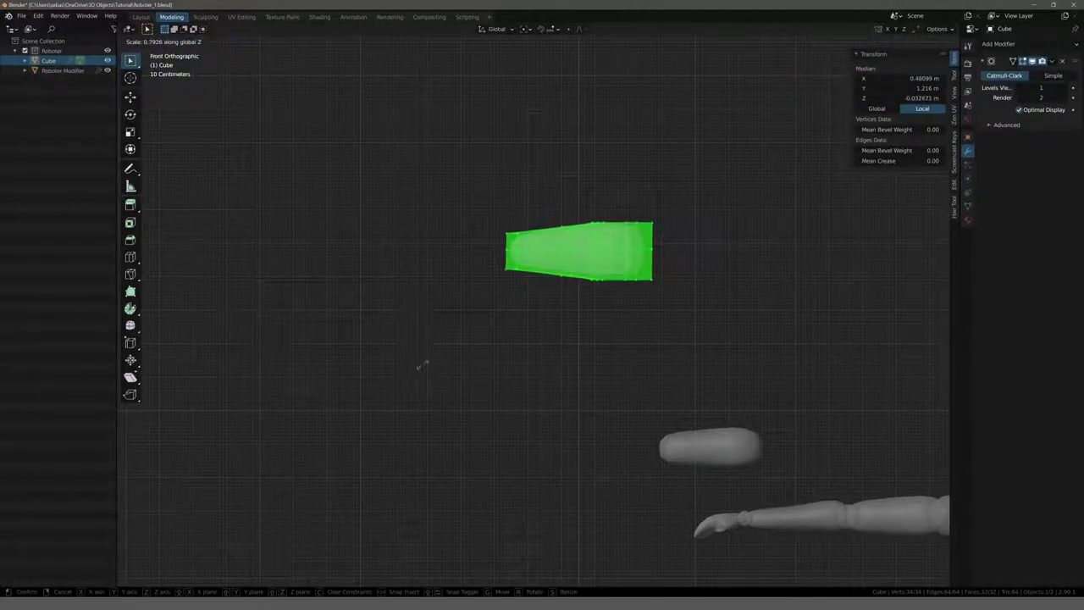
pyautogui.click(421, 366)
pyautogui.moveTo(465, 298); pyautogui.dragTo(505, 342, button='middle')
# Step: Inspect the tapered Cube in Object Mode, then return to editing its mesh
pyautogui.press('Tab')
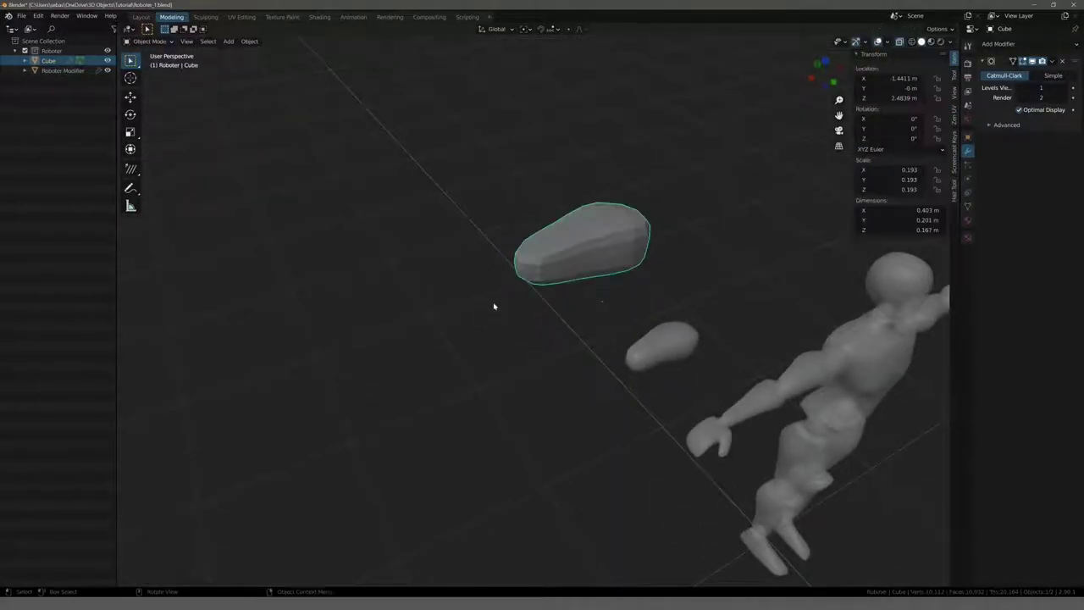
pyautogui.moveTo(568, 246)
pyautogui.mouseDown(button='middle')
pyautogui.moveTo(448, 220)
pyautogui.moveTo(483, 204)
pyautogui.moveTo(703, 302)
pyautogui.moveTo(757, 220)
pyautogui.moveTo(742, 191)
pyautogui.moveTo(709, 225)
pyautogui.mouseUp(button='middle')
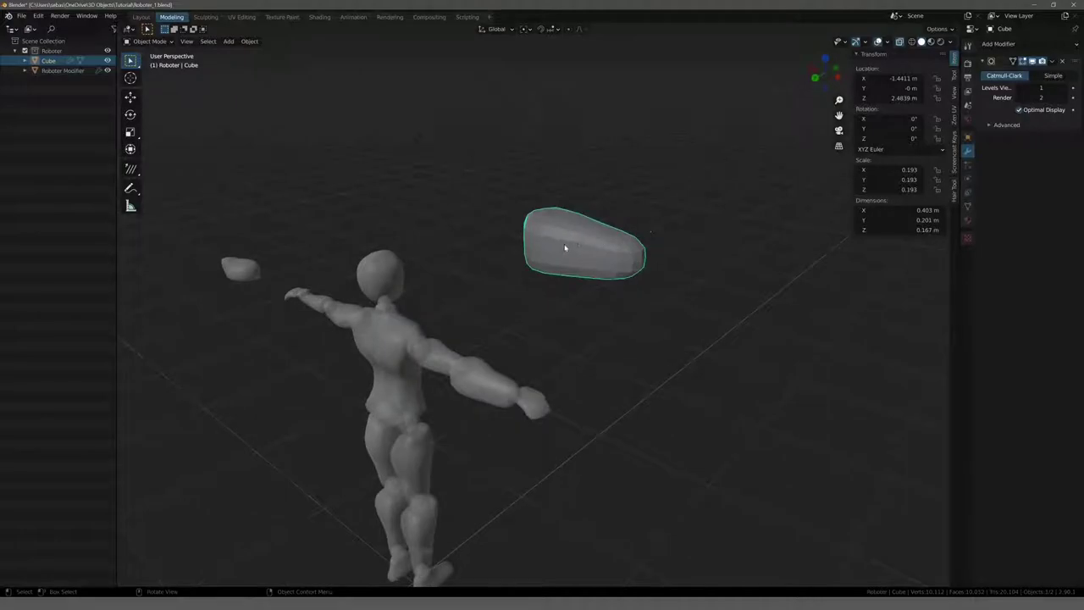
pyautogui.press('Tab')
pyautogui.scroll(2, 496, 229)
pyautogui.scroll(2, 475, 229)
pyautogui.scroll(2, 454, 227)
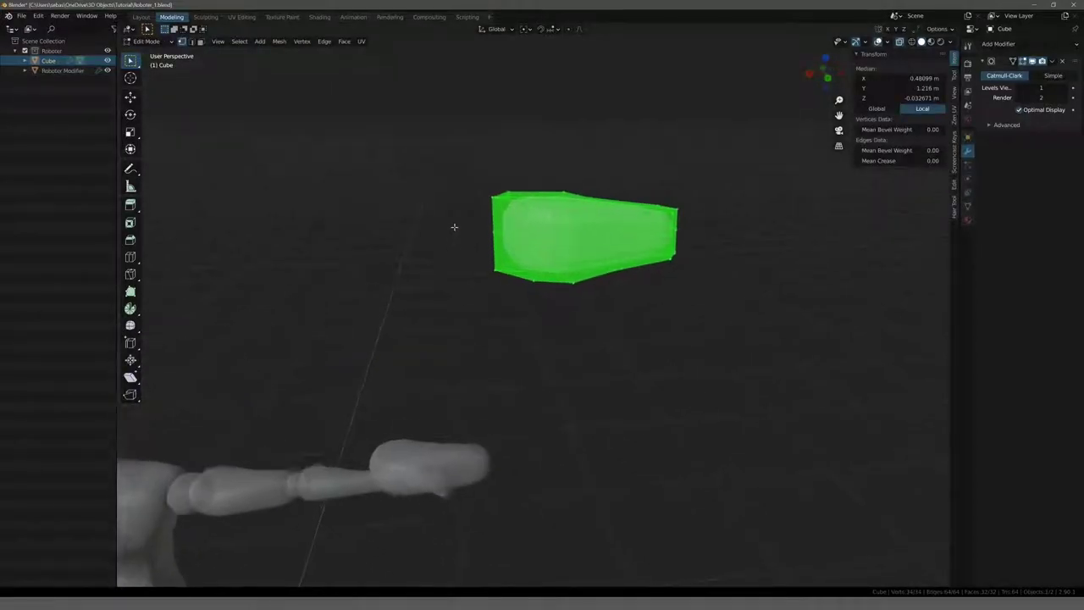
pyautogui.scroll(1, 519, 220)
# Step: In top view, nudge a few selected Cube vertices to refine the tip
pyautogui.click(595, 252)
pyautogui.moveTo(595, 253); pyautogui.dragTo(500, 234, button='middle')
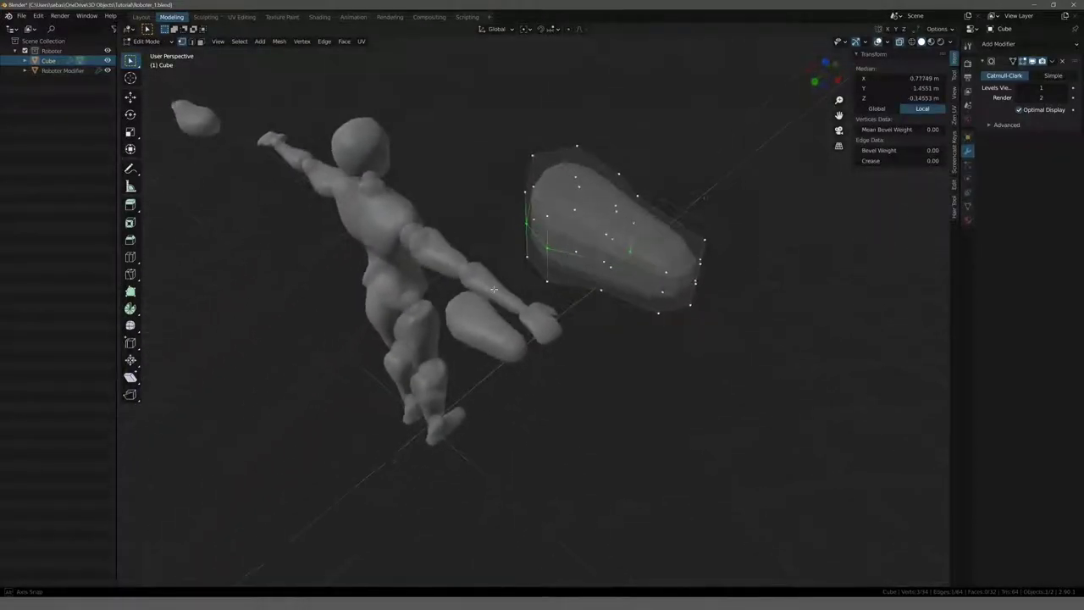
pyautogui.press('KP_7')
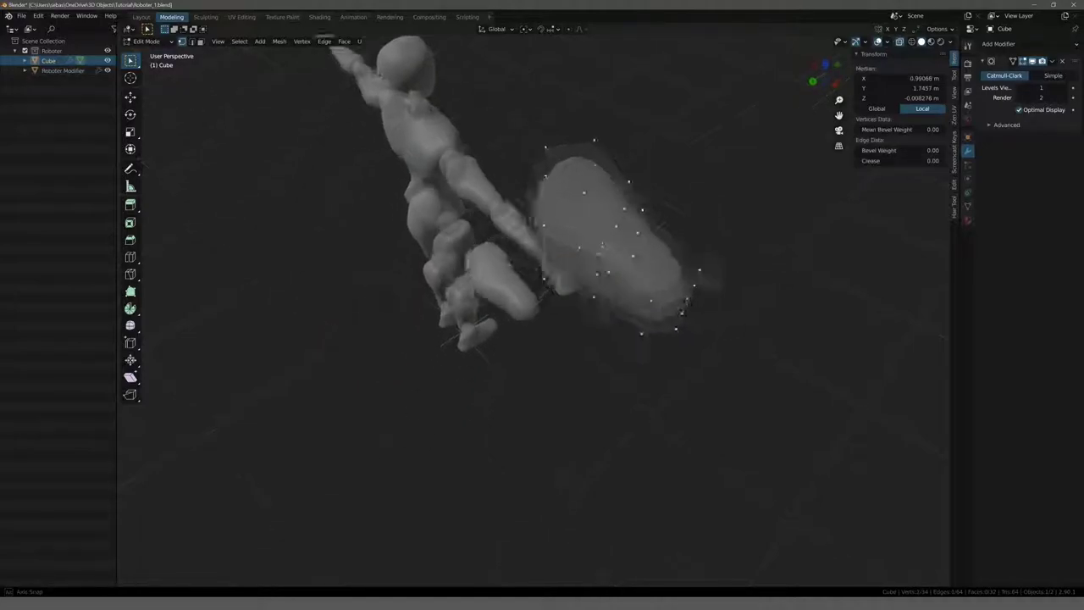
pyautogui.scroll(2, 480, 283)
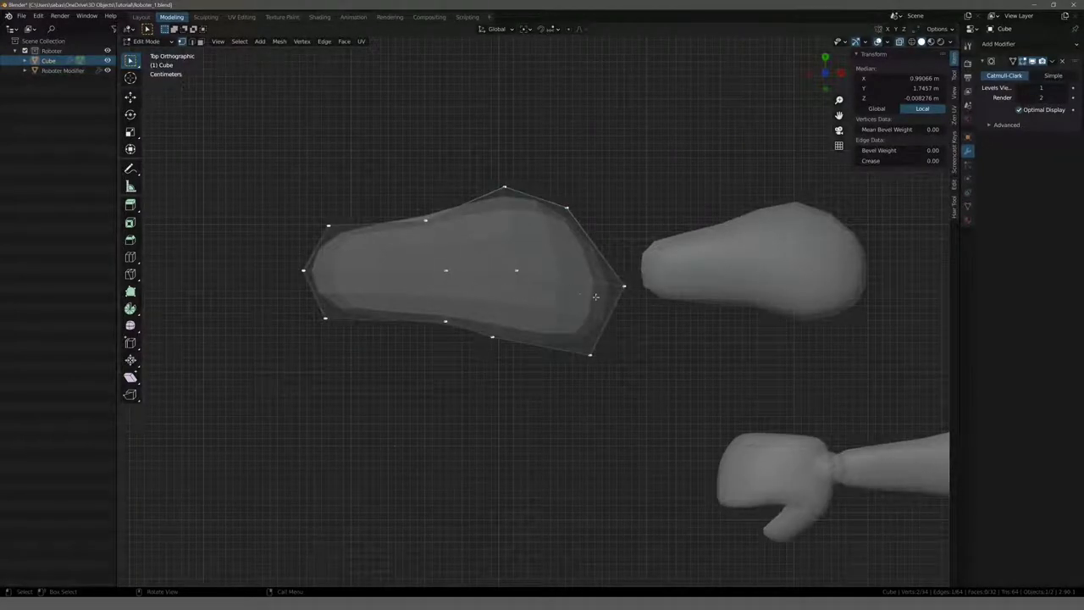
pyautogui.press('g')
pyautogui.click(596, 293)
pyautogui.moveTo(597, 292)
pyautogui.mouseDown(button='middle')
pyautogui.moveTo(493, 231)
pyautogui.moveTo(466, 176)
pyautogui.mouseUp(button='middle')
pyautogui.press('g')
pyautogui.click(480, 187)
# Step: Pull the left vertex outward and adjust the top-left and bottom-left vertices into a rounded pebble shape
pyautogui.click(281, 136)
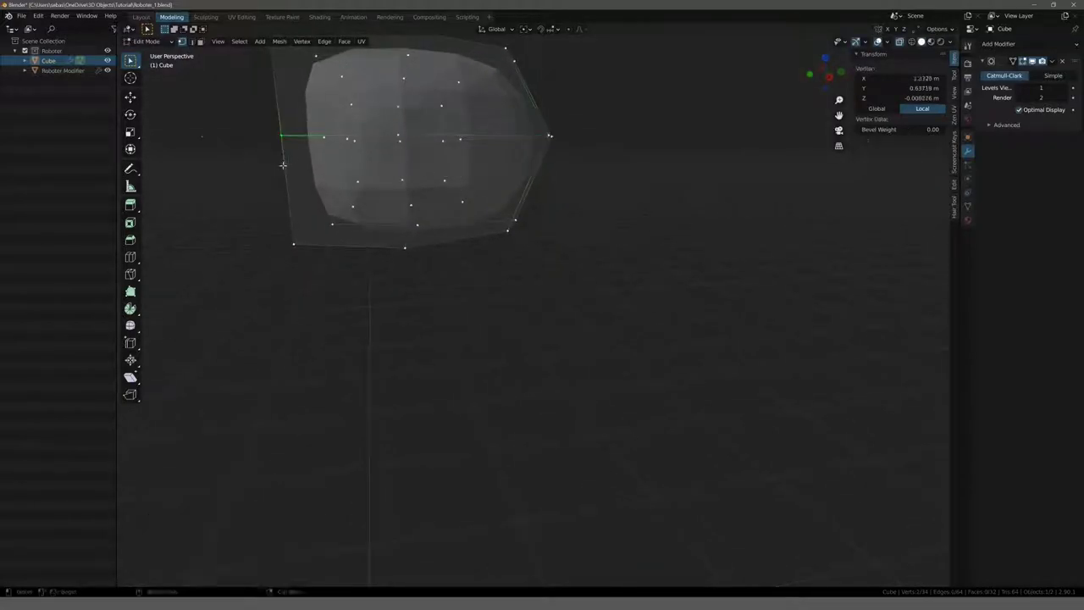
pyautogui.press('g')
pyautogui.click(226, 173)
pyautogui.moveTo(226, 173); pyautogui.dragTo(364, 144, button='middle')
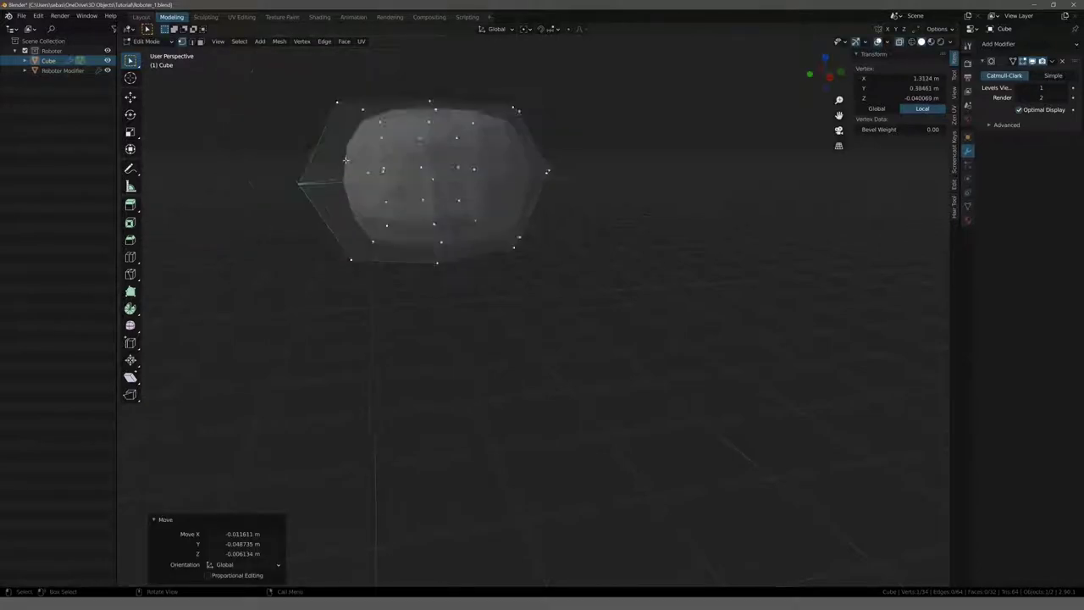
pyautogui.click(390, 152)
pyautogui.press('g')
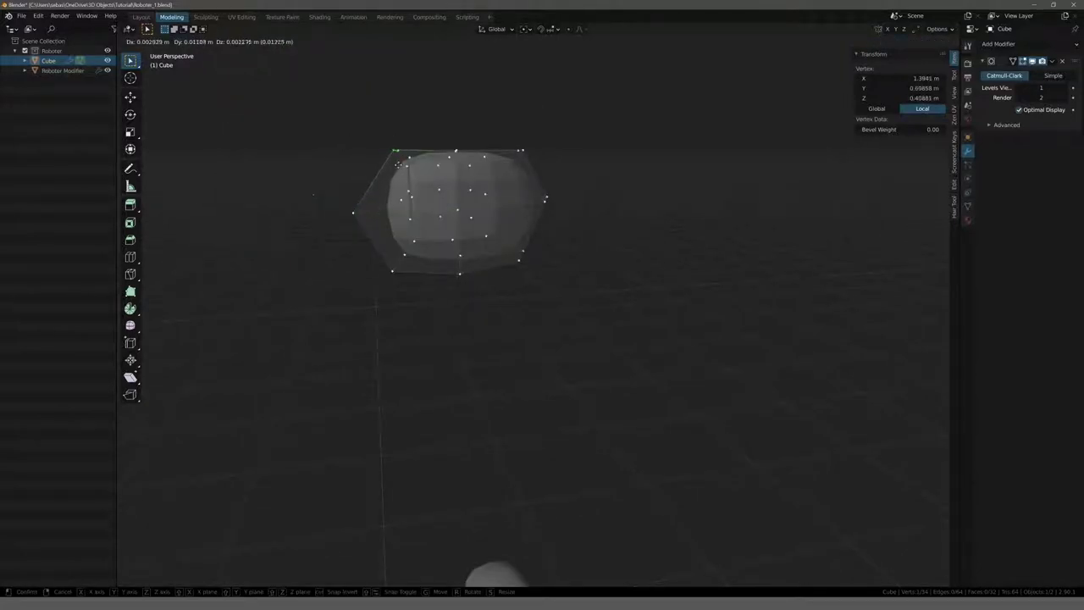
pyautogui.click(394, 163)
pyautogui.click(401, 268)
pyautogui.press('g')
pyautogui.click(425, 291)
pyautogui.moveTo(426, 292)
pyautogui.mouseDown(button='middle')
pyautogui.moveTo(414, 273)
pyautogui.moveTo(472, 248)
pyautogui.mouseUp(button='middle')
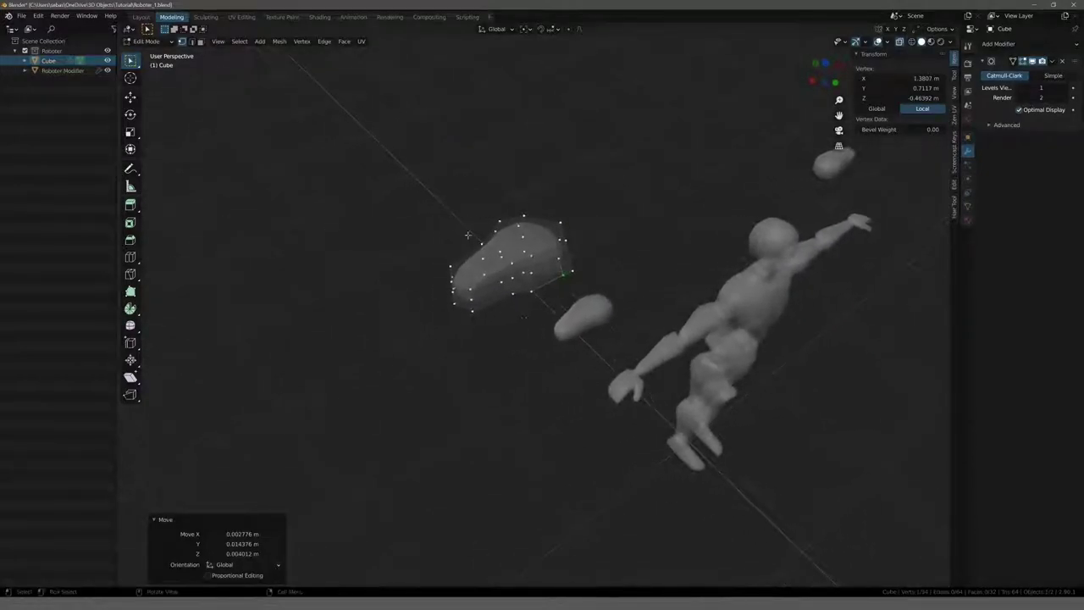
# Step: Back in Object Mode, move the Cube piece beside the mannequin's outstretched arm
pyautogui.press('Tab')
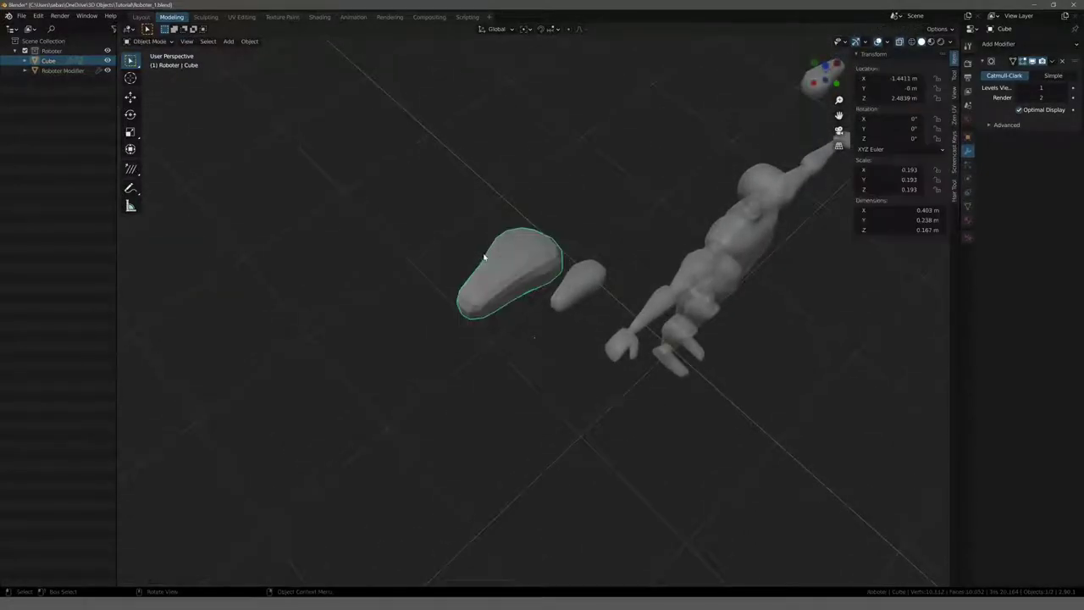
pyautogui.press('KP_1')
pyautogui.keyDown('shift'); pyautogui.moveTo(521, 330); pyautogui.dragTo(489, 256, button='middle'); pyautogui.keyUp('shift')
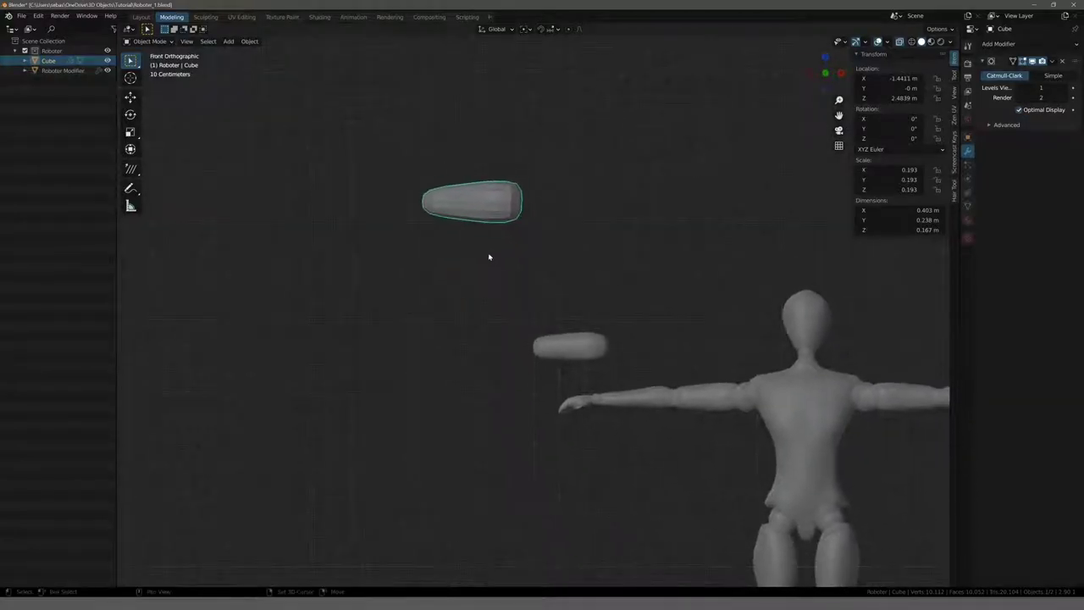
pyautogui.moveTo(426, 246); pyautogui.dragTo(651, 386, button='middle')
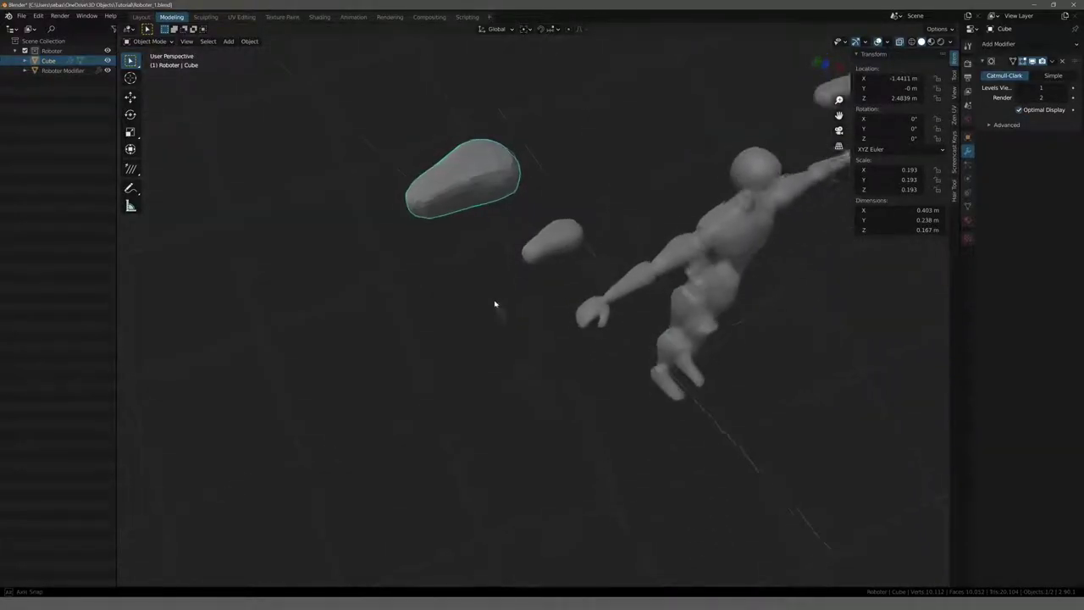
pyautogui.moveTo(519, 279); pyautogui.dragTo(419, 224, button='middle')
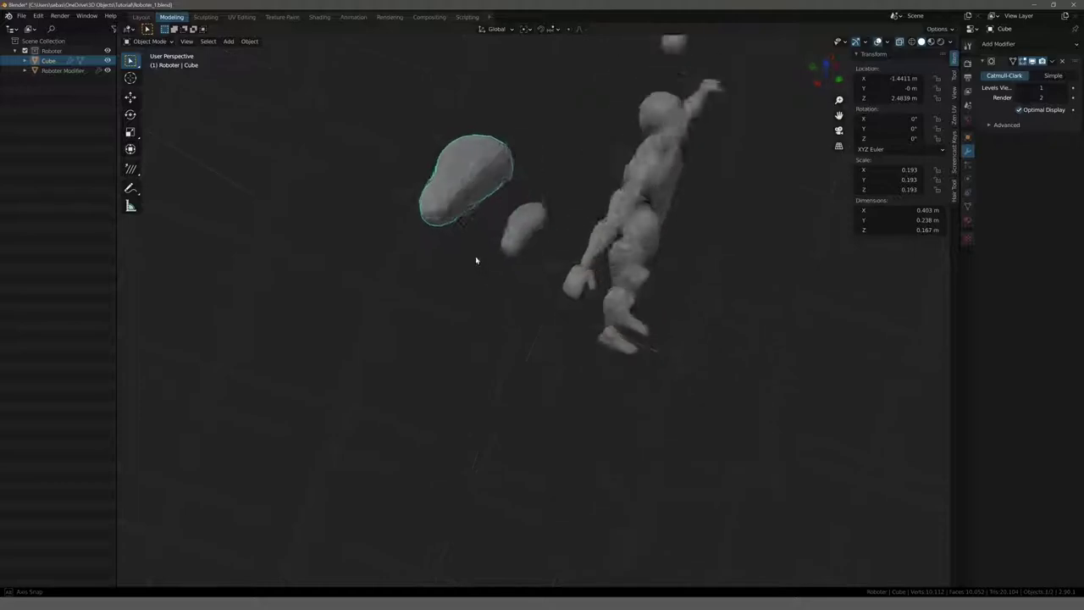
pyautogui.press('g')
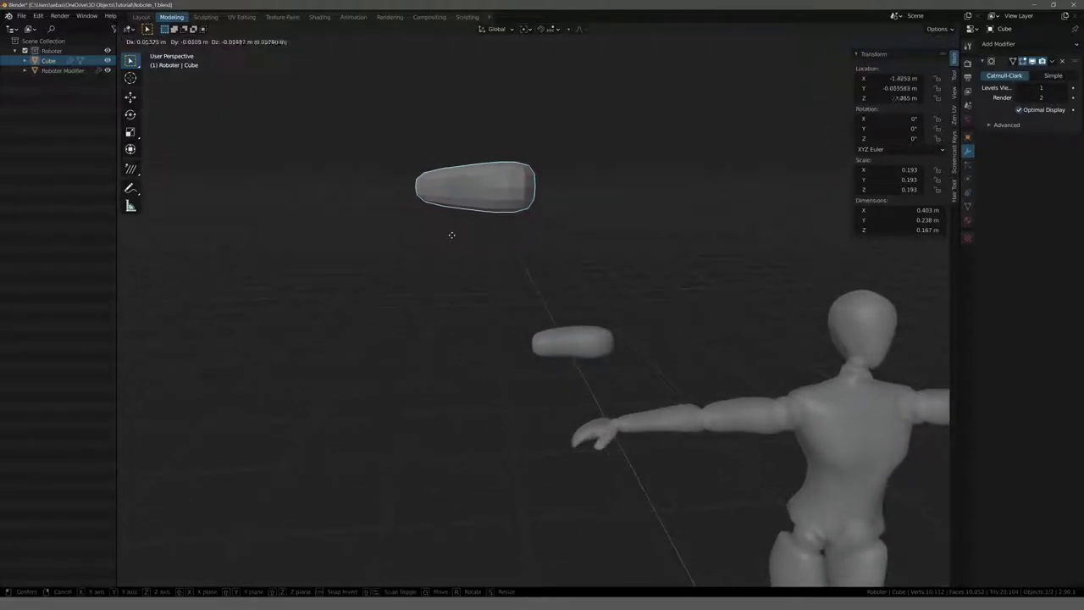
pyautogui.click(666, 390)
# Step: Shrink the Cube to 0.649, place it just above the arm, and enter Edit Mode
pyautogui.press('KP_3')
pyautogui.press('KP_1')
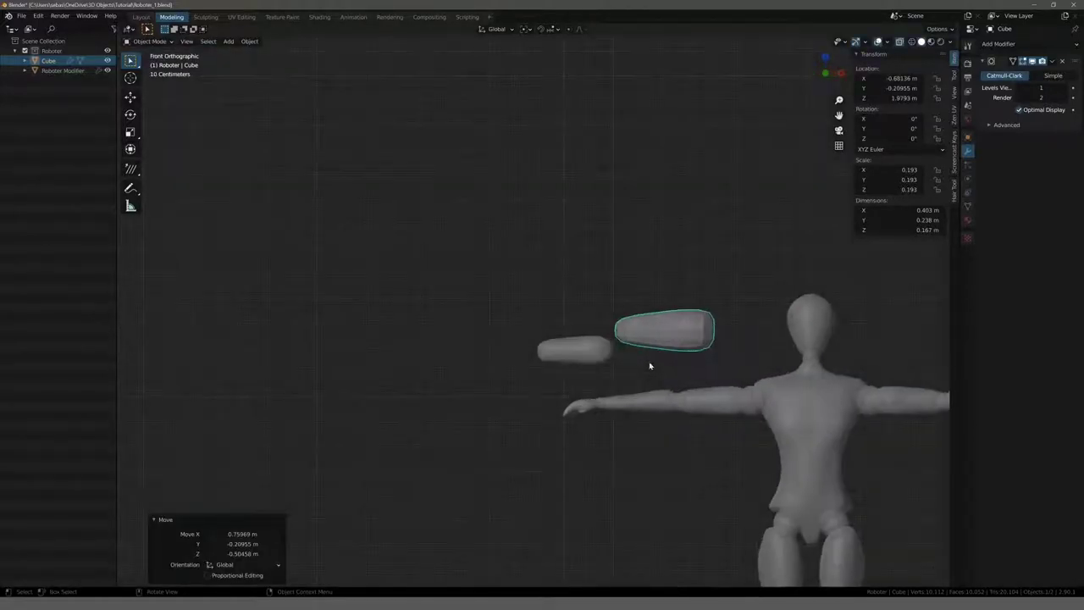
pyautogui.keyDown('shift'); pyautogui.moveTo(649, 363); pyautogui.dragTo(542, 274, button='middle'); pyautogui.keyUp('shift')
pyautogui.scroll(5, 550, 285)
pyautogui.press('s')
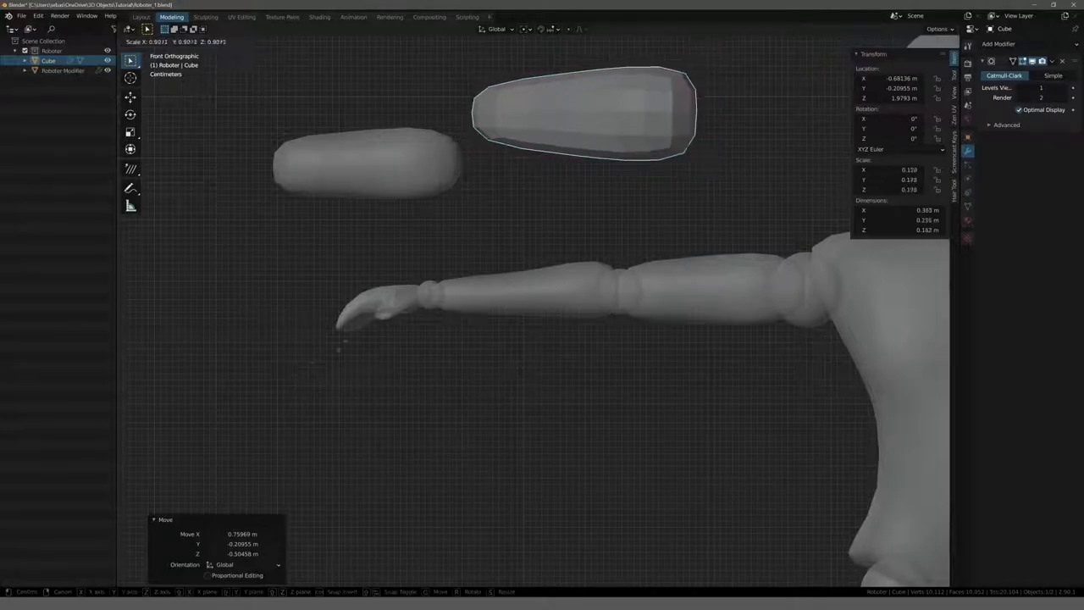
pyautogui.click(430, 307)
pyautogui.press('g')
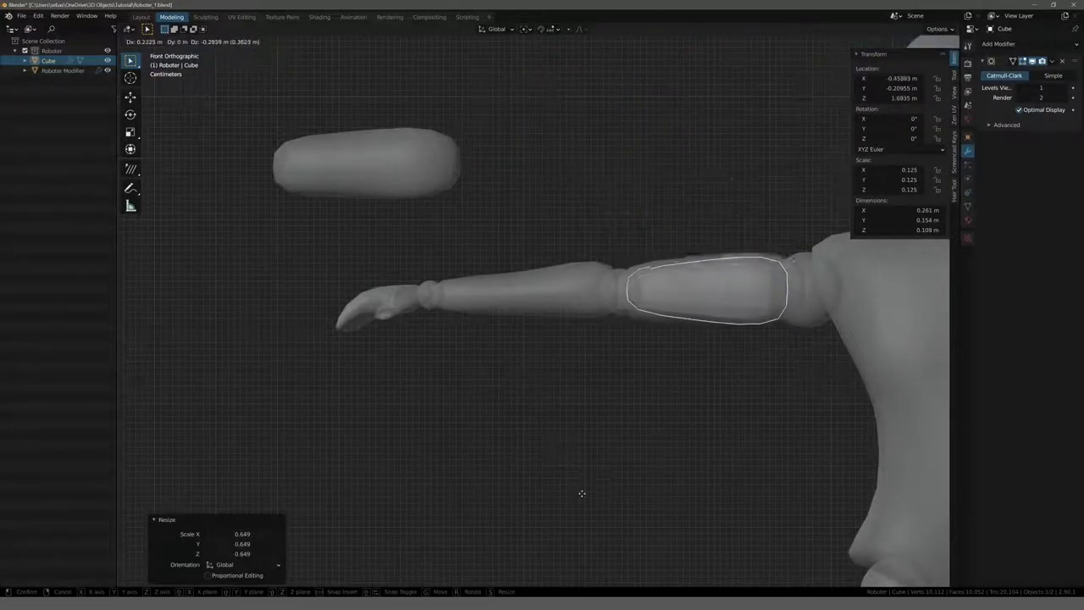
pyautogui.click(545, 345)
pyautogui.press('Tab')
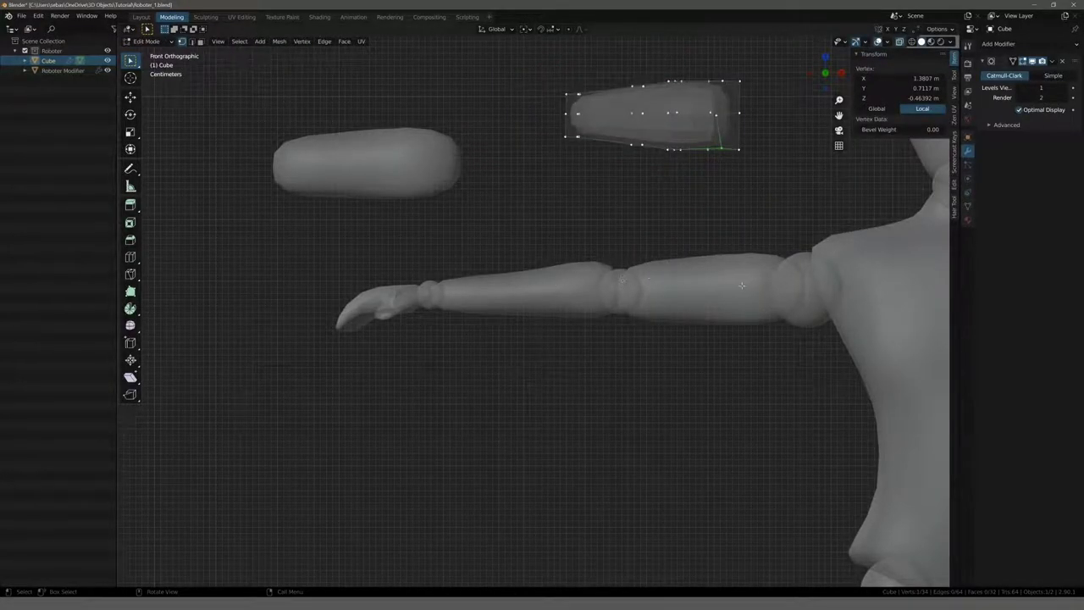
# Step: Switch from the Cube to the Roboter mannequin body and enter its Edit Mode
pyautogui.press('Tab')
pyautogui.click(726, 290)
pyautogui.press('Tab')
pyautogui.scroll(-5, 726, 290)
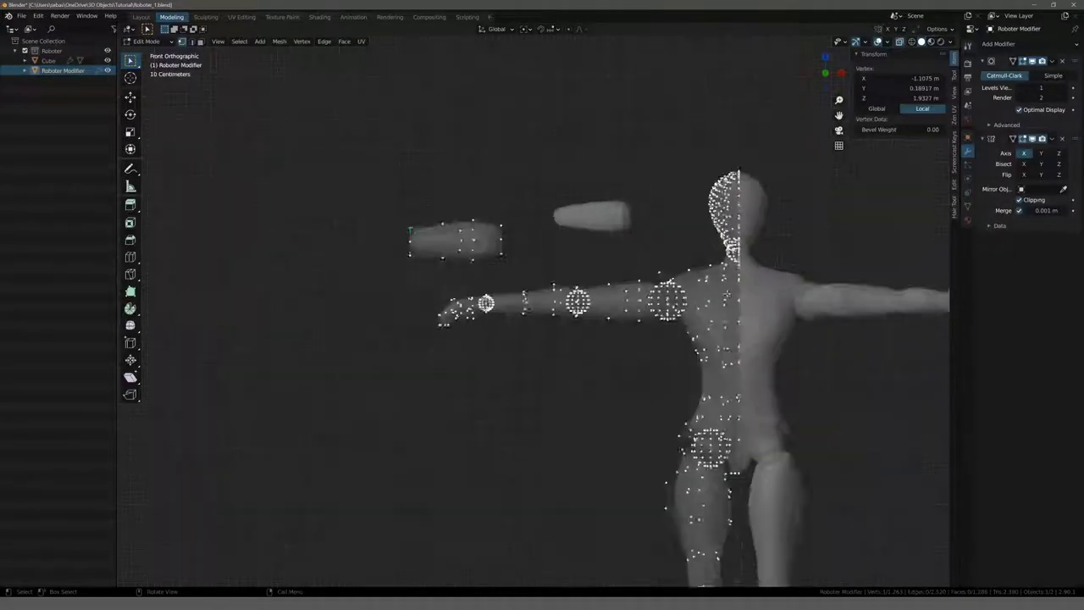
pyautogui.scroll(2, 618, 364)
# Step: Select the linked upper-arm segment and try moving it, cancelling so its shape stays unchanged
pyautogui.press('l')
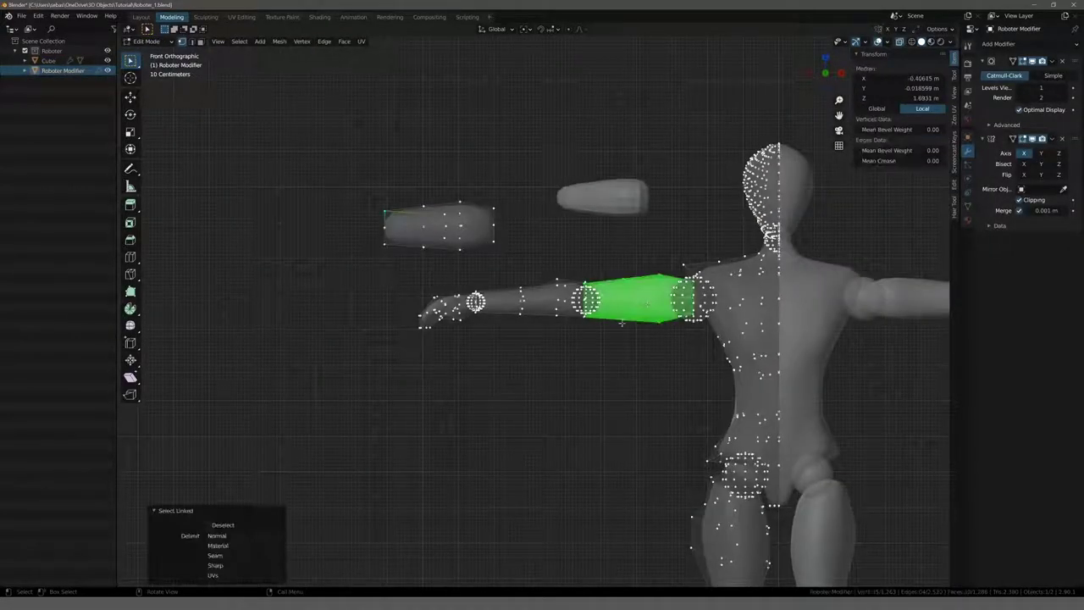
pyautogui.press('g')
pyautogui.press('Escape')
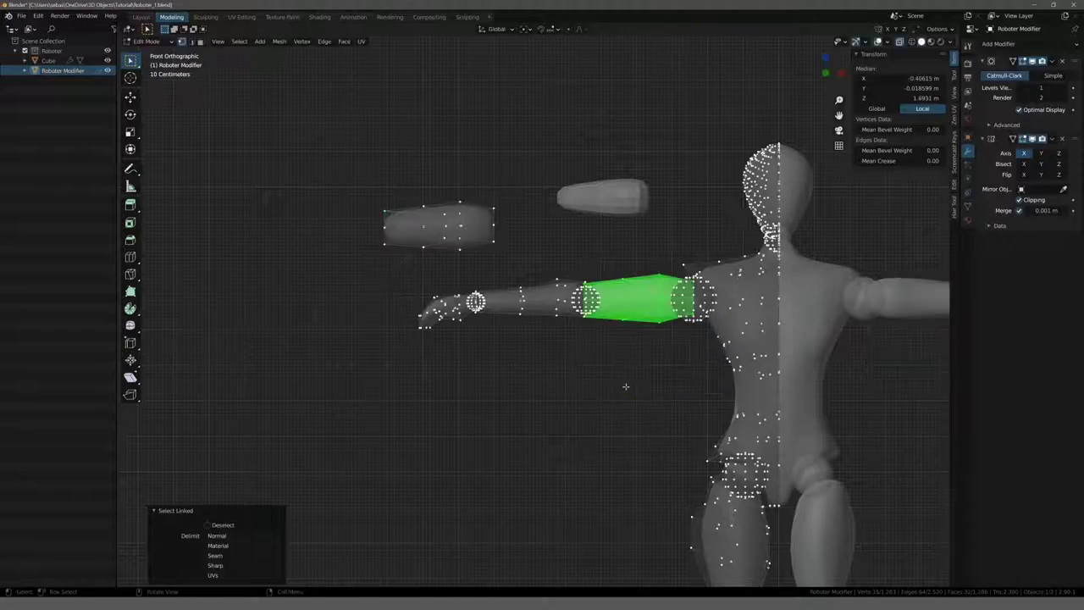
pyautogui.click(625, 382)
pyautogui.press('l')
pyautogui.press('g')
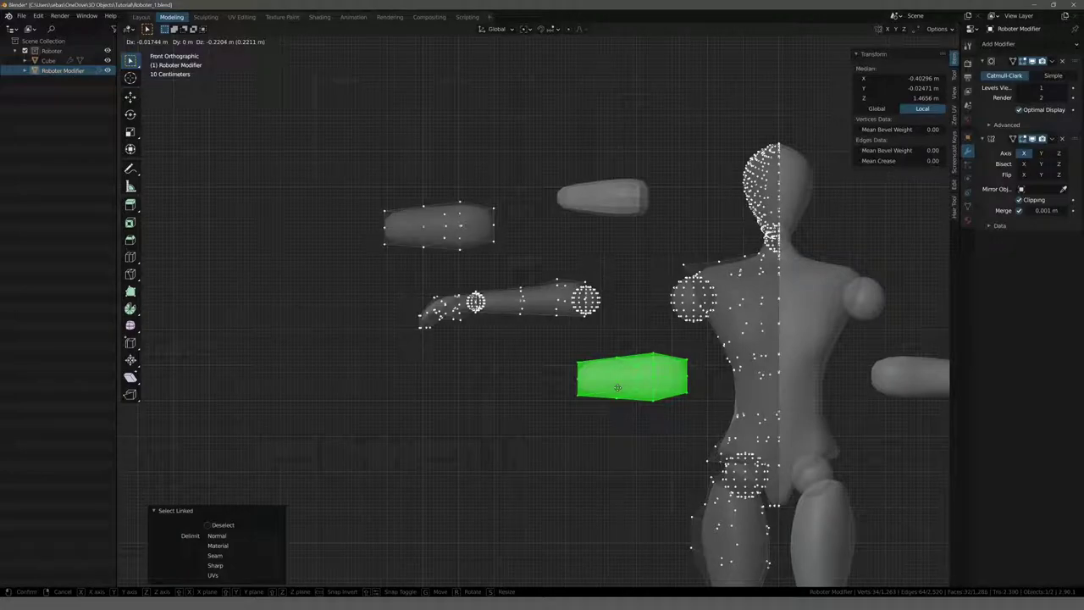
pyautogui.press('Escape')
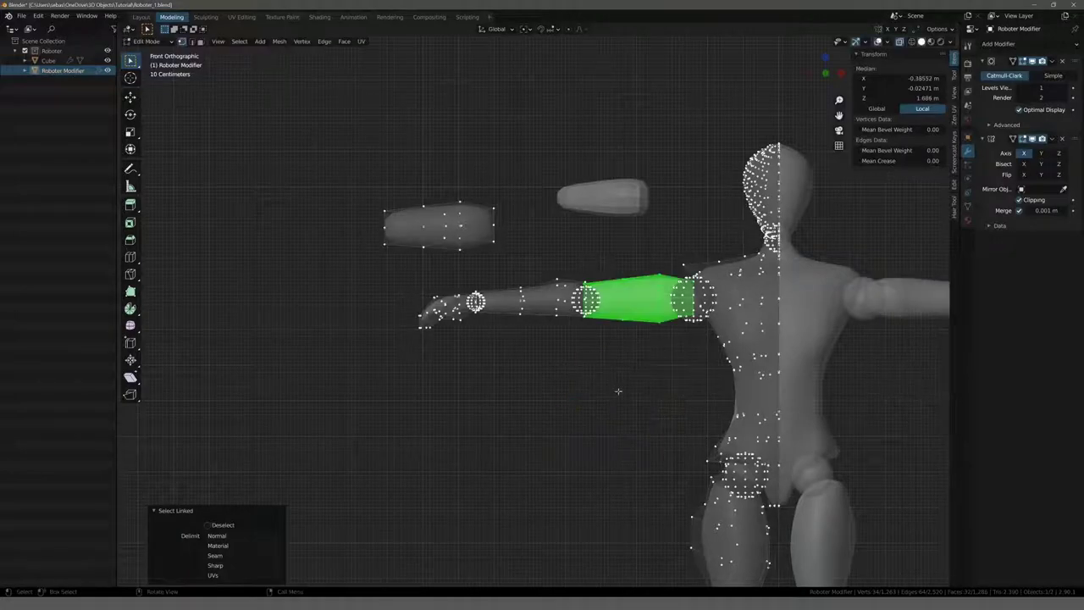
pyautogui.moveTo(643, 260); pyautogui.dragTo(610, 245, button='middle')
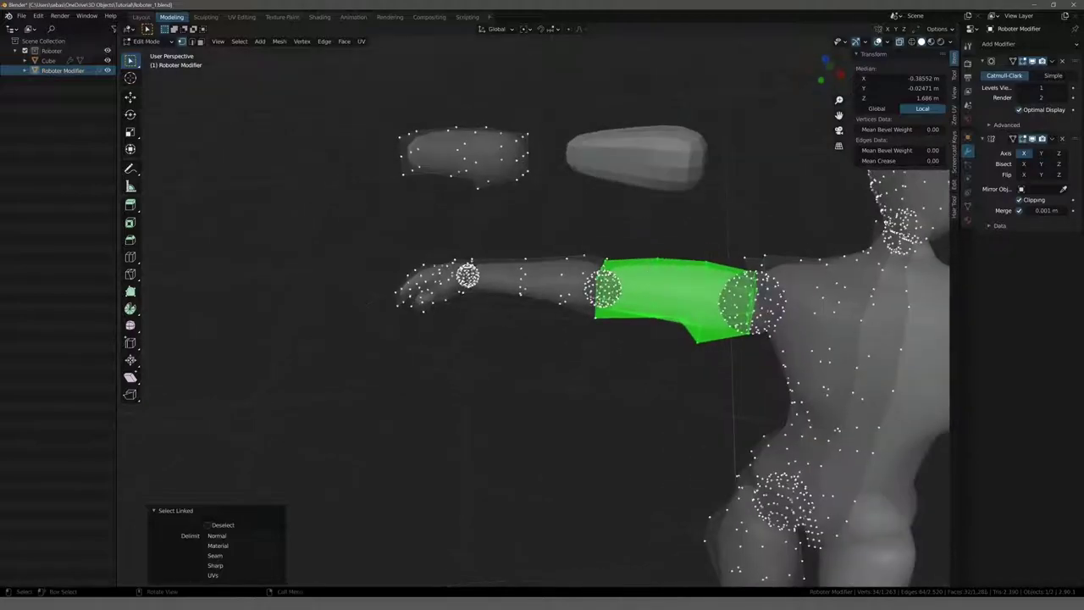
pyautogui.moveTo(733, 296); pyautogui.dragTo(647, 274, button='middle')
# Step: Pick a different Transform Pivot Point and test-rotate the upper arm, then cancel the rotation
pyautogui.press('KP_1')
pyautogui.scroll(2, 652, 271)
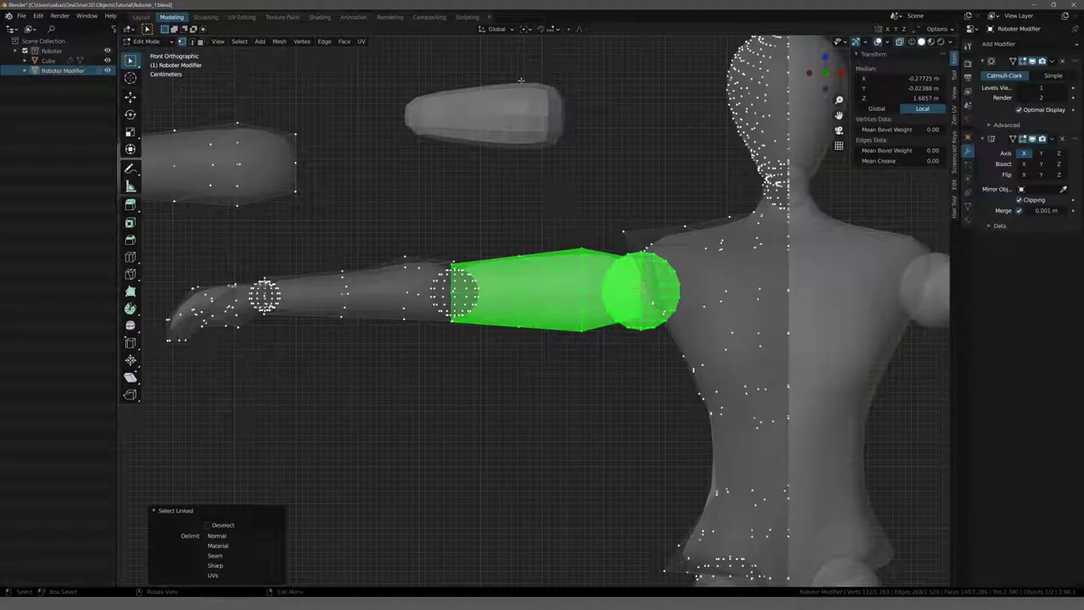
pyautogui.click(529, 32)
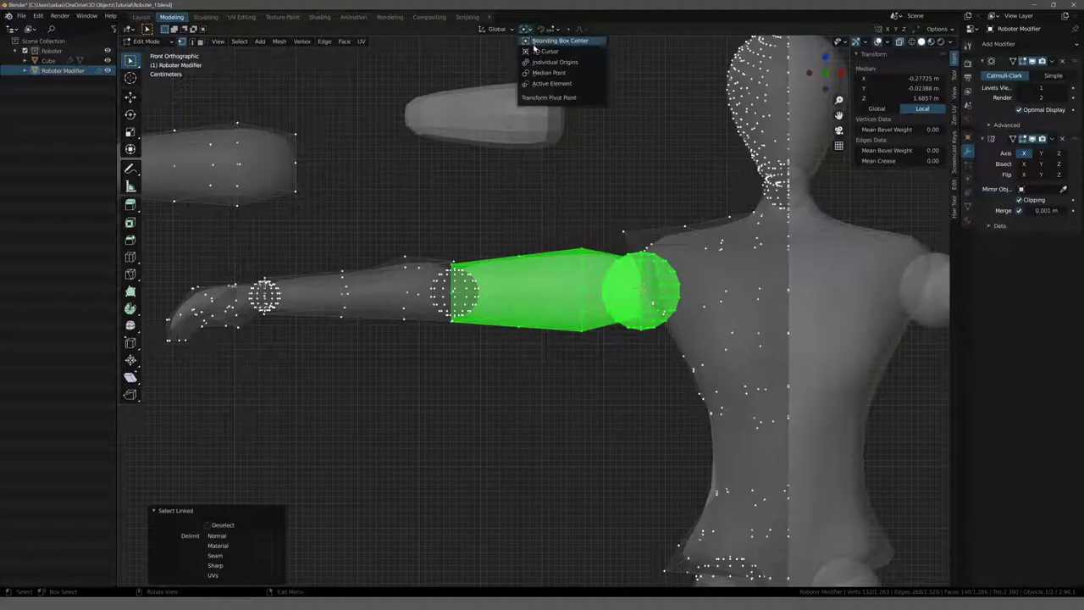
pyautogui.click(529, 62)
pyautogui.press('r')
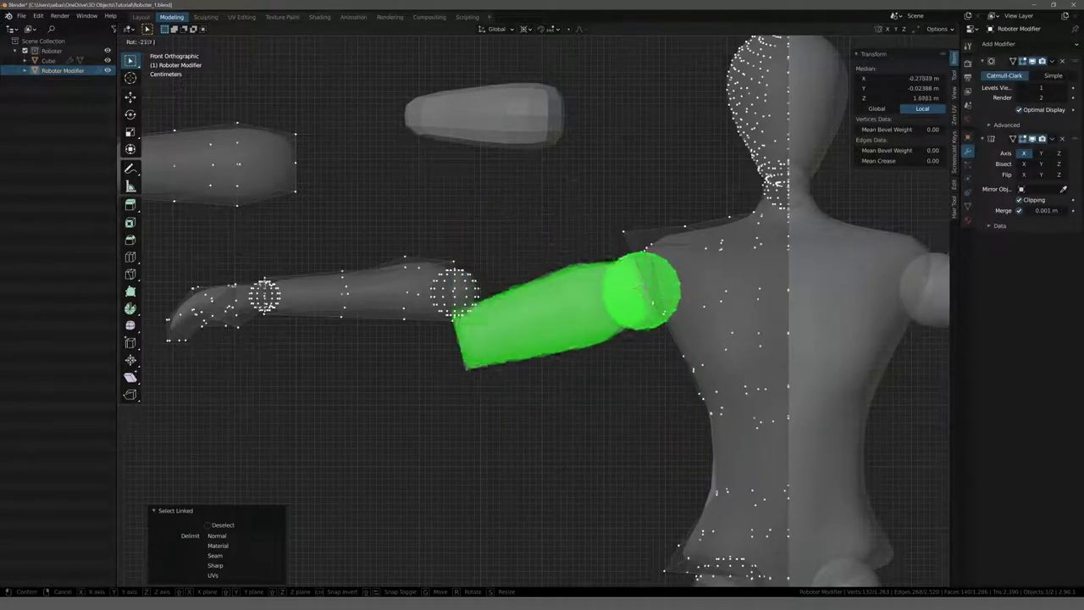
pyautogui.press('Escape')
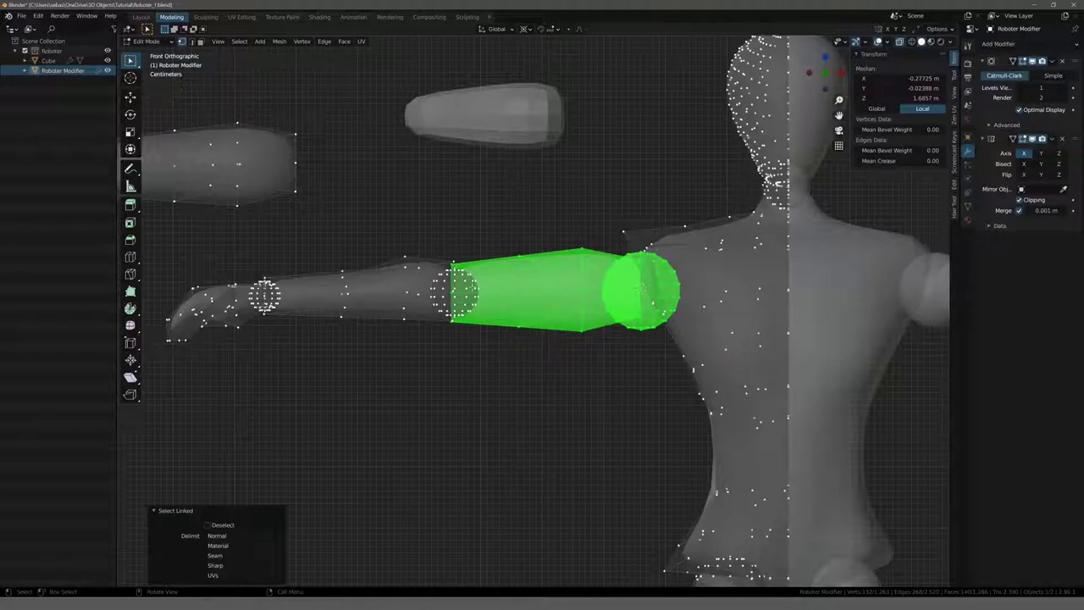
# Step: Add the forearm and hand to the selection, rotate the arms -81° to the sides, then return to Object Mode
pyautogui.hotkey('alt', 'a')
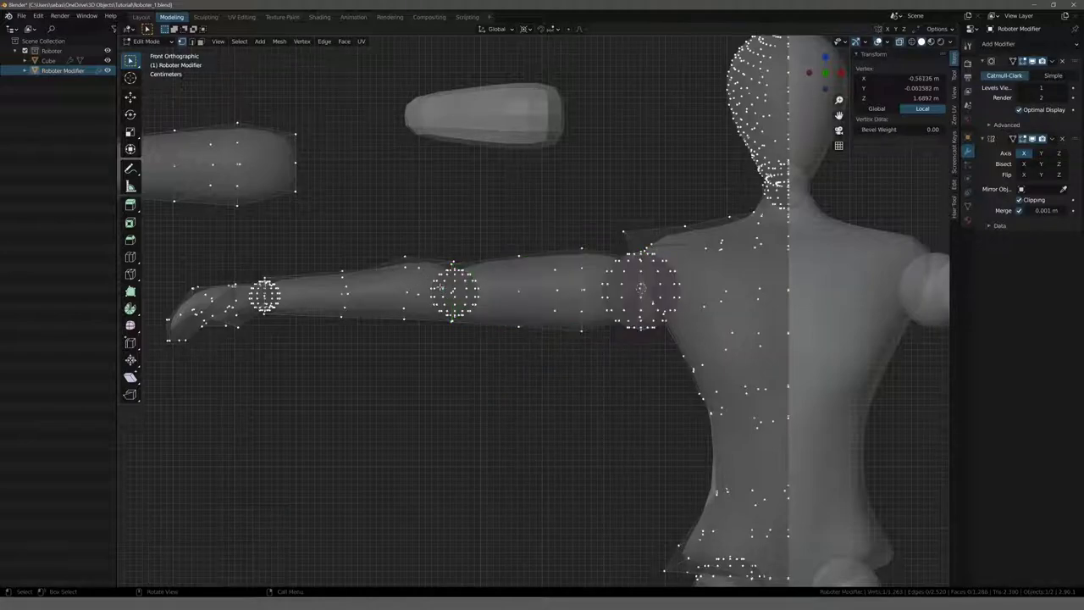
pyautogui.press('l')
pyautogui.press('l')
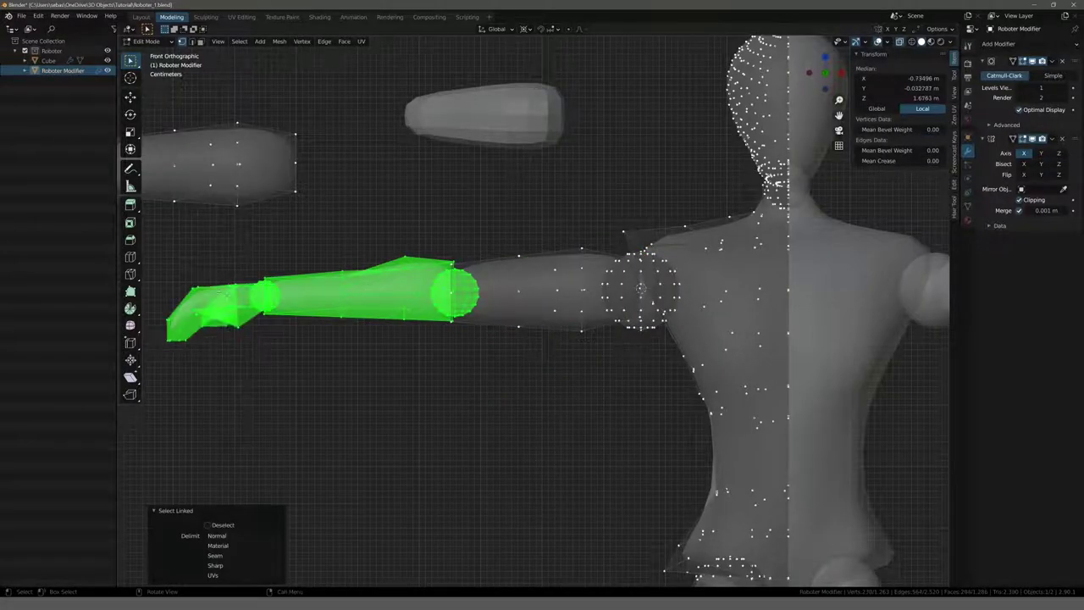
pyautogui.press('l')
pyautogui.press('l')
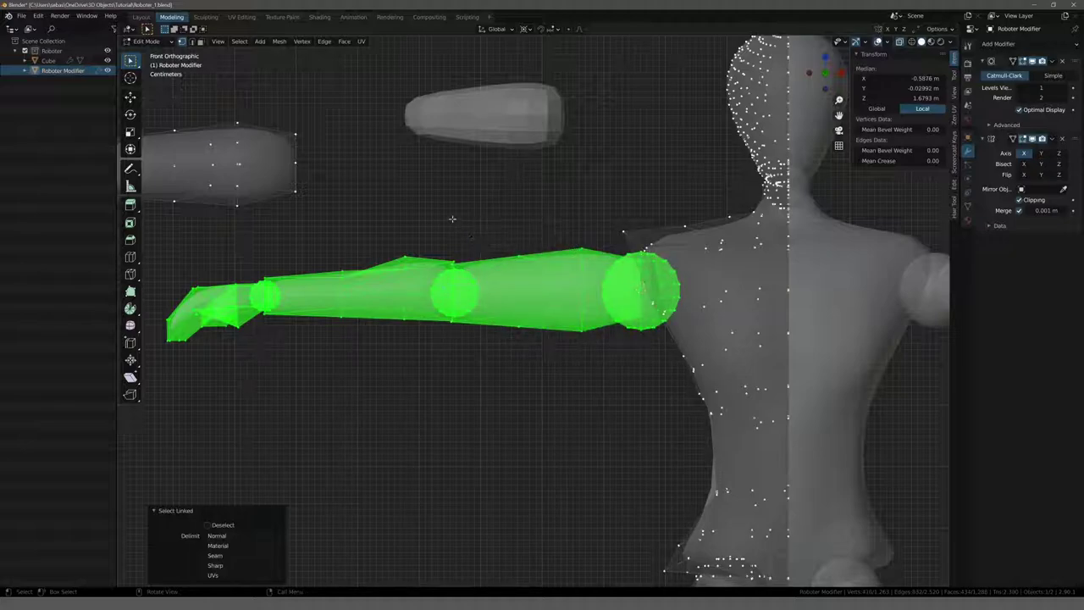
pyautogui.press('r')
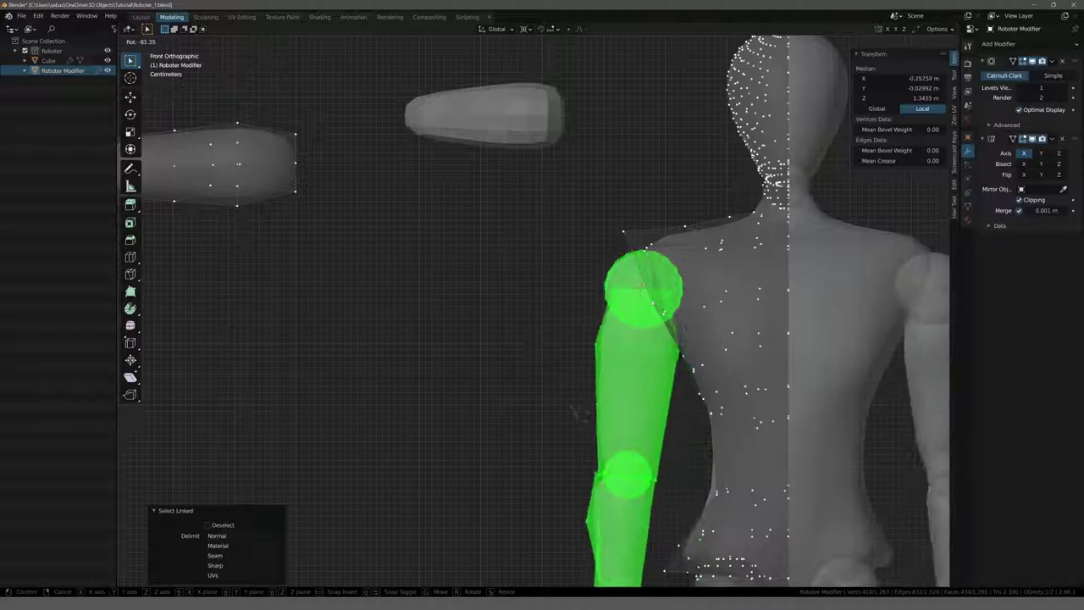
pyautogui.click(576, 411)
pyautogui.scroll(-3, 508, 386)
pyautogui.moveTo(508, 386)
pyautogui.mouseDown(button='middle')
pyautogui.moveTo(411, 392)
pyautogui.moveTo(619, 379)
pyautogui.moveTo(494, 380)
pyautogui.moveTo(513, 390)
pyautogui.mouseUp(button='middle')
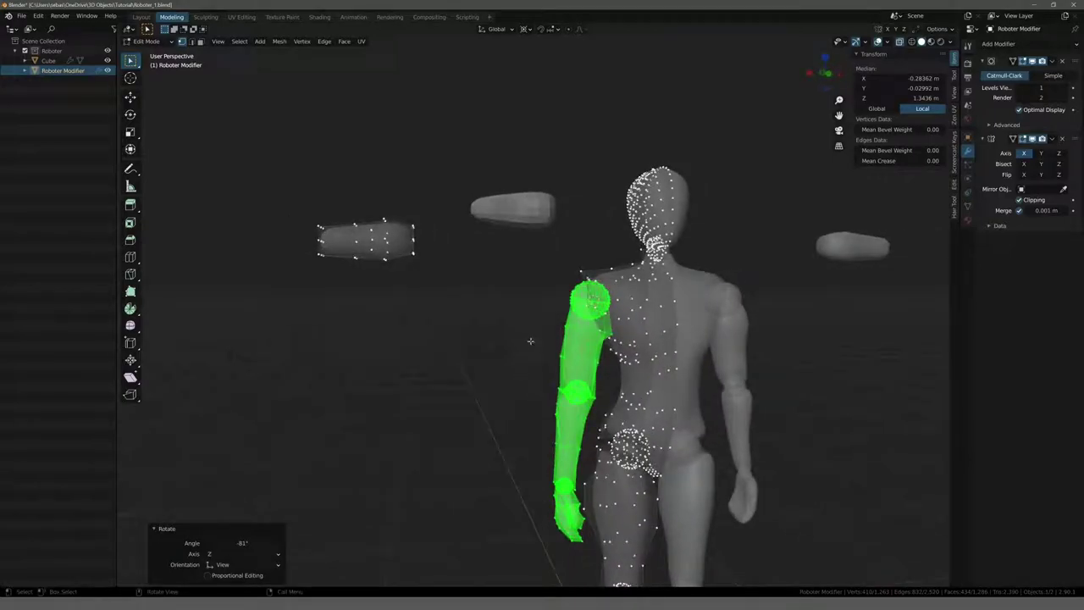
pyautogui.press('Tab')
pyautogui.moveTo(499, 351)
pyautogui.mouseDown(button='middle')
pyautogui.moveTo(551, 338)
pyautogui.moveTo(450, 332)
pyautogui.mouseUp(button='middle')
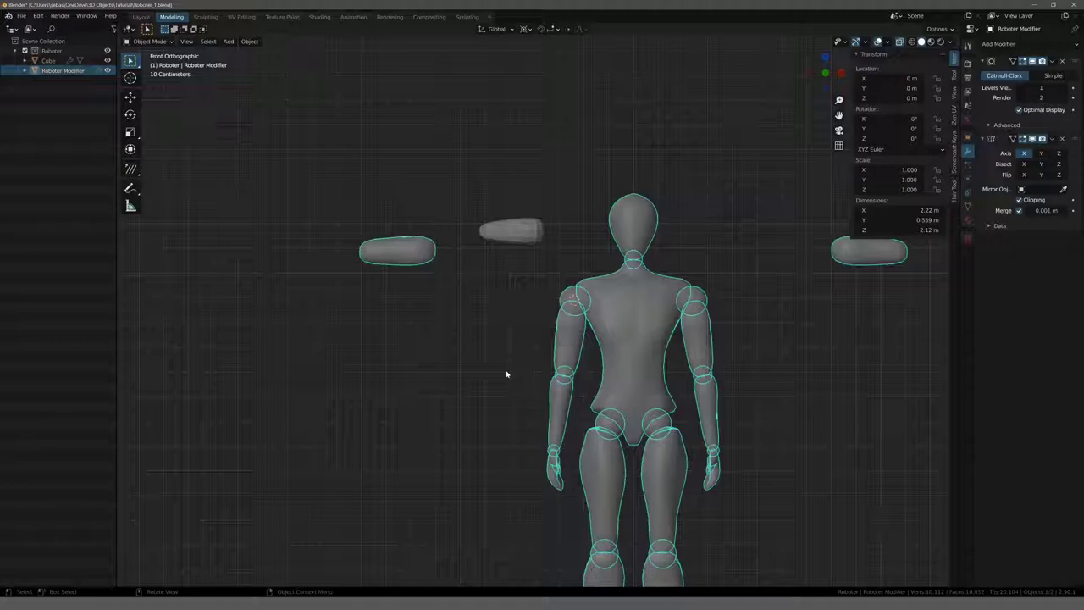
# Step: Frame the robot's head in front view and, in Edit Mode, select its left half as linked geometry
pyautogui.moveTo(490, 371)
pyautogui.mouseDown(button='middle')
pyautogui.moveTo(406, 392)
pyautogui.moveTo(414, 382)
pyautogui.moveTo(506, 377)
pyautogui.mouseUp(button='middle')
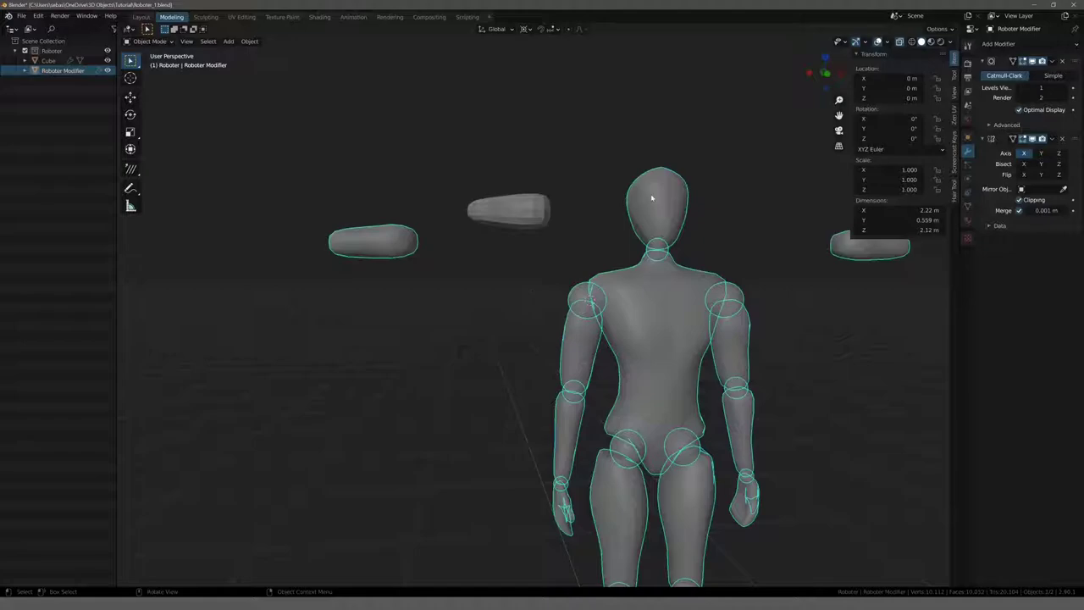
pyautogui.moveTo(608, 213)
pyautogui.mouseDown(button='middle')
pyautogui.moveTo(523, 240)
pyautogui.moveTo(516, 232)
pyautogui.moveTo(576, 244)
pyautogui.mouseUp(button='middle')
pyautogui.press('KP_5')
pyautogui.press('KP_1')
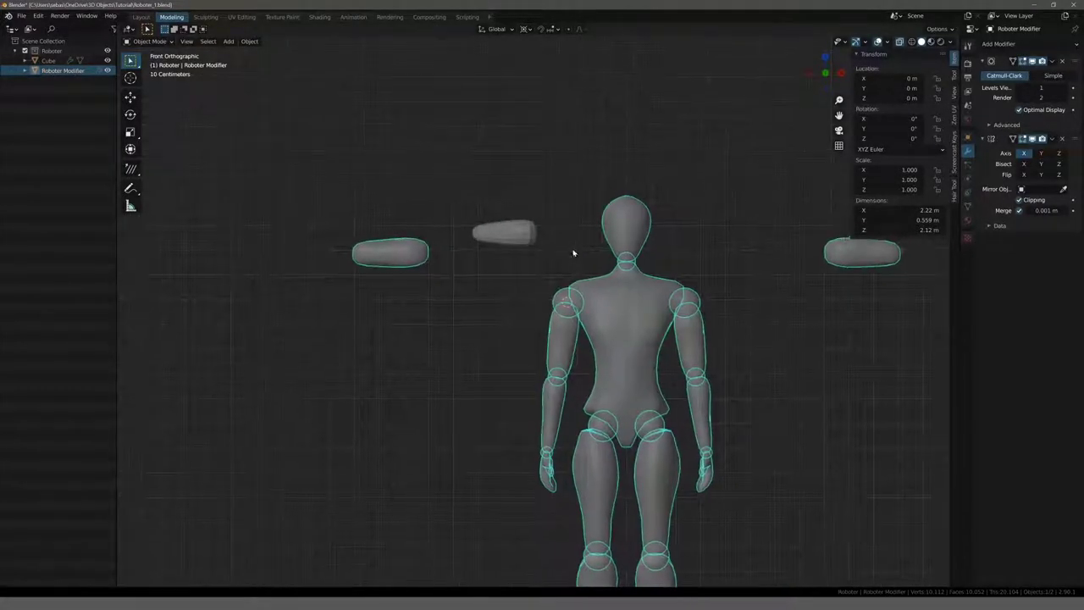
pyautogui.scroll(2, 549, 284)
pyautogui.scroll(2, 553, 285)
pyautogui.keyDown('shift'); pyautogui.moveTo(553, 285); pyautogui.dragTo(520, 311, button='middle'); pyautogui.keyUp('shift')
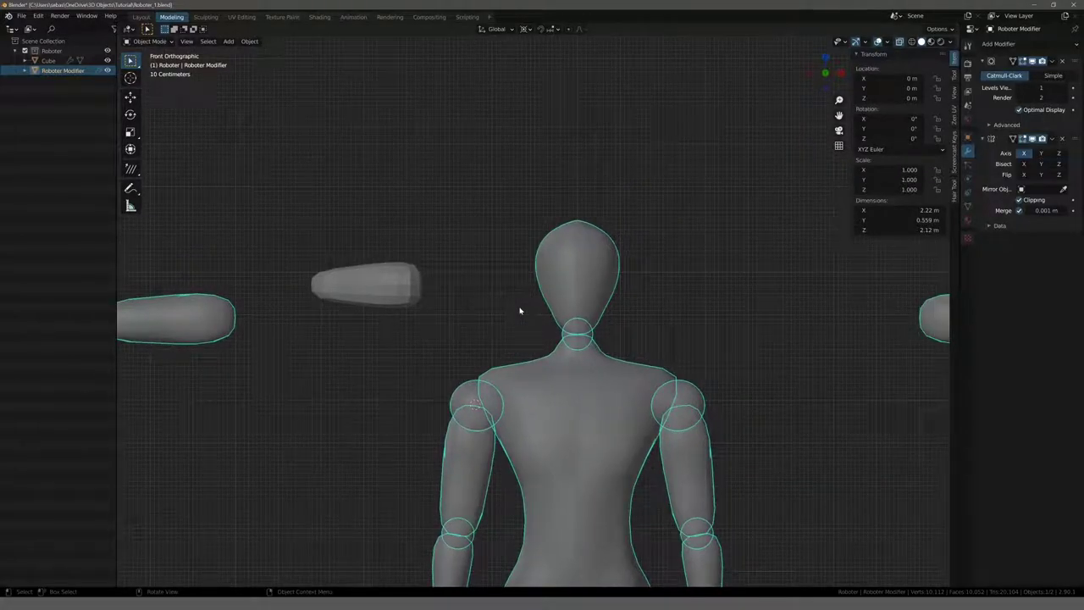
pyautogui.press('Tab')
pyautogui.press('l')
pyautogui.moveTo(565, 238)
pyautogui.mouseDown(button='middle')
pyautogui.moveTo(474, 223)
pyautogui.moveTo(504, 205)
pyautogui.moveTo(476, 224)
pyautogui.mouseUp(button='middle')
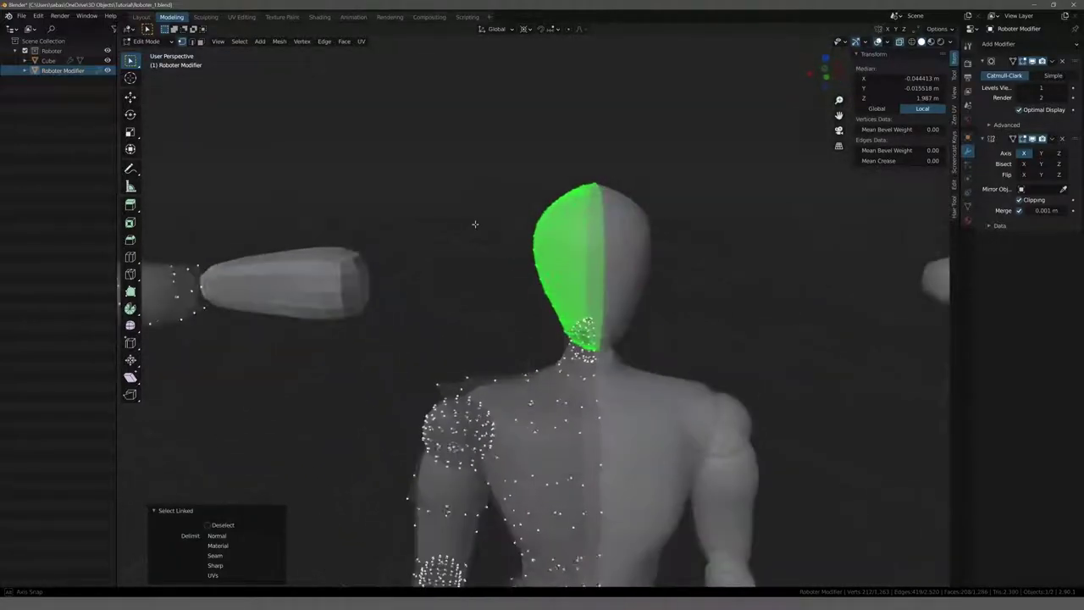
# Step: Deselect the head mesh and turn on Proportional Editing
pyautogui.scroll(-3, 471, 232)
pyautogui.scroll(4, 522, 254)
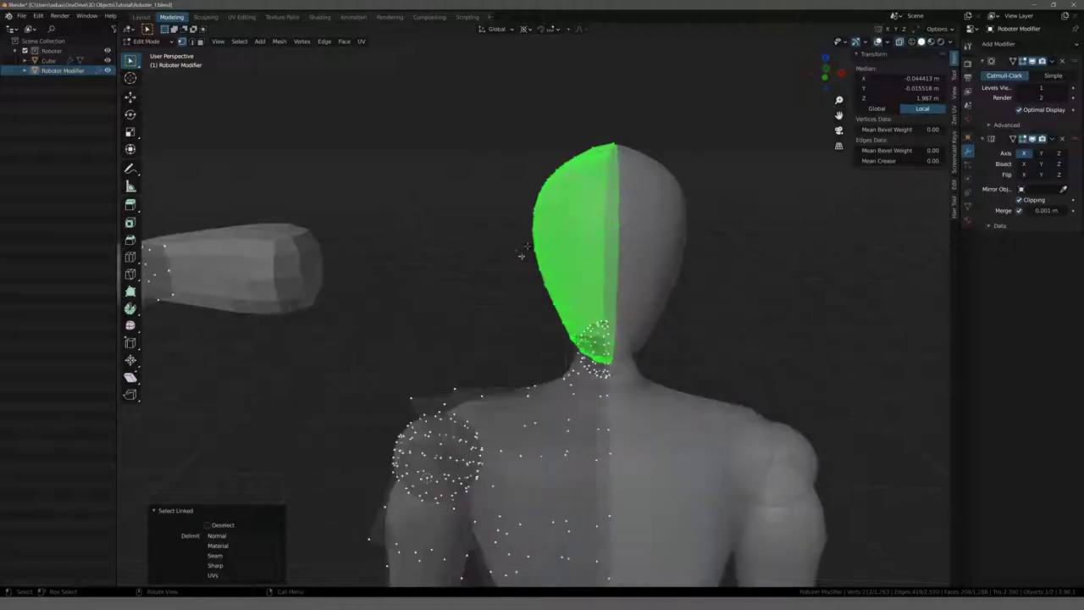
pyautogui.hotkey('alt', 'a')
pyautogui.hotkey('ctrl', 'z')
pyautogui.keyDown('shift'); pyautogui.moveTo(465, 141); pyautogui.dragTo(465, 260, button='middle'); pyautogui.keyUp('shift')
pyautogui.hotkey('alt', 'a')
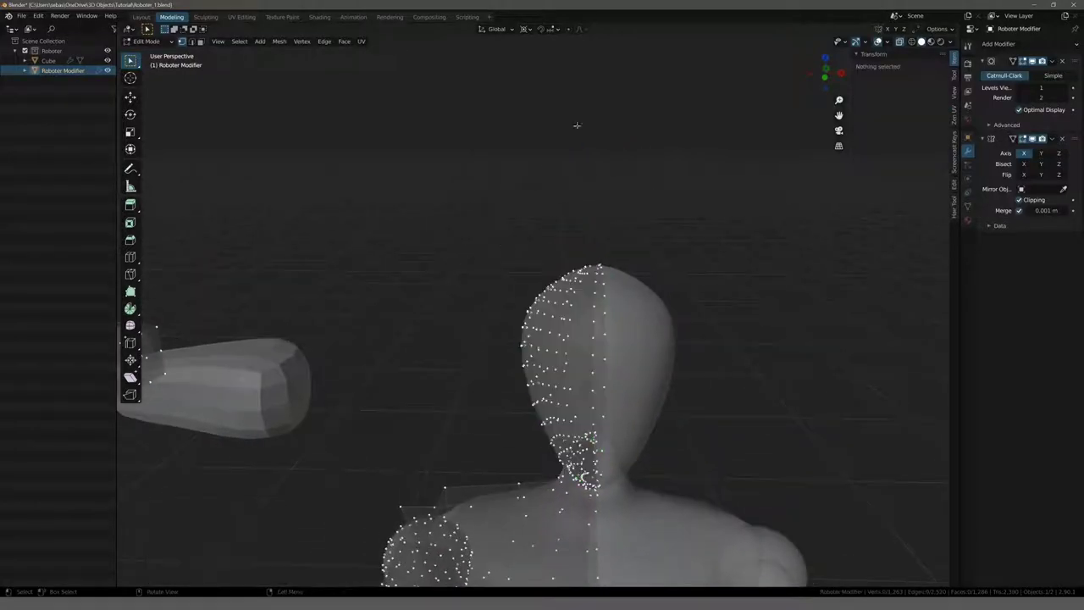
pyautogui.click(568, 31)
# Step: Select a side-of-head vertex, change the pivot point, and trial proportional moves with varying falloff, cancelling them
pyautogui.click(485, 278)
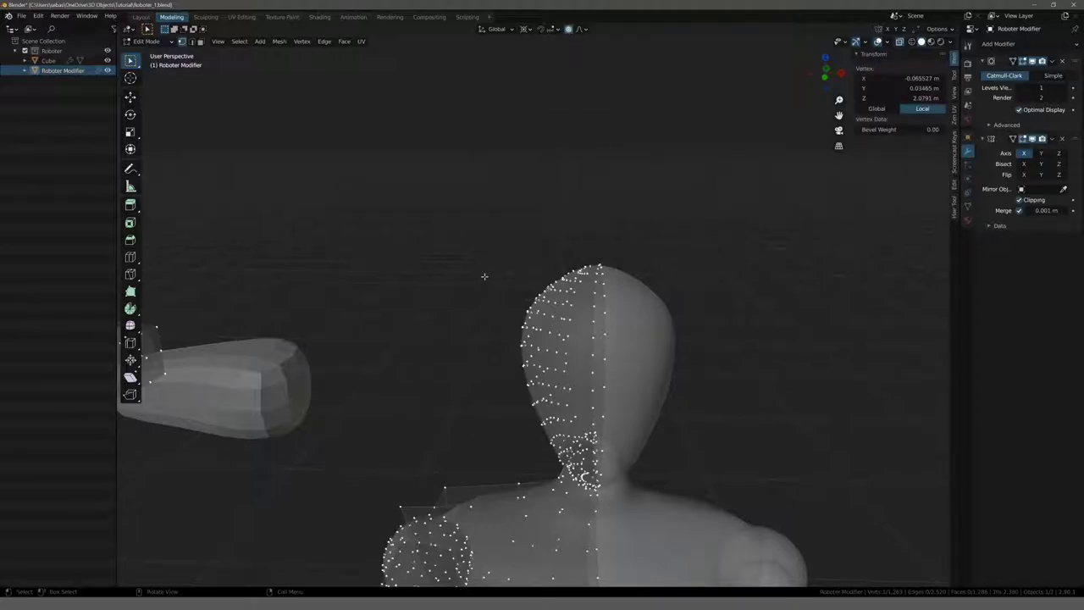
pyautogui.press('g')
pyautogui.rightClick(485, 277)
pyautogui.click(528, 34)
pyautogui.click(542, 63)
pyautogui.press('g')
pyautogui.scroll(6, 489, 287)
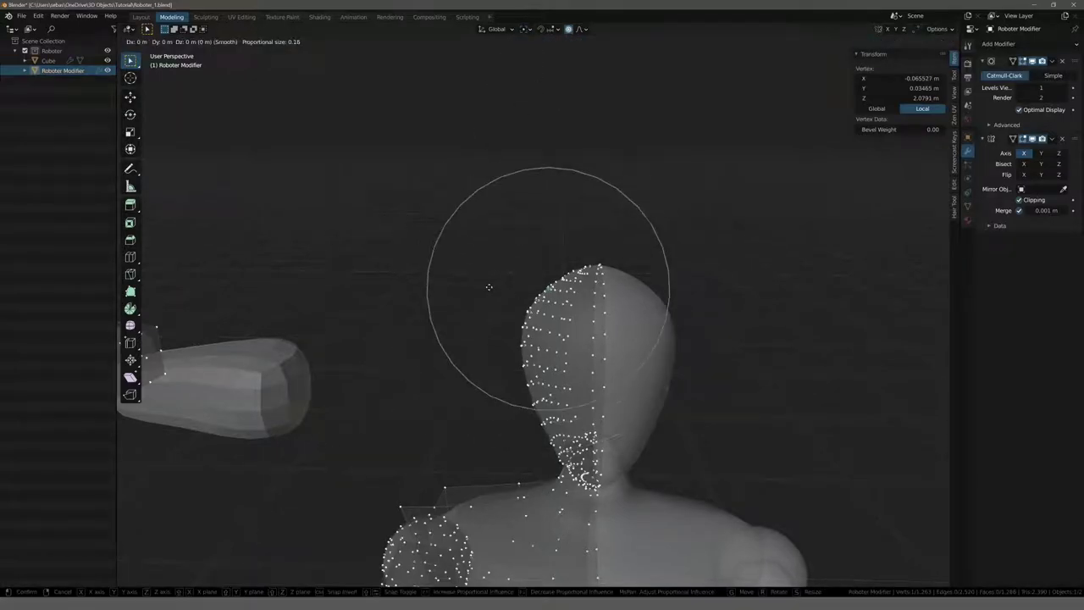
pyautogui.scroll(4, 488, 288)
pyautogui.scroll(2, 488, 287)
pyautogui.scroll(-9, 486, 287)
pyautogui.scroll(-7, 486, 286)
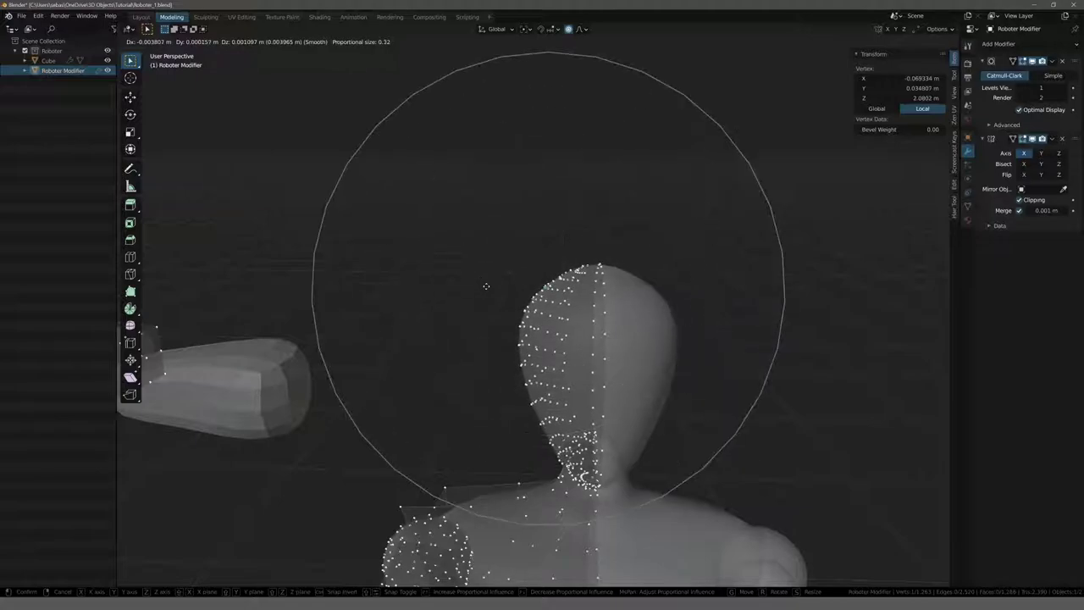
pyautogui.scroll(2, 486, 286)
pyautogui.scroll(1, 486, 286)
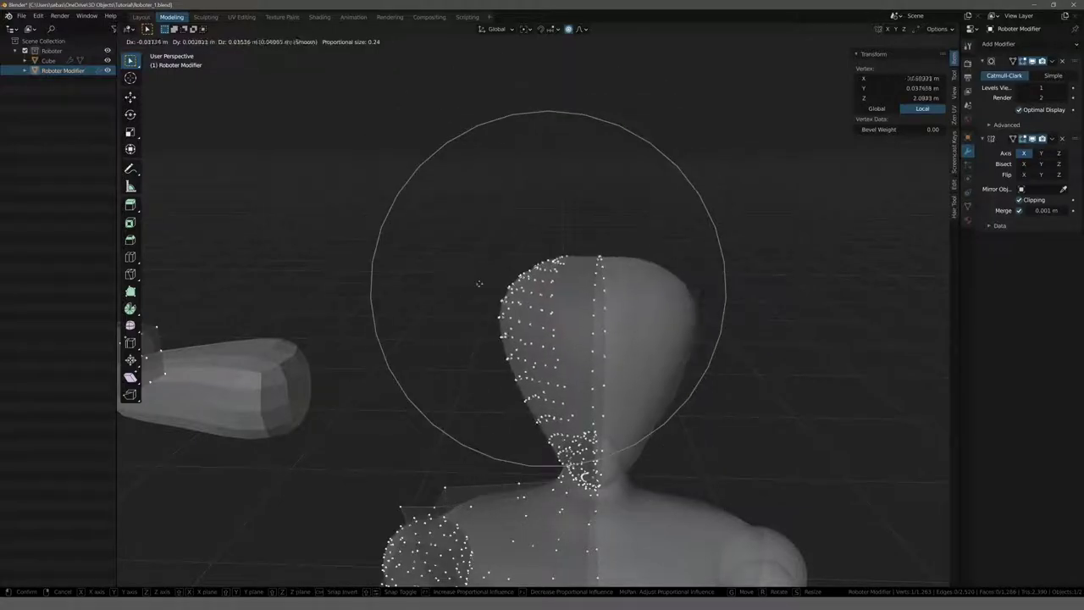
pyautogui.press('Escape')
# Step: Reshape the head with two smooth proportional vertex moves using an adjusted falloff radius
pyautogui.press('g')
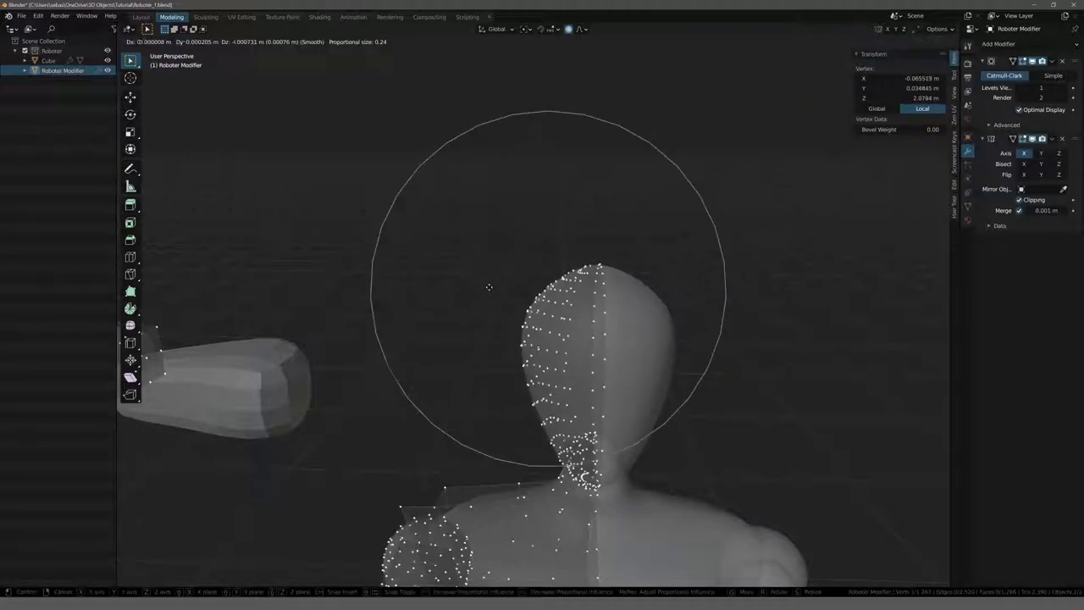
pyautogui.scroll(5, 486, 285)
pyautogui.scroll(-7, 489, 287)
pyautogui.scroll(-12, 488, 287)
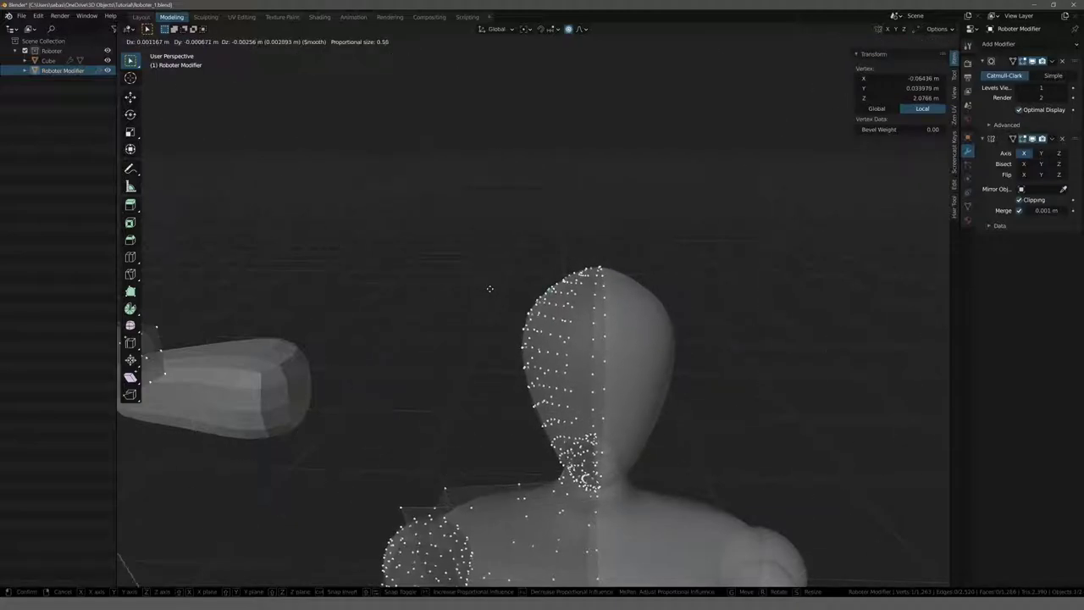
pyautogui.scroll(-4, 490, 289)
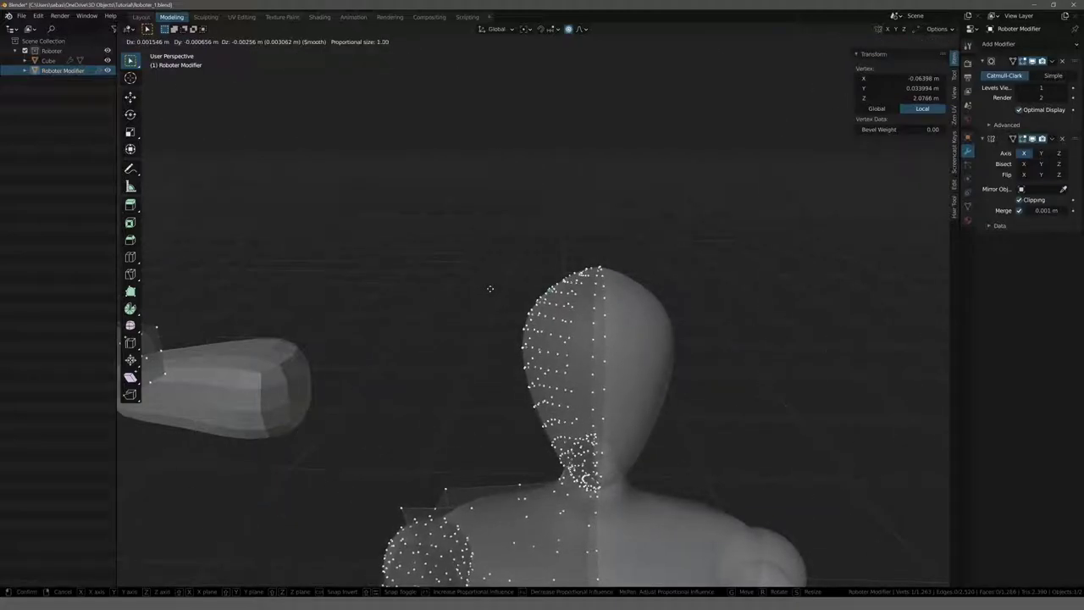
pyautogui.scroll(9, 490, 289)
pyautogui.scroll(7, 490, 289)
pyautogui.scroll(7, 491, 288)
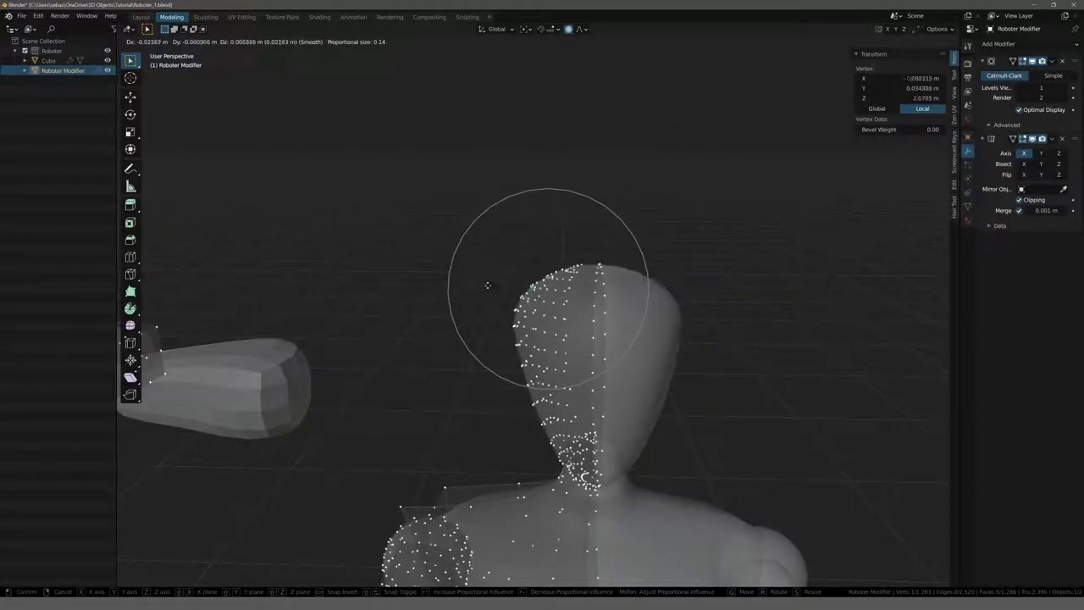
pyautogui.click(482, 283)
pyautogui.moveTo(483, 283)
pyautogui.mouseDown(button='middle')
pyautogui.moveTo(477, 302)
pyautogui.moveTo(531, 368)
pyautogui.moveTo(460, 358)
pyautogui.moveTo(437, 327)
pyautogui.mouseUp(button='middle')
pyautogui.press('g')
pyautogui.click(420, 378)
# Step: Return to Object Mode and frame the whole Roboter from the front orthographic view
pyautogui.scroll(-5, 436, 327)
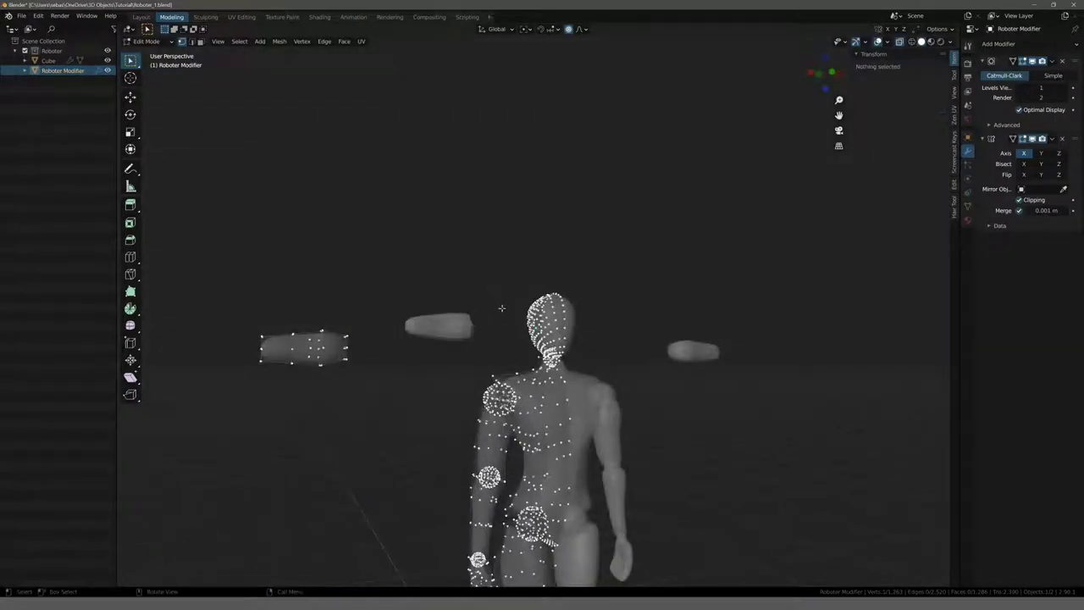
pyautogui.press('Tab')
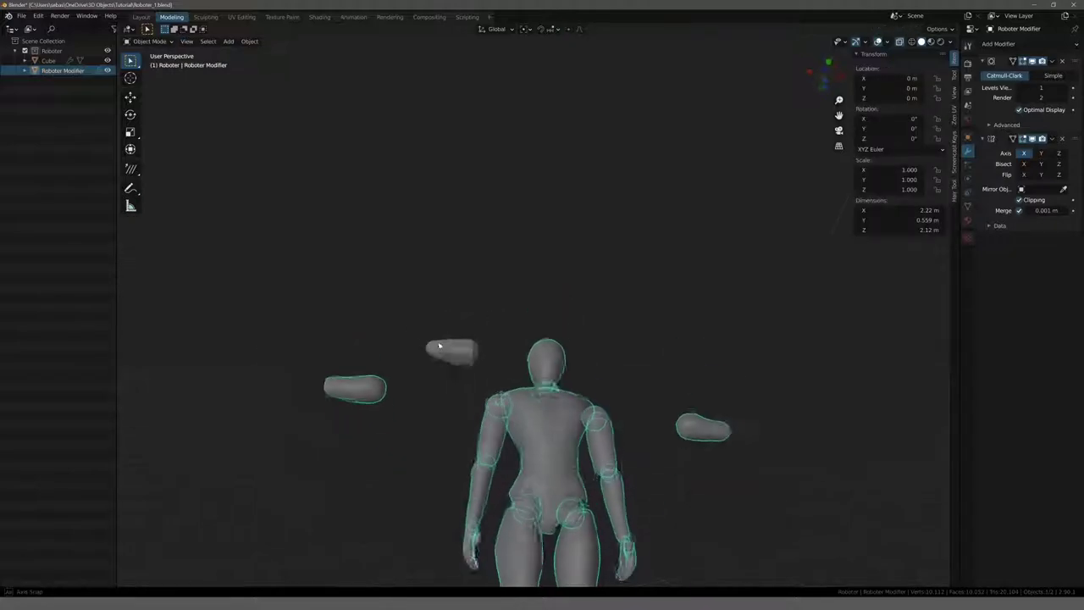
pyautogui.keyDown('alt'); pyautogui.moveTo(466, 387); pyautogui.dragTo(441, 380, button='middle'); pyautogui.keyUp('alt')
pyautogui.scroll(1, 437, 262)
pyautogui.keyDown('shift'); pyautogui.moveTo(419, 460); pyautogui.dragTo(439, 263, button='middle'); pyautogui.keyUp('shift')
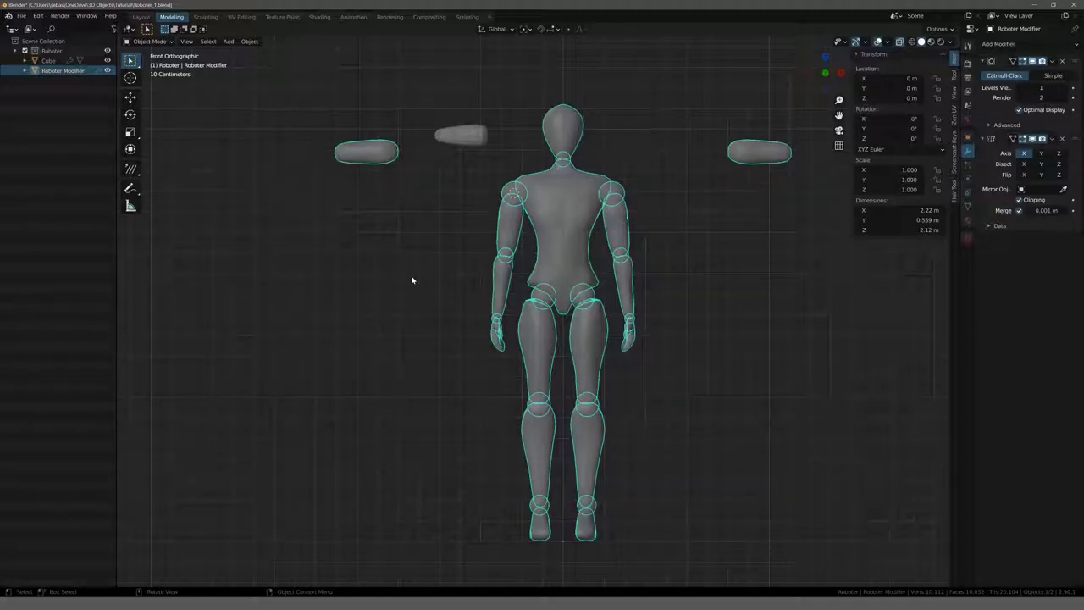
pyautogui.moveTo(429, 237)
pyautogui.mouseDown(button='middle')
pyautogui.moveTo(382, 266)
pyautogui.moveTo(395, 275)
pyautogui.mouseUp(button='middle')
pyautogui.scroll(-3, 395, 274)
pyautogui.click(406, 278)
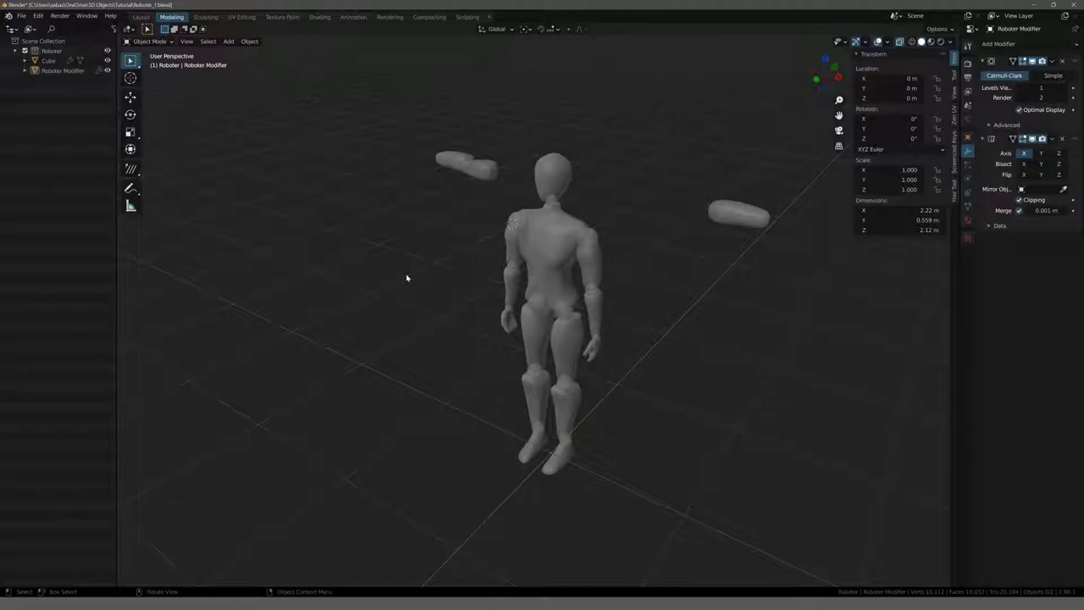
pyautogui.press('KP_1')
pyautogui.scroll(3, 468, 278)
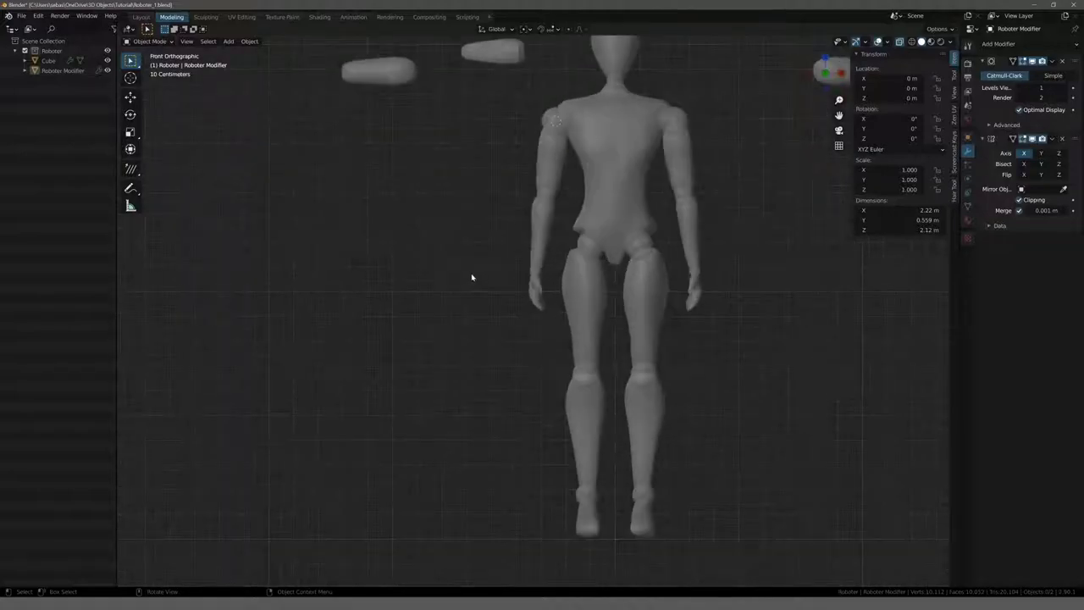
pyautogui.scroll(-3, 472, 277)
pyautogui.scroll(2, 486, 278)
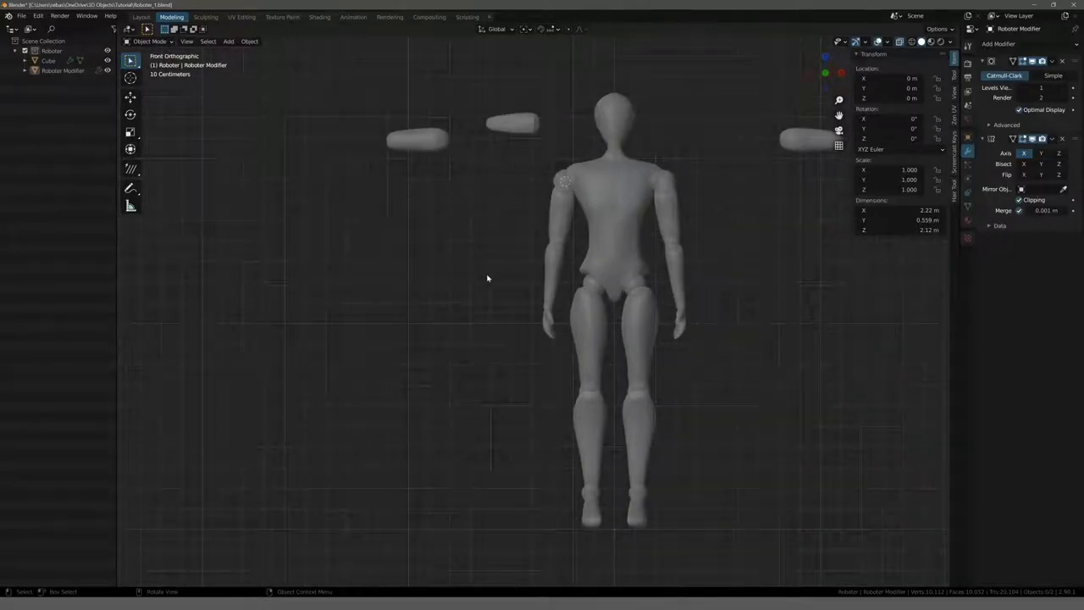
pyautogui.scroll(1, 508, 277)
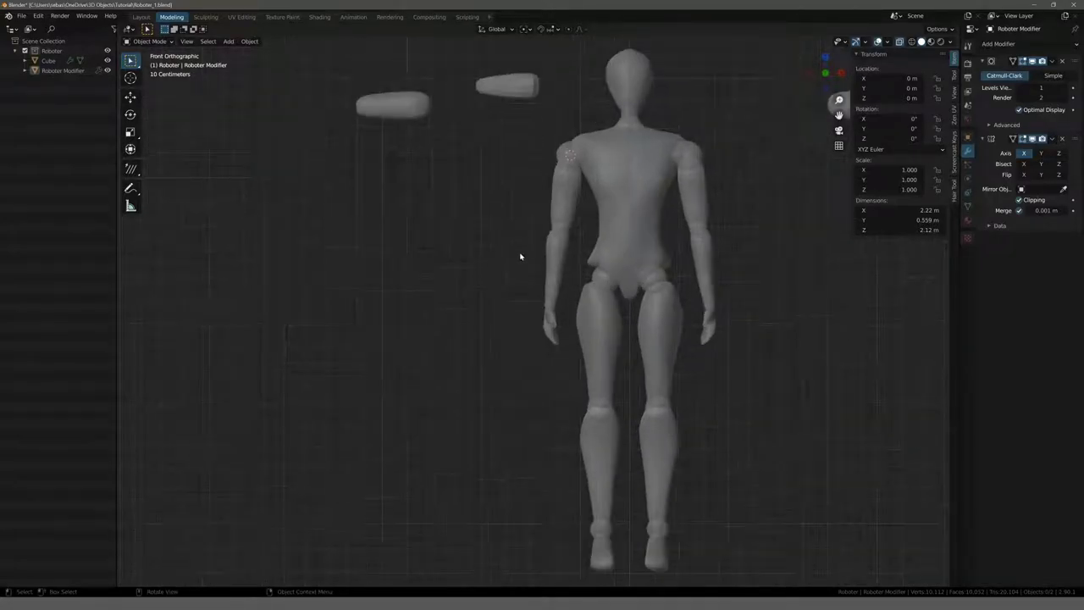
pyautogui.press('a')
pyautogui.scroll(-1, 458, 251)
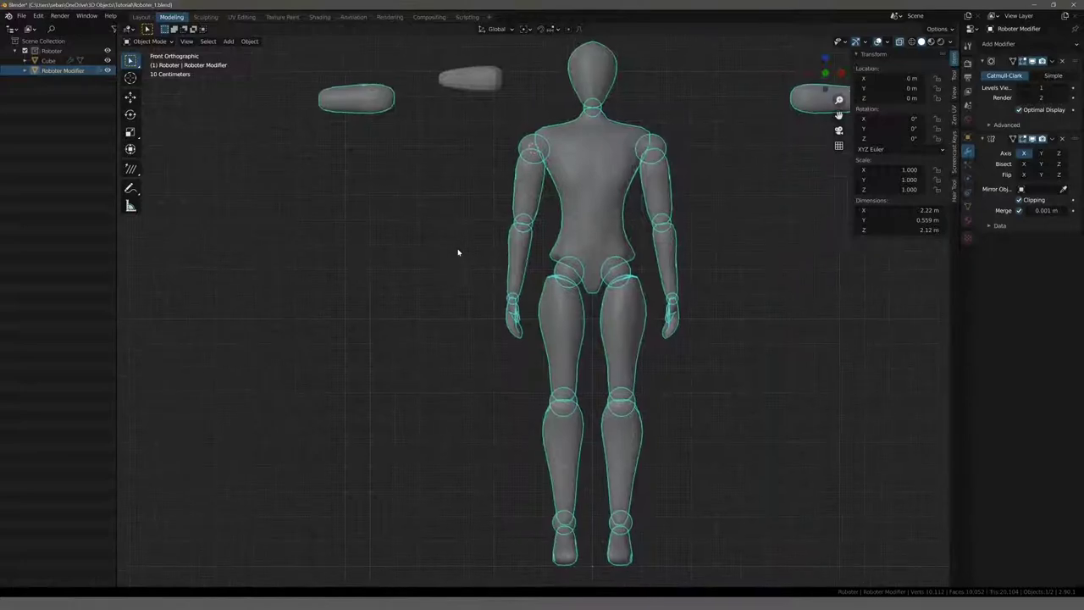
pyautogui.scroll(-1, 457, 251)
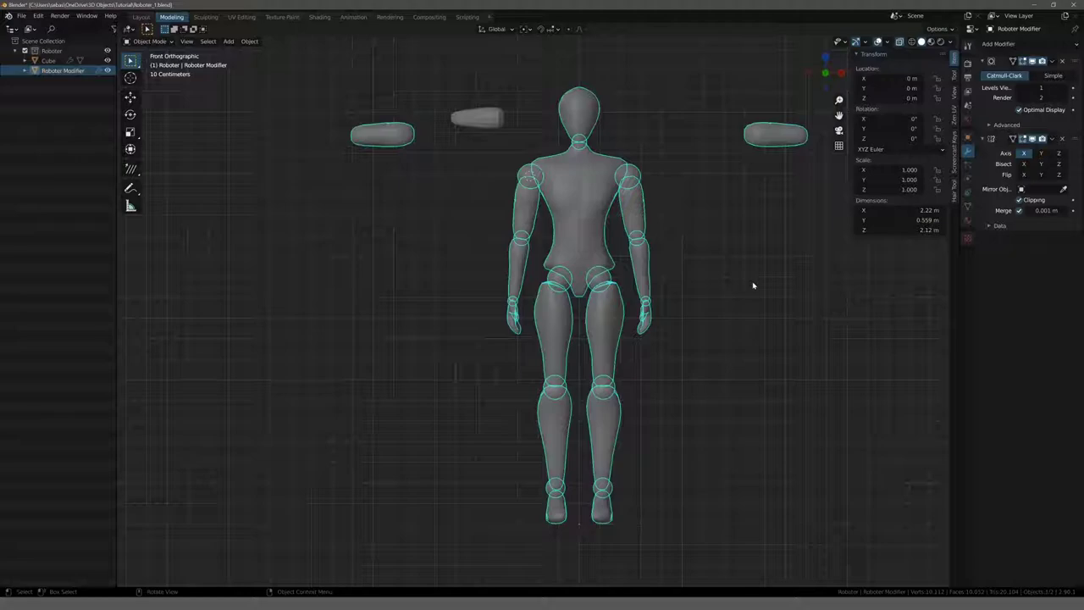
# Step: Enter Edit Mode on the Roboter and orbit into a zoomed-out perspective of its mirrored vertices
pyautogui.press('Tab')
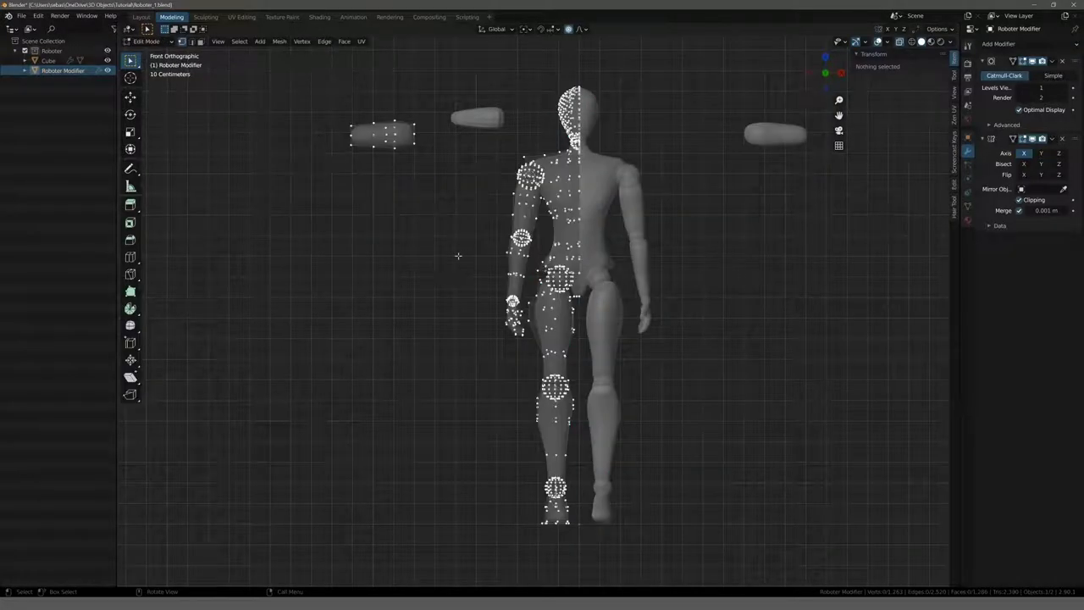
pyautogui.moveTo(460, 252)
pyautogui.mouseDown(button='middle')
pyautogui.moveTo(504, 289)
pyautogui.moveTo(452, 242)
pyautogui.moveTo(447, 271)
pyautogui.mouseUp(button='middle')
pyautogui.scroll(-4, 452, 242)
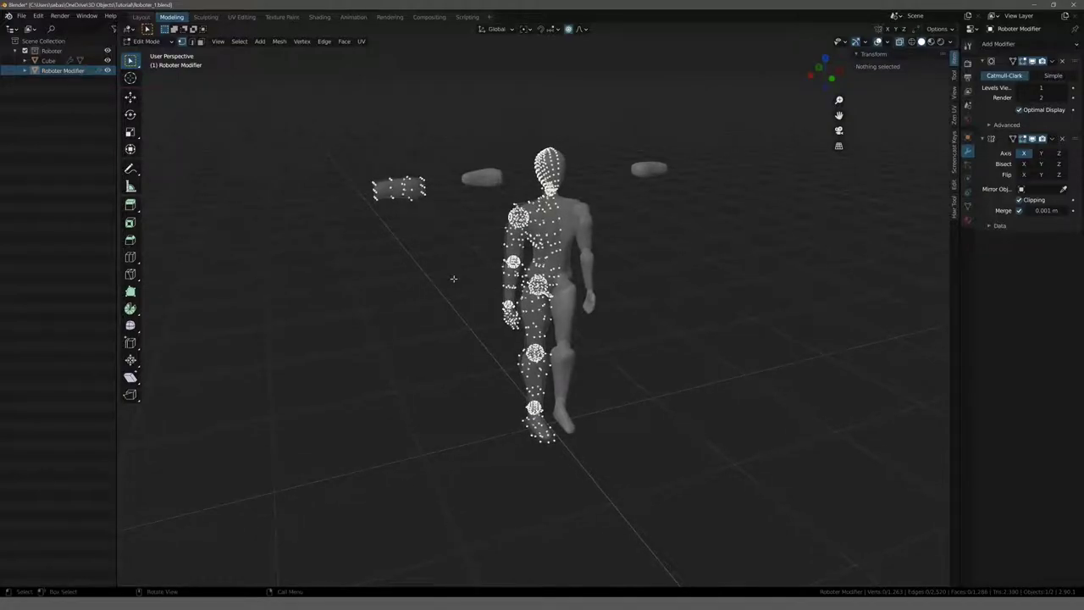